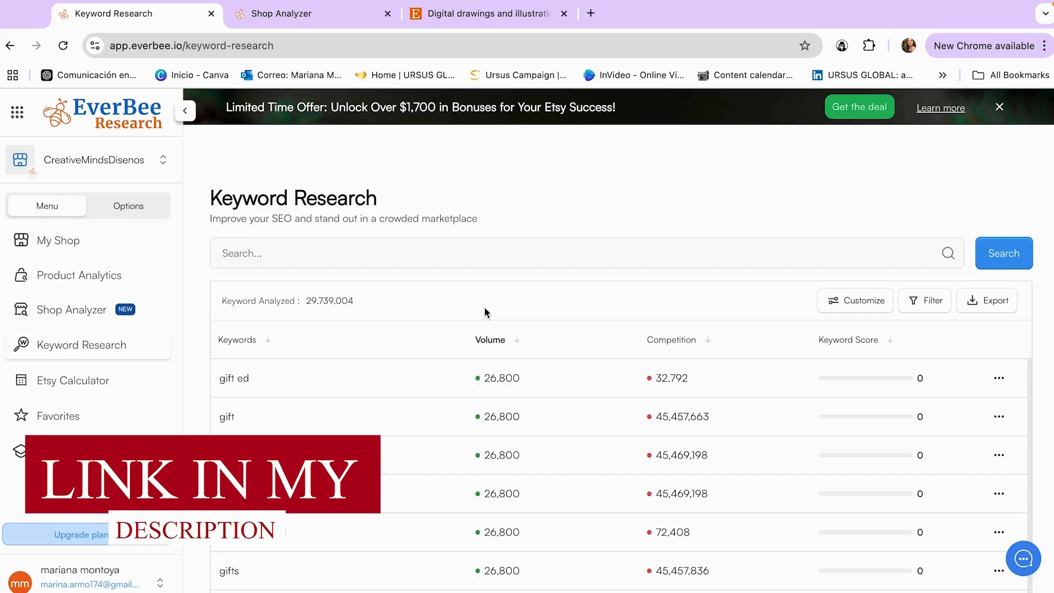
# Switch to the Etsy search results for "digital drawings and illustrations" and examine the suggested categories and popular portrait listings
pyautogui.click(449, 22)
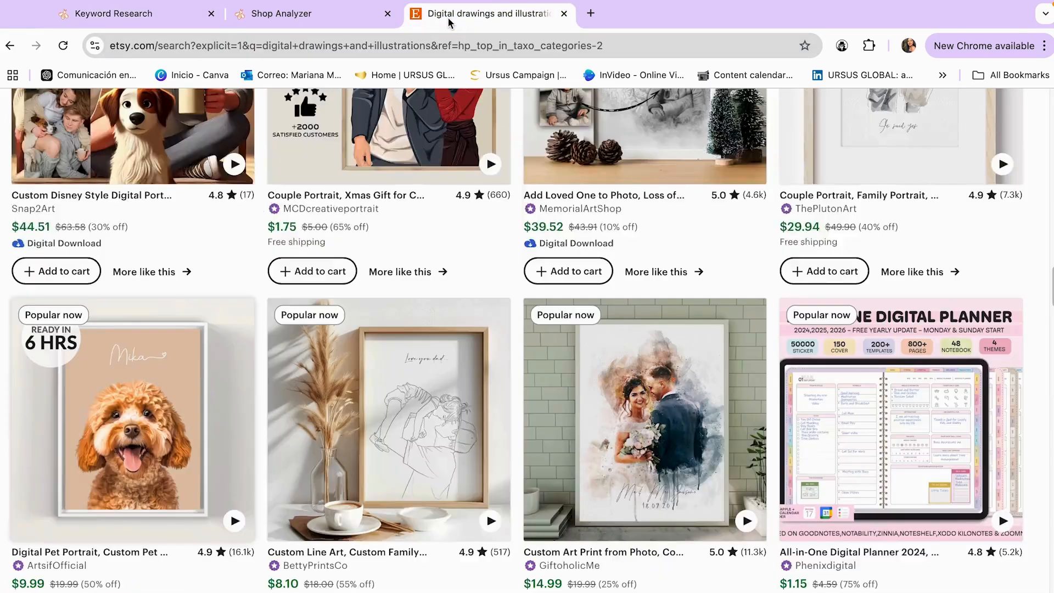
pyautogui.scroll(15, 353, 373)
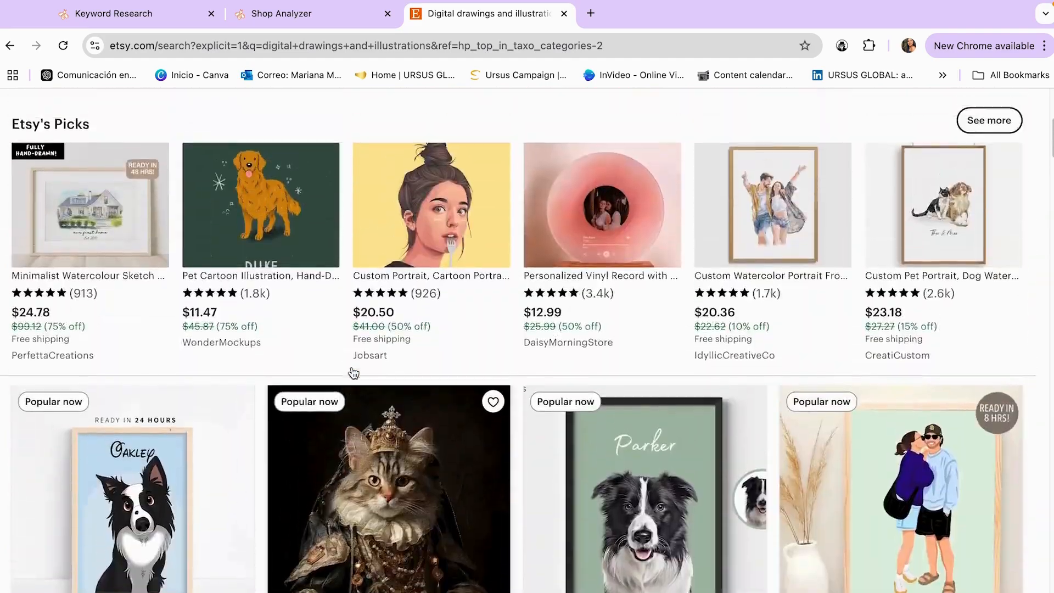
pyautogui.scroll(6, 354, 374)
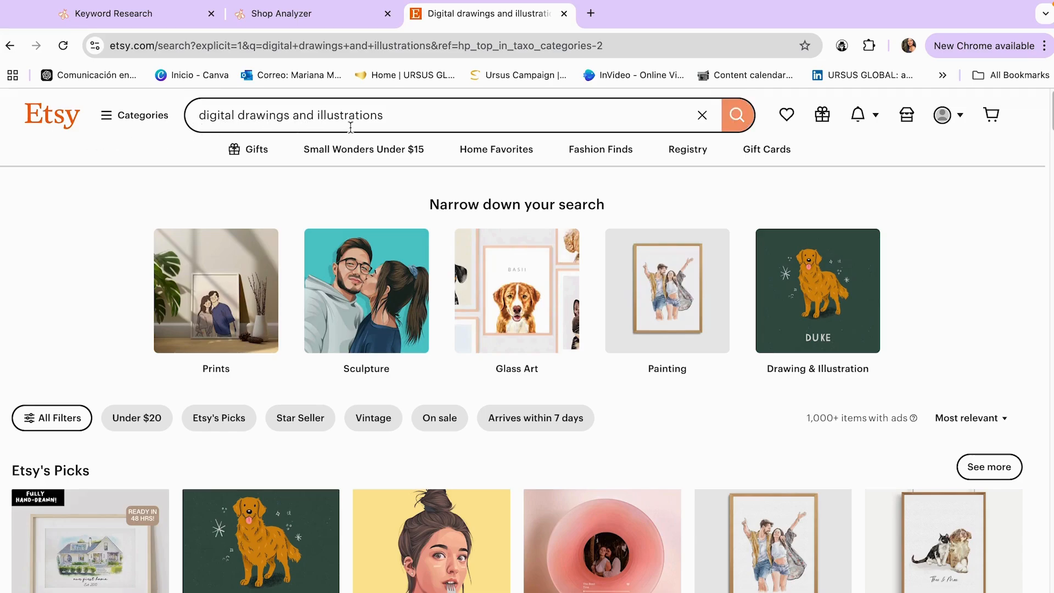
pyautogui.scroll(-1, 329, 291)
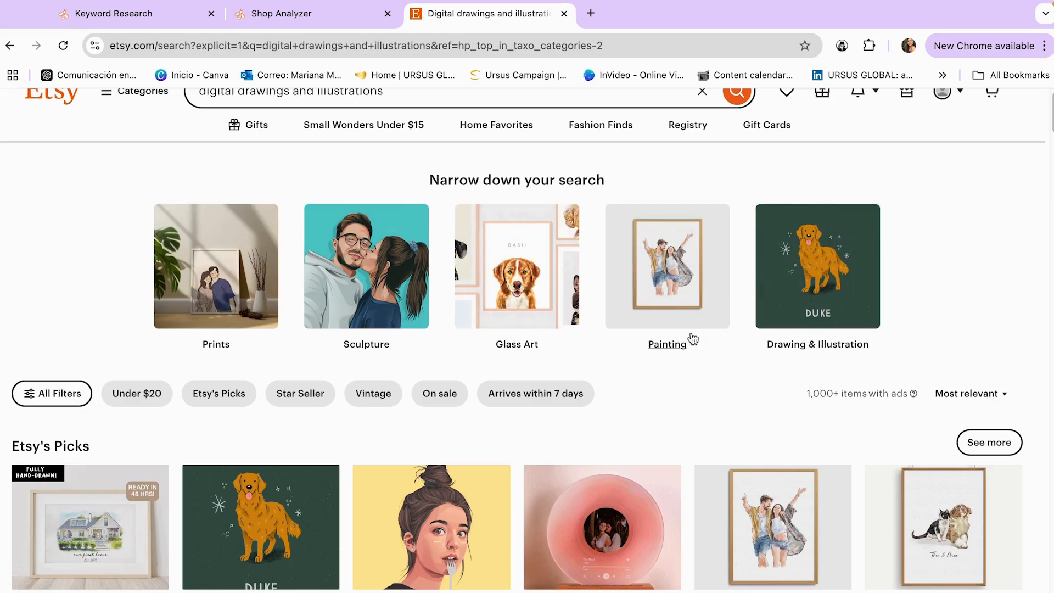
pyautogui.scroll(-3, 693, 338)
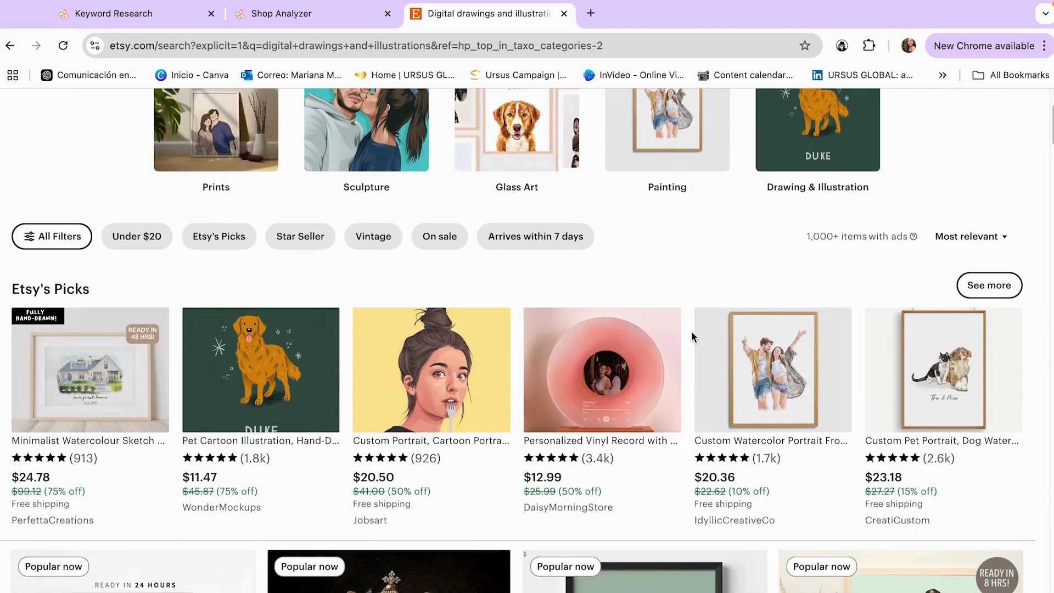
pyautogui.scroll(-6, 700, 351)
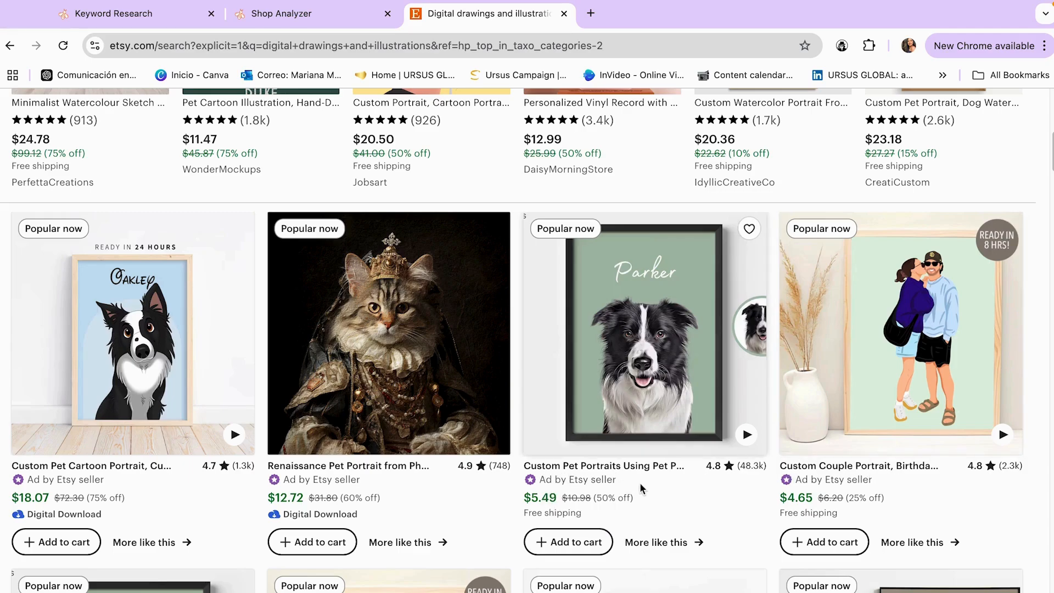
pyautogui.scroll(-1, 642, 489)
pyautogui.scroll(-3, 642, 489)
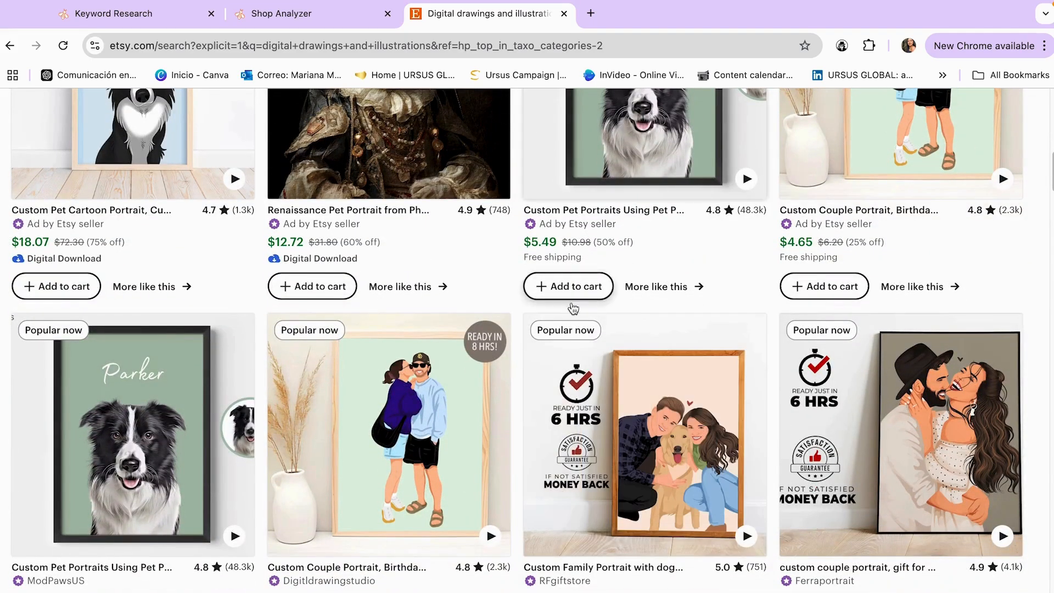
pyautogui.scroll(-10, 637, 289)
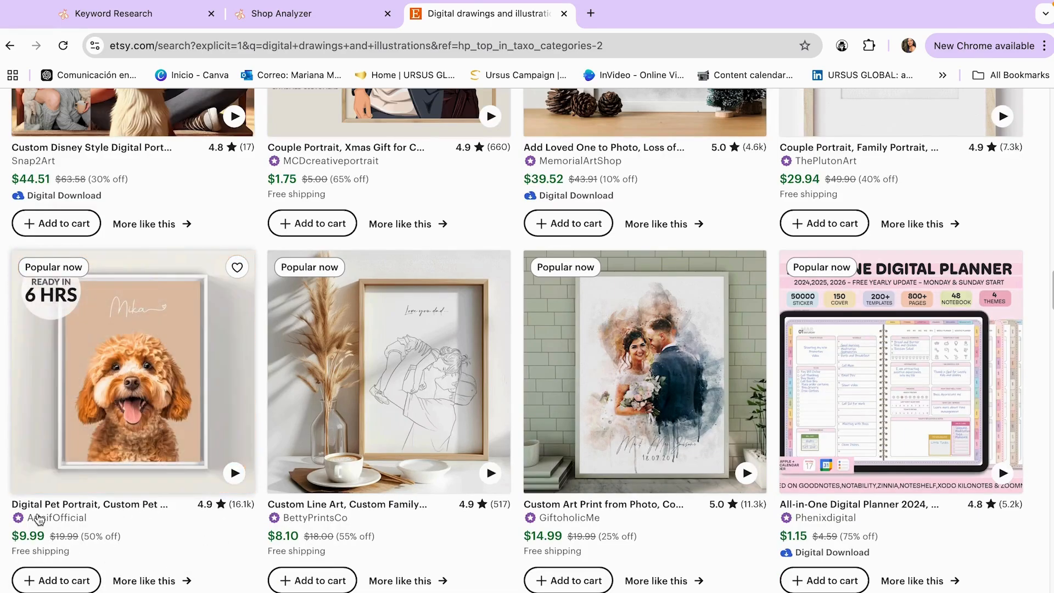
# Open the Digital Pet Portrait listing by ArtsifOfficial and review its price, product images, personalization instructions and reviews
pyautogui.click(134, 509)
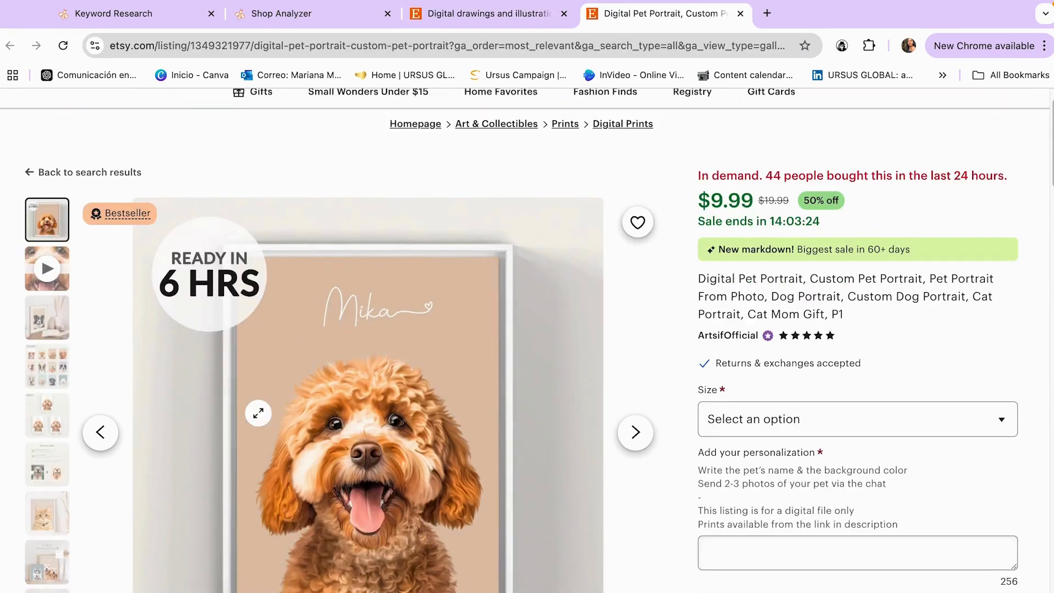
pyautogui.scroll(-1, 258, 413)
pyautogui.scroll(1, 258, 413)
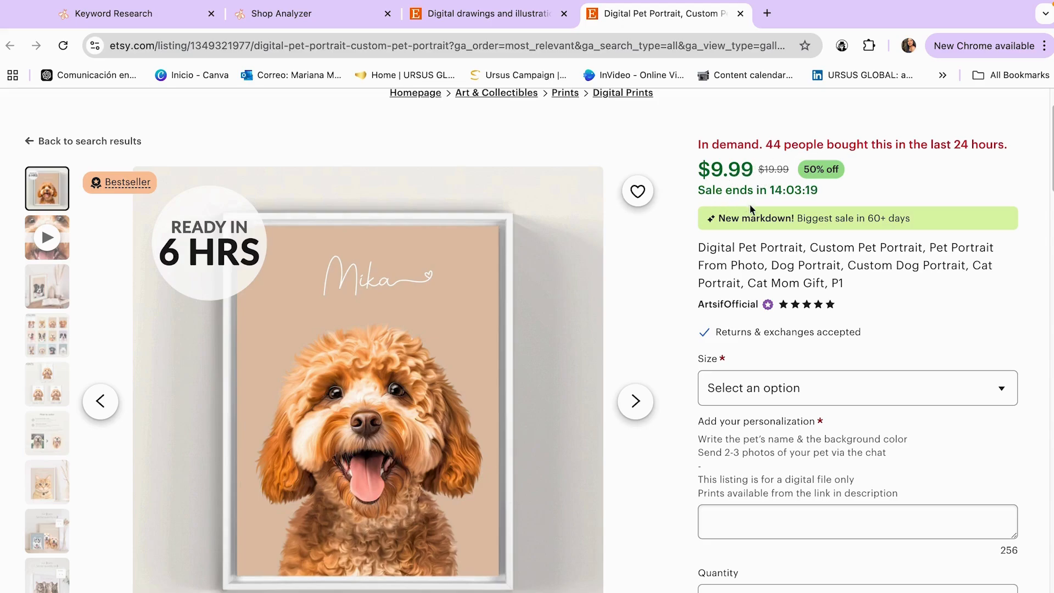
pyautogui.scroll(-7, 703, 225)
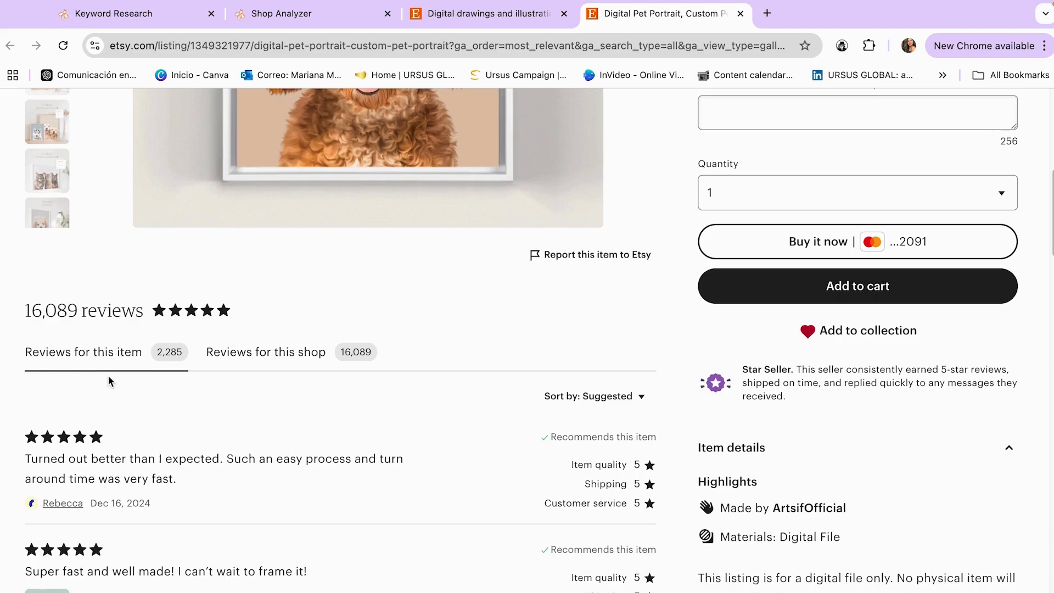
pyautogui.scroll(4, 108, 376)
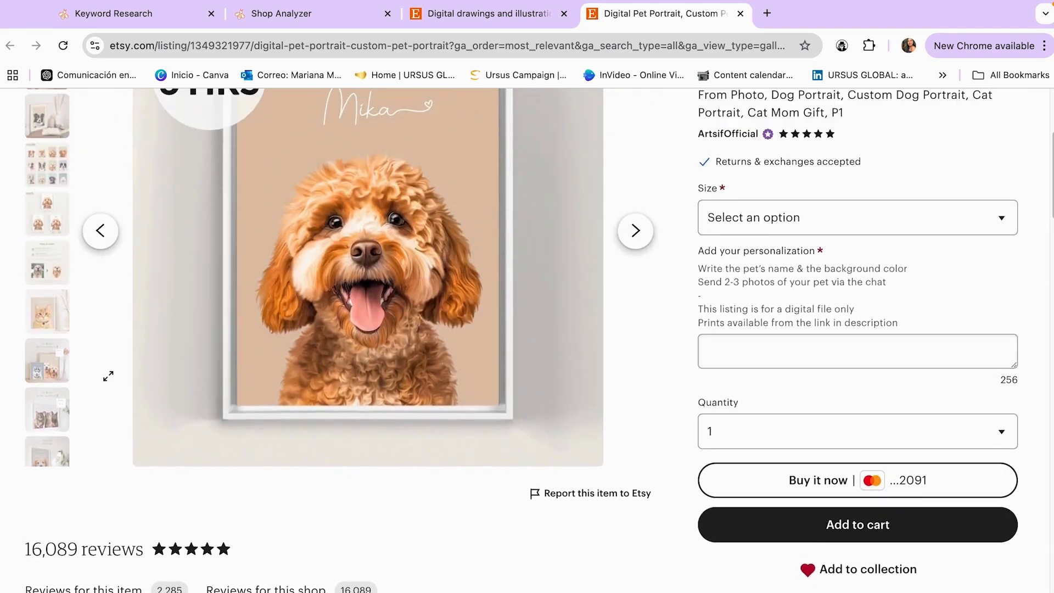
pyautogui.scroll(2, 109, 376)
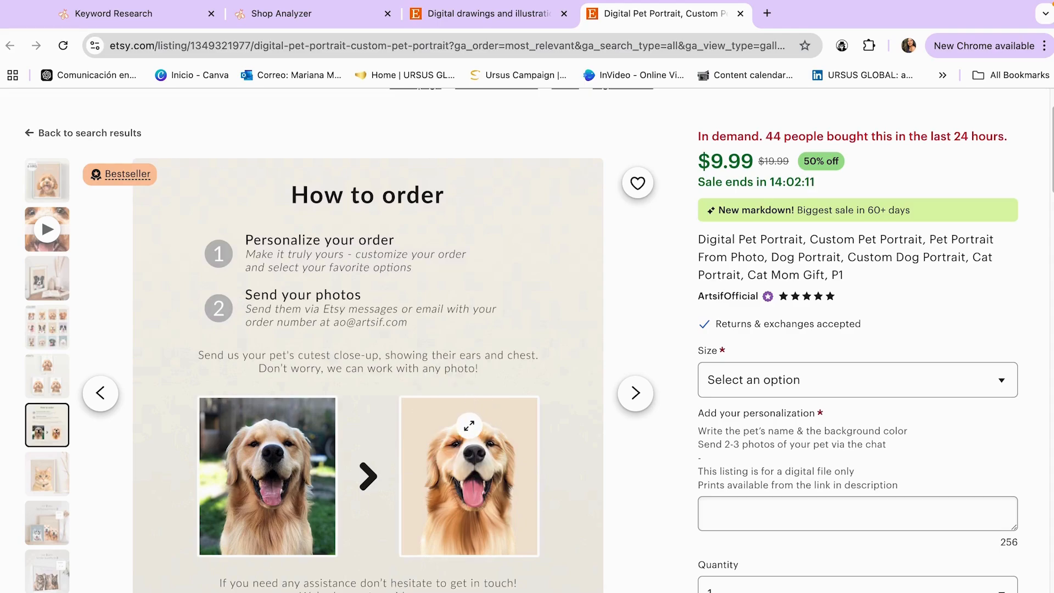
pyautogui.scroll(1, 469, 425)
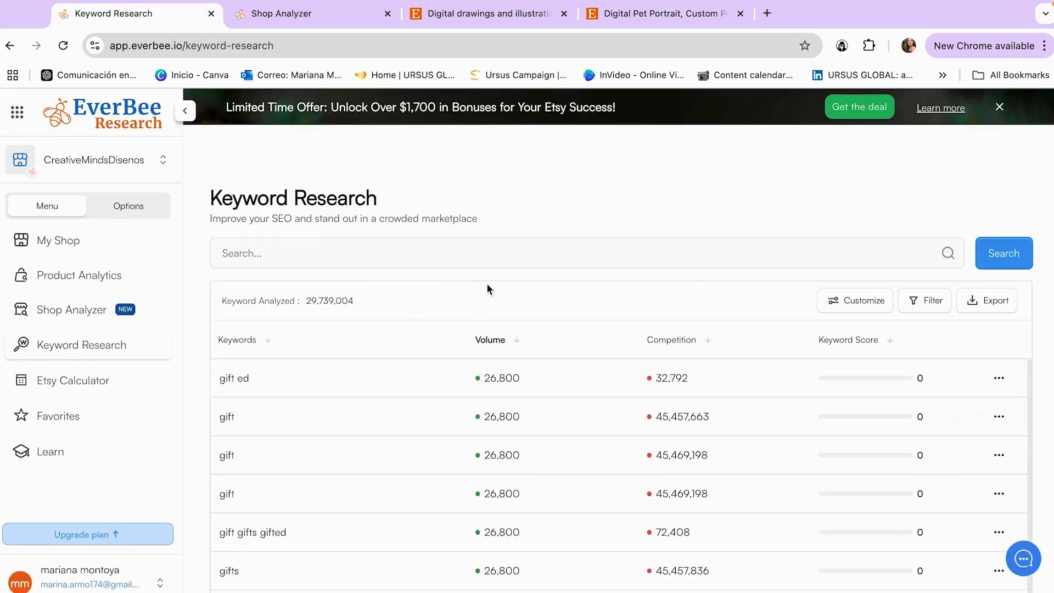
# Switch to EverBee Keyword Research and look up the keyword "wallart" to check its volume, competition and score
pyautogui.click(366, 253)
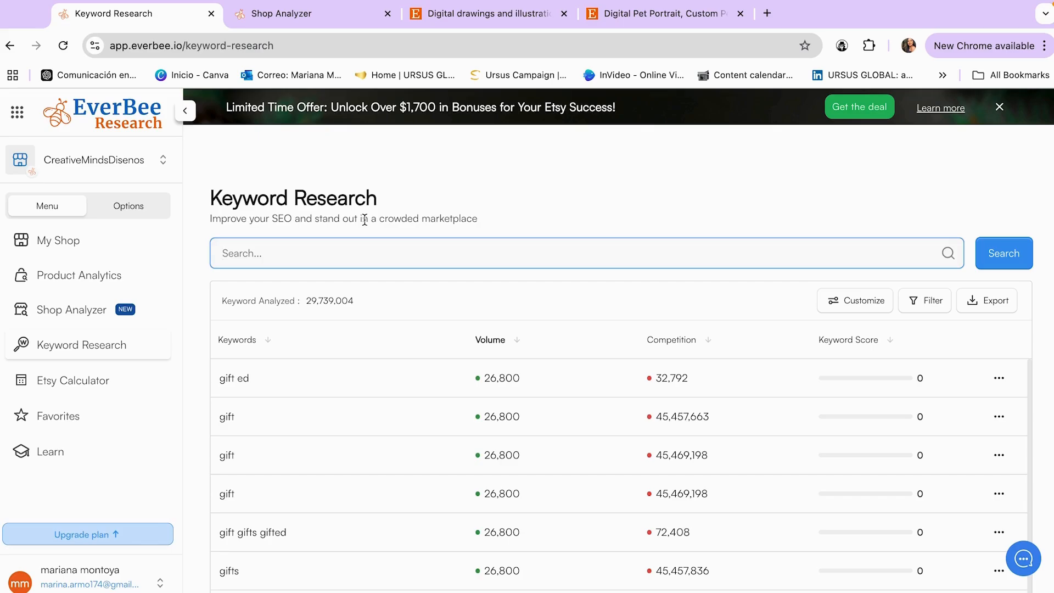
pyautogui.write('wallart')
pyautogui.press('Return')
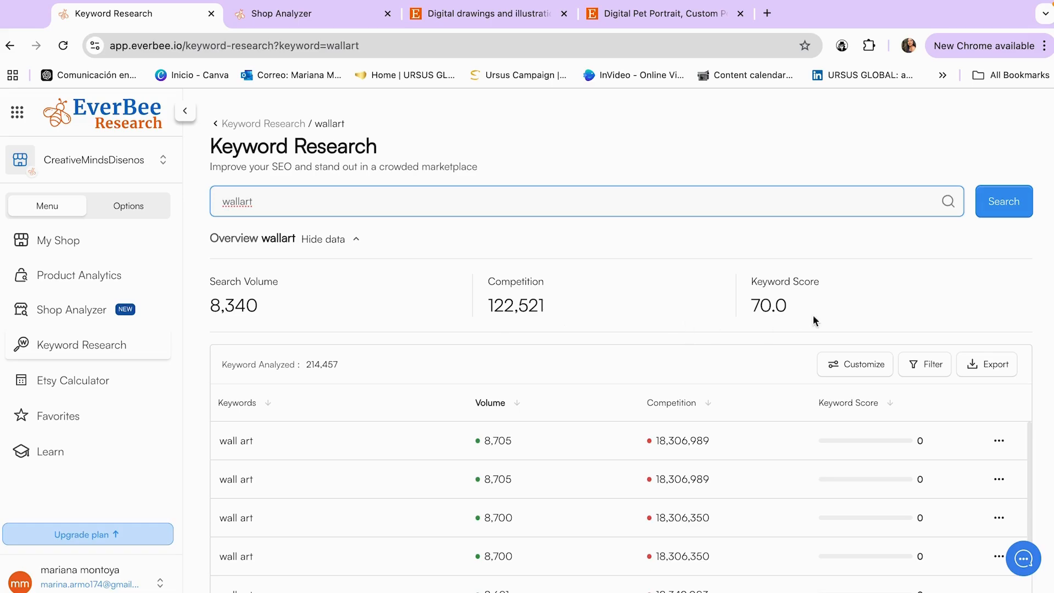
pyautogui.scroll(-2, 740, 319)
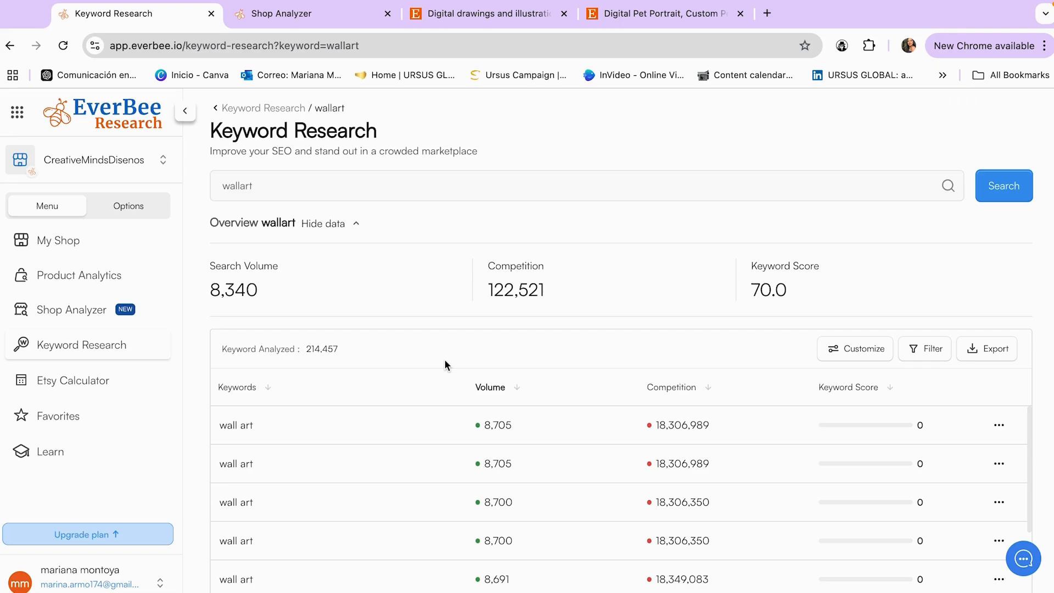
# Look up the keyword "custom pet portrait" in Keyword Research
pyautogui.click(275, 192)
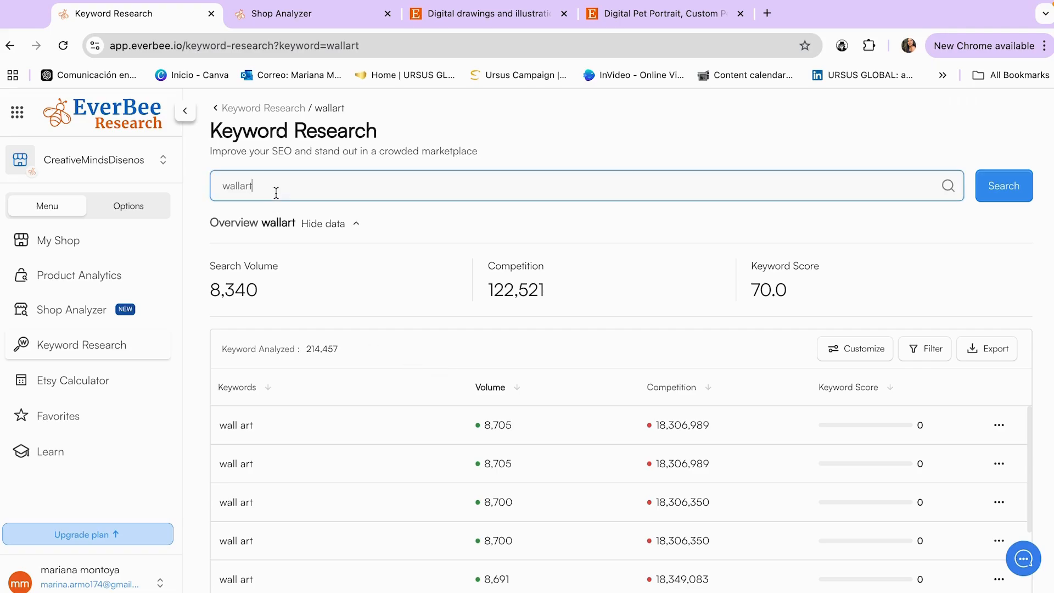
pyautogui.hotkey('ctrl', 'a')
pyautogui.write('cu')
pyautogui.write('stom pet portrait')
pyautogui.press('Return')
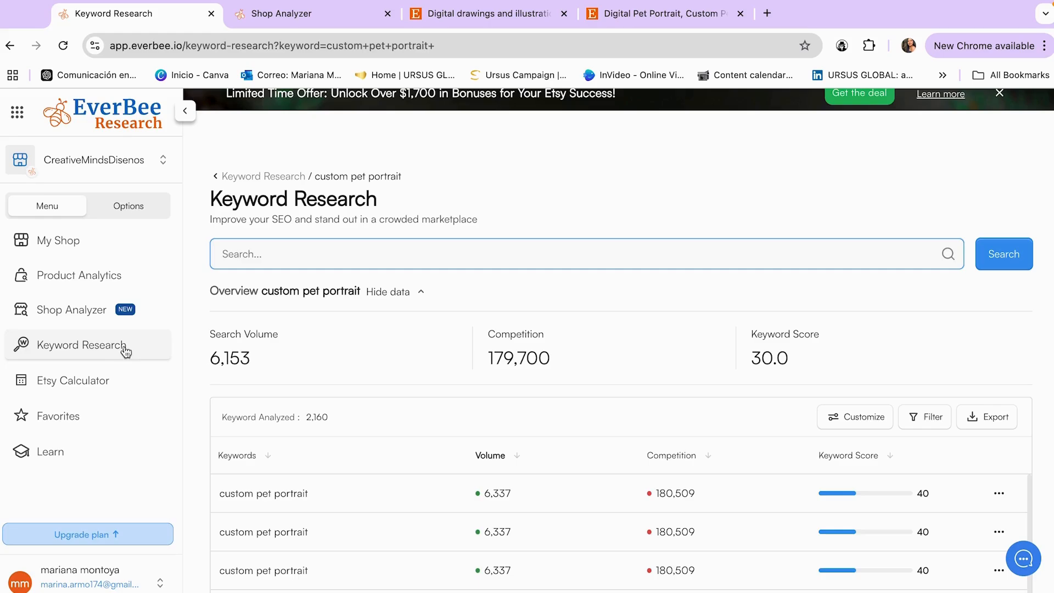
# Look up the ArtsifOfficial shop in Shop Analyzer, dismiss the request to reconnect the Etsy shop, and examine the shop stats
pyautogui.click(81, 318)
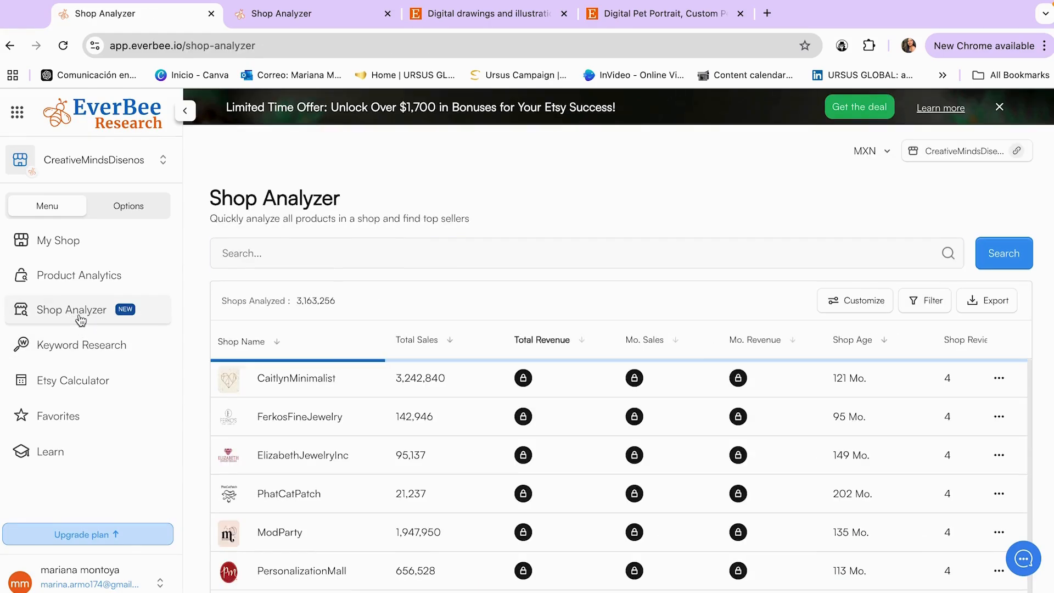
pyautogui.click(263, 254)
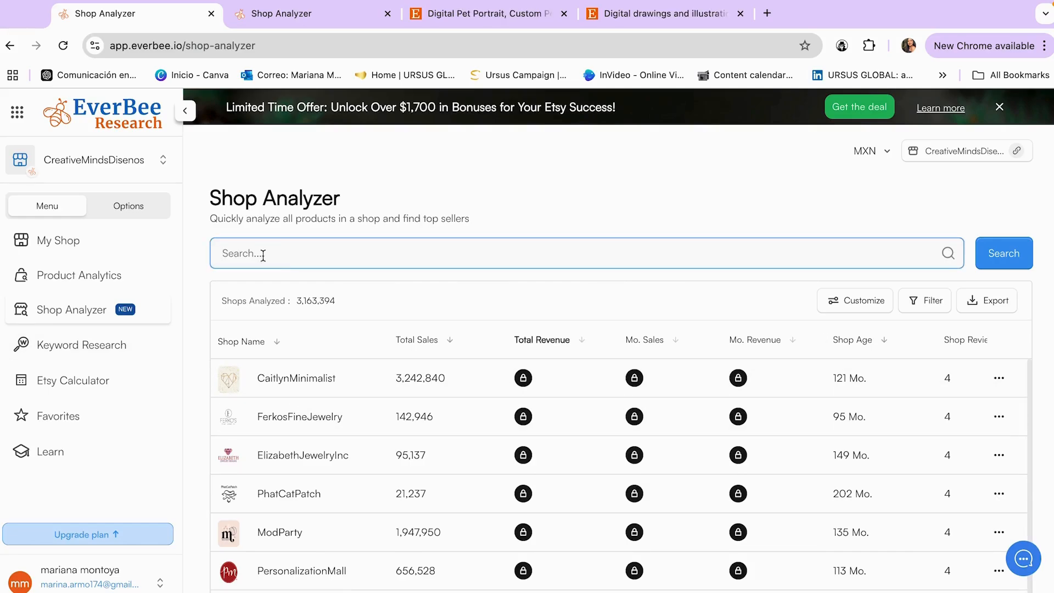
pyautogui.click(475, 21)
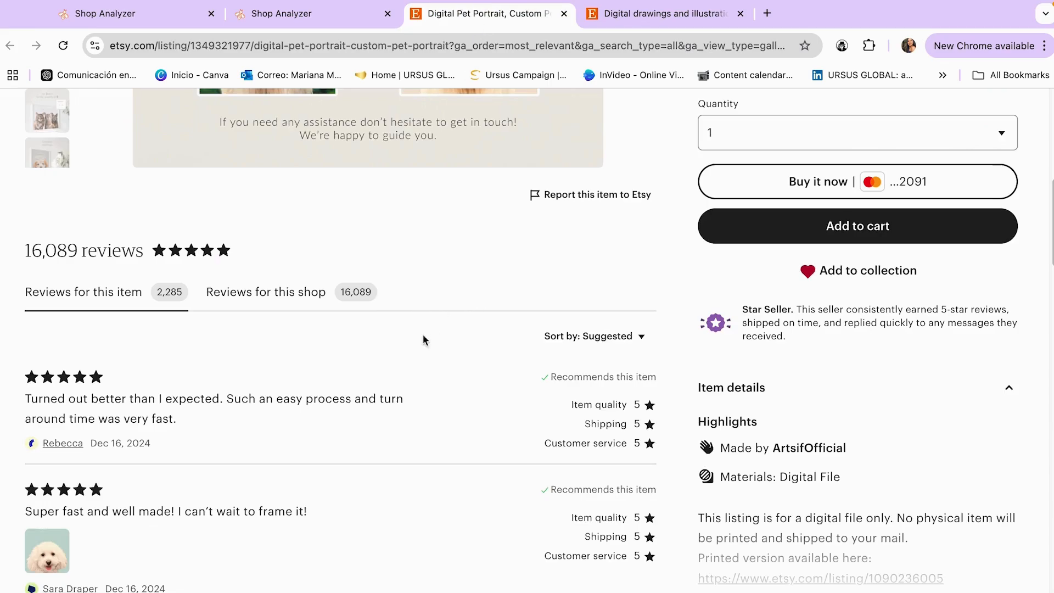
pyautogui.click(162, 22)
pyautogui.write('ar')
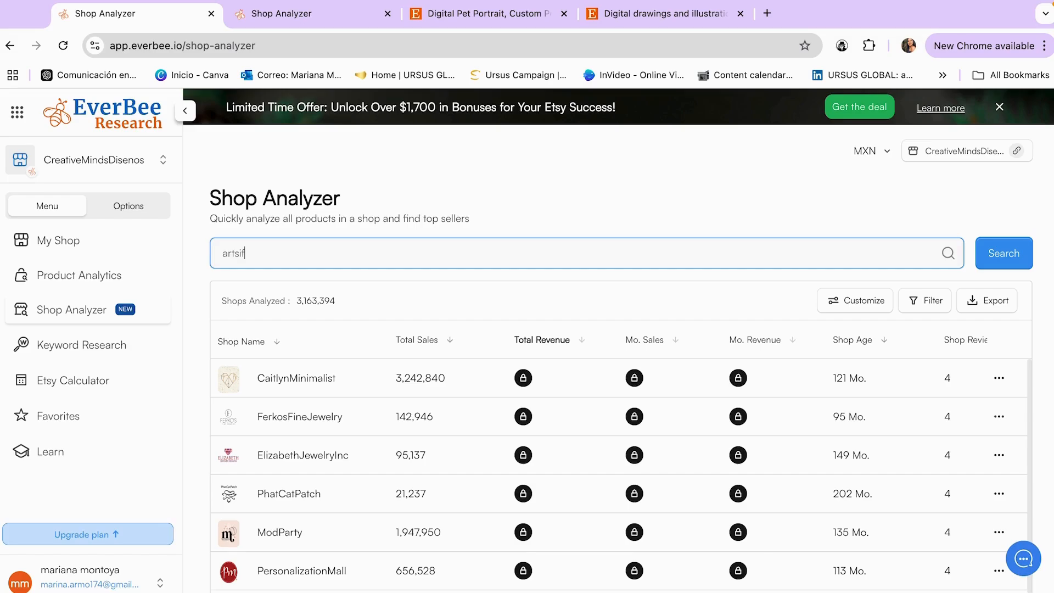
pyautogui.write('tsifof')
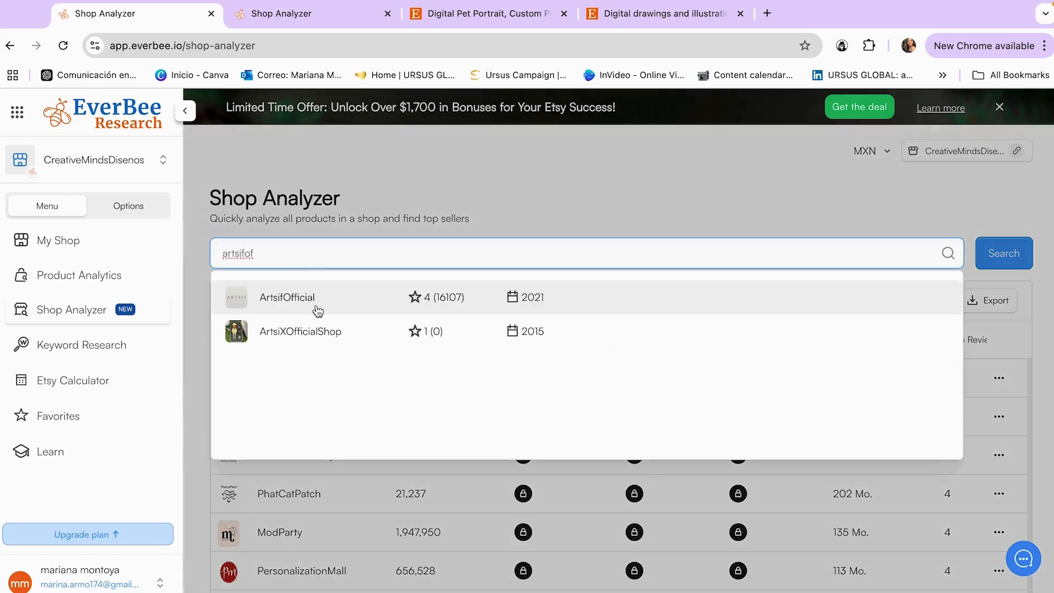
pyautogui.click(311, 304)
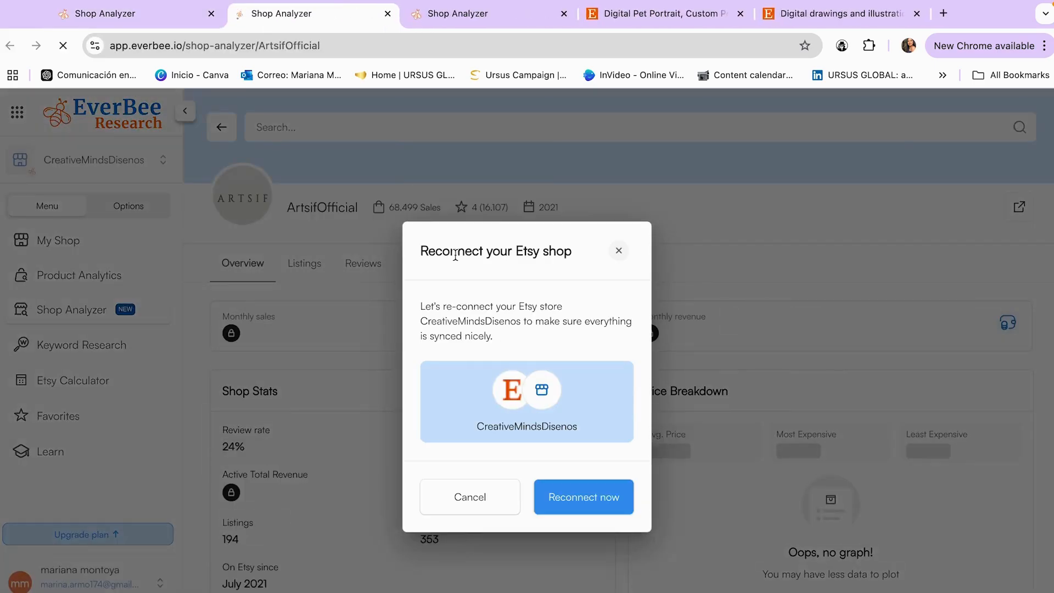
pyautogui.click(617, 251)
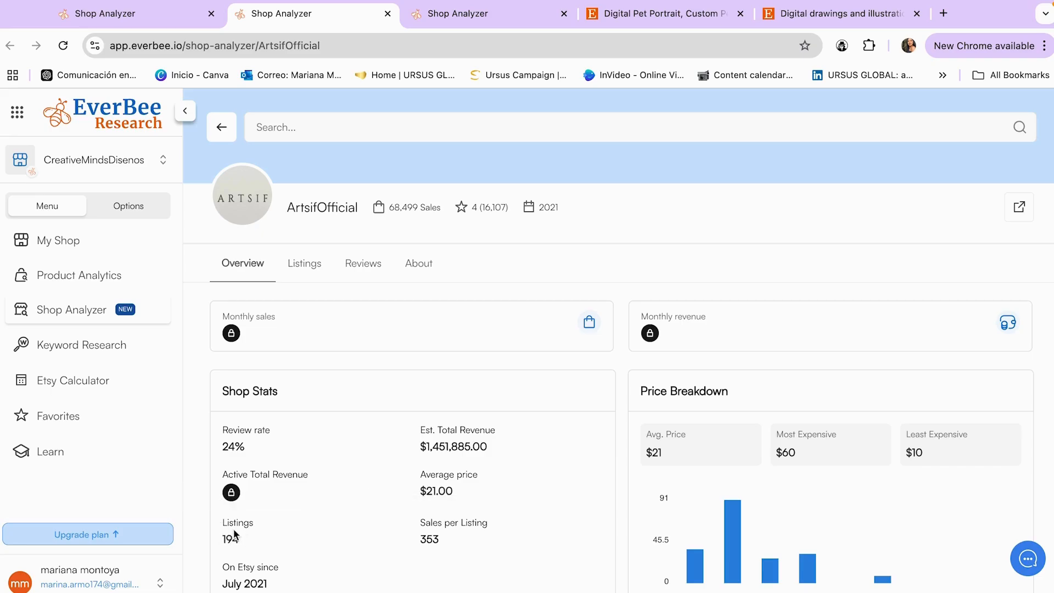
pyautogui.moveTo(241, 528)
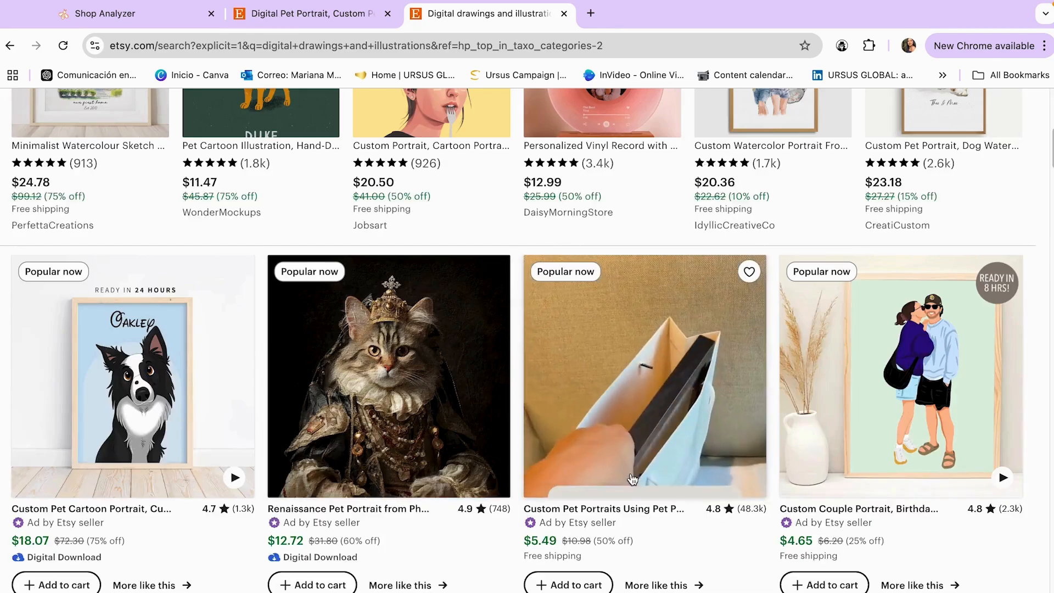
pyautogui.scroll(1, 656, 481)
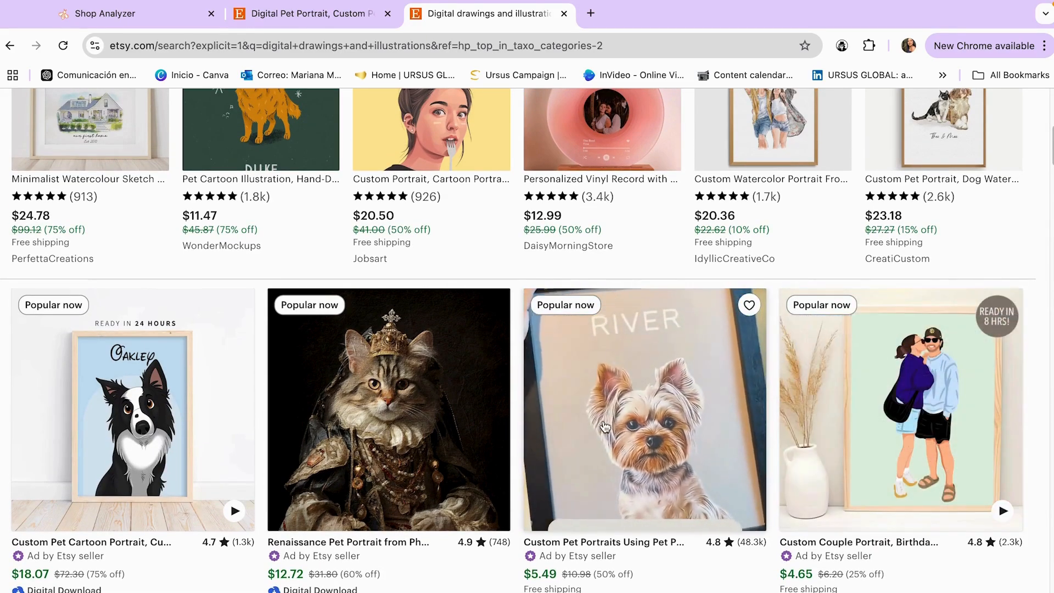
pyautogui.scroll(4, 584, 350)
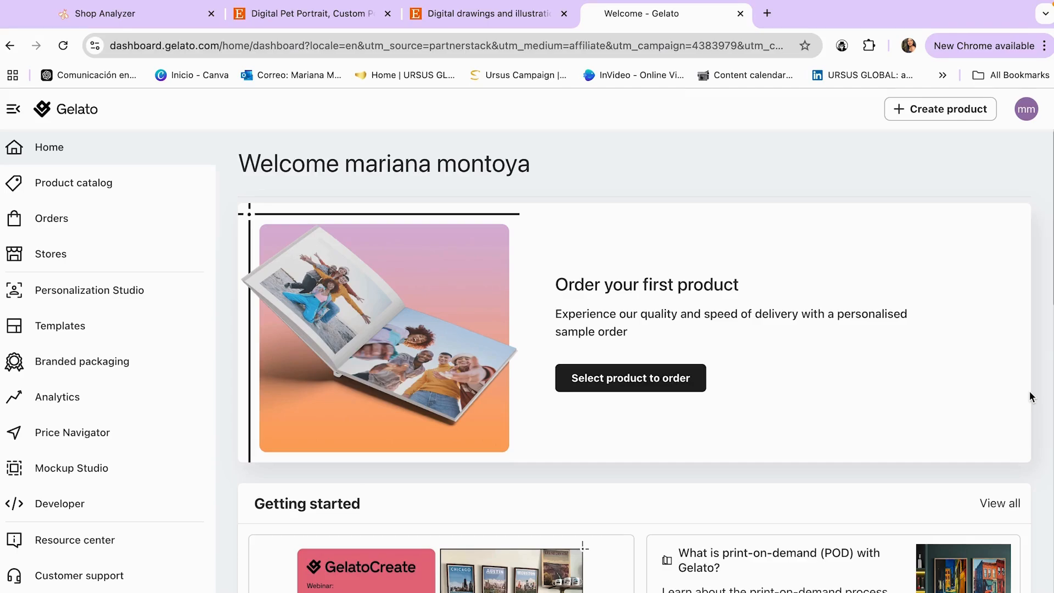
# Open the Stores page in Gelato to check the connected Etsy store and the available store integrations
pyautogui.click(51, 254)
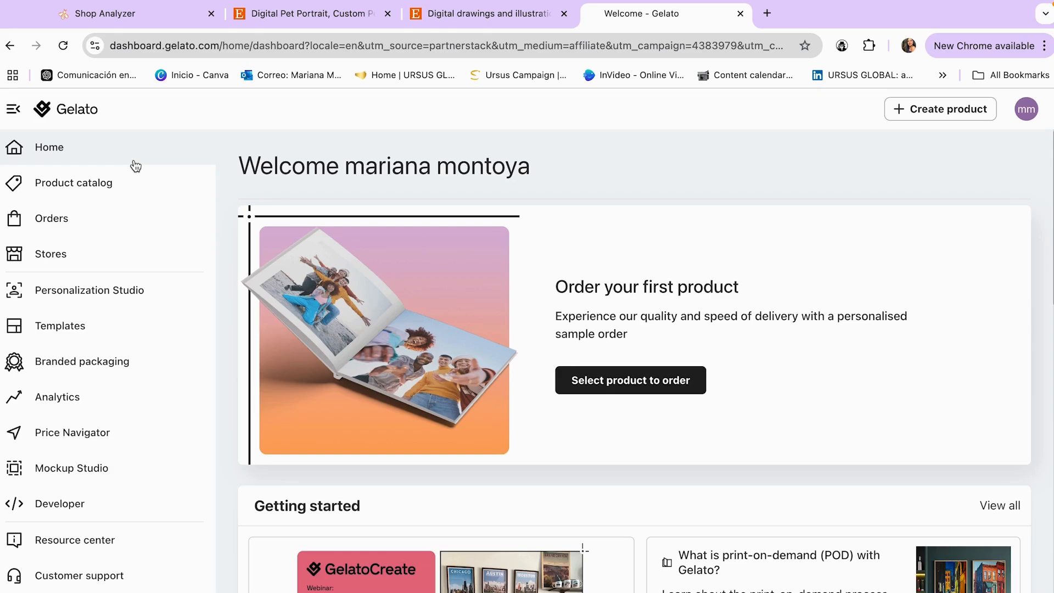
pyautogui.click(50, 253)
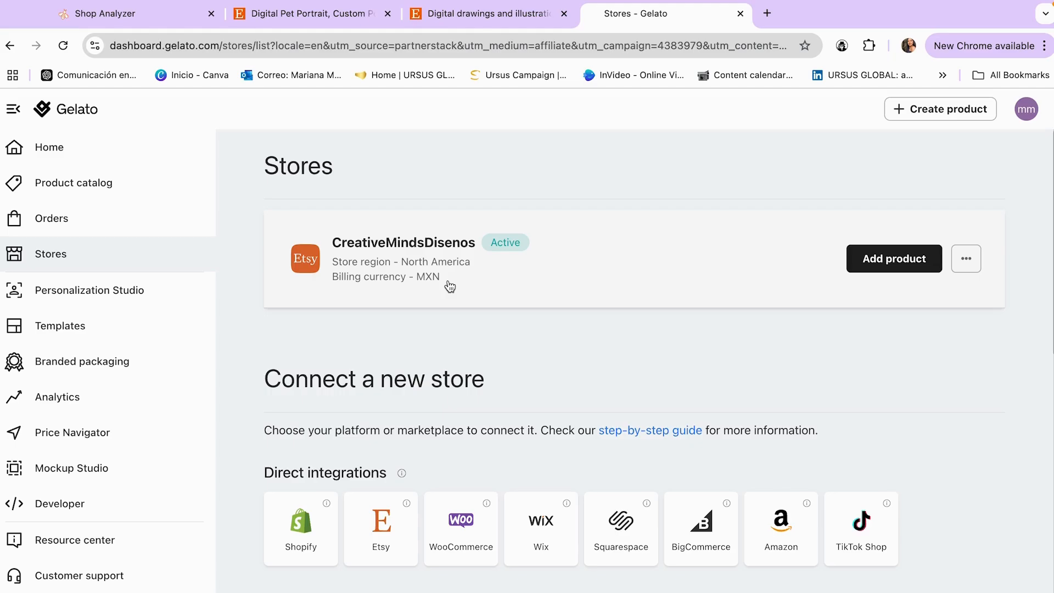
# Open Gelato's product catalog for North America and browse its product categories
pyautogui.click(76, 184)
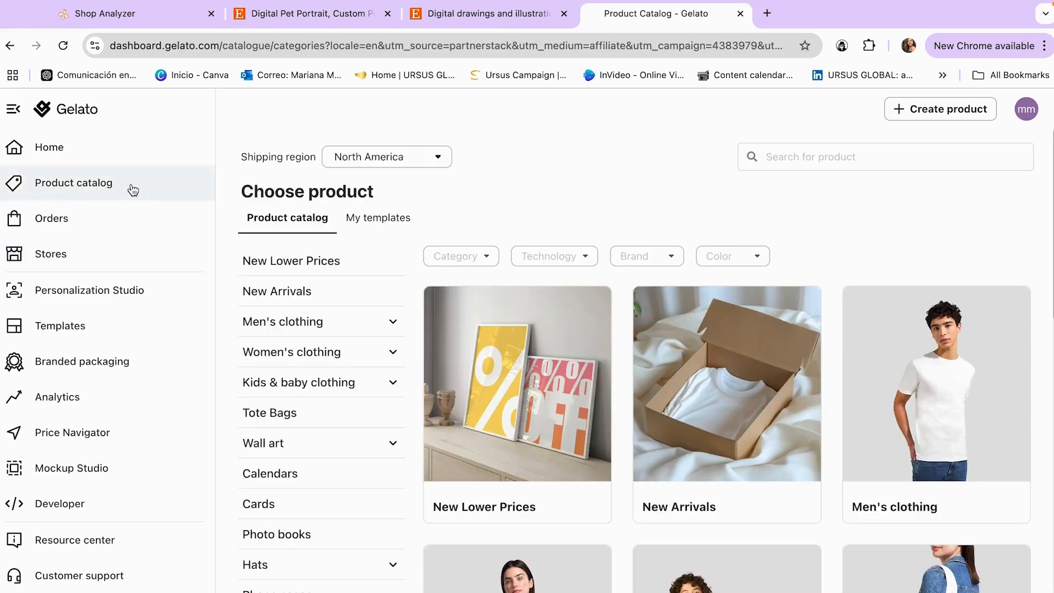
pyautogui.scroll(-1, 337, 360)
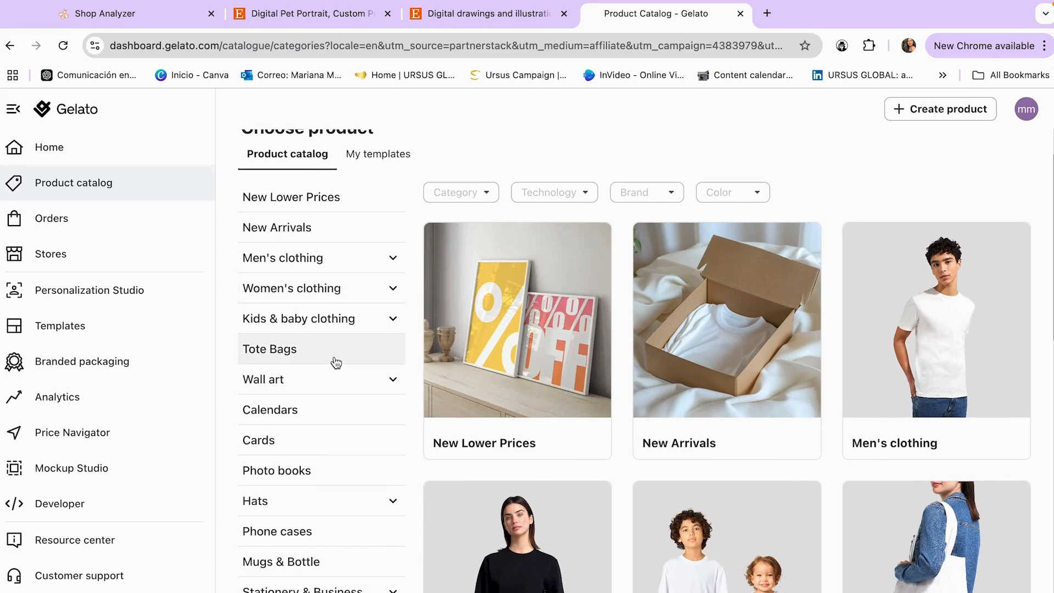
pyautogui.scroll(1, 346, 266)
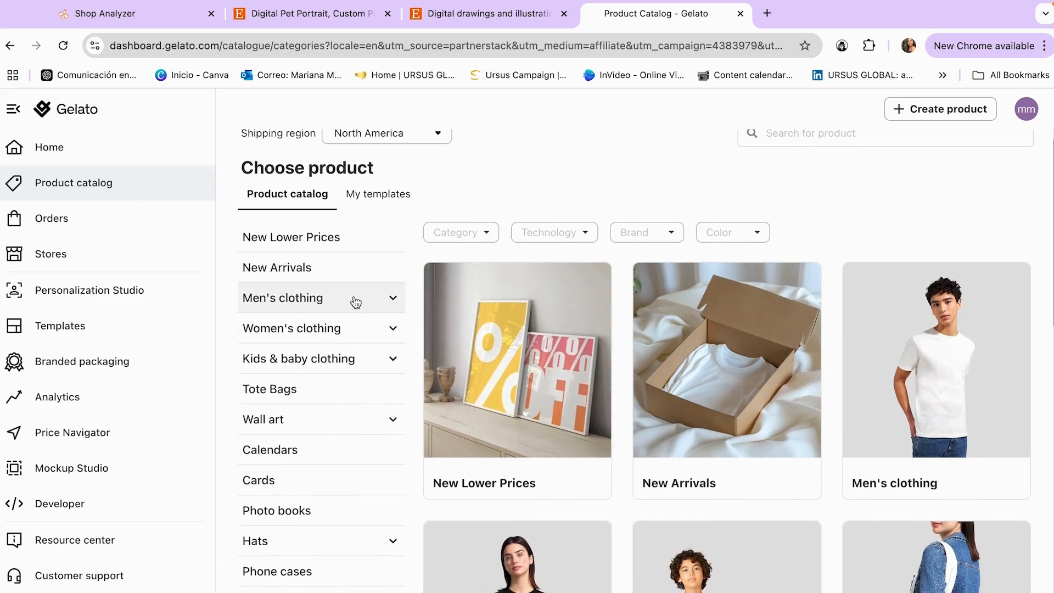
pyautogui.scroll(-1, 337, 328)
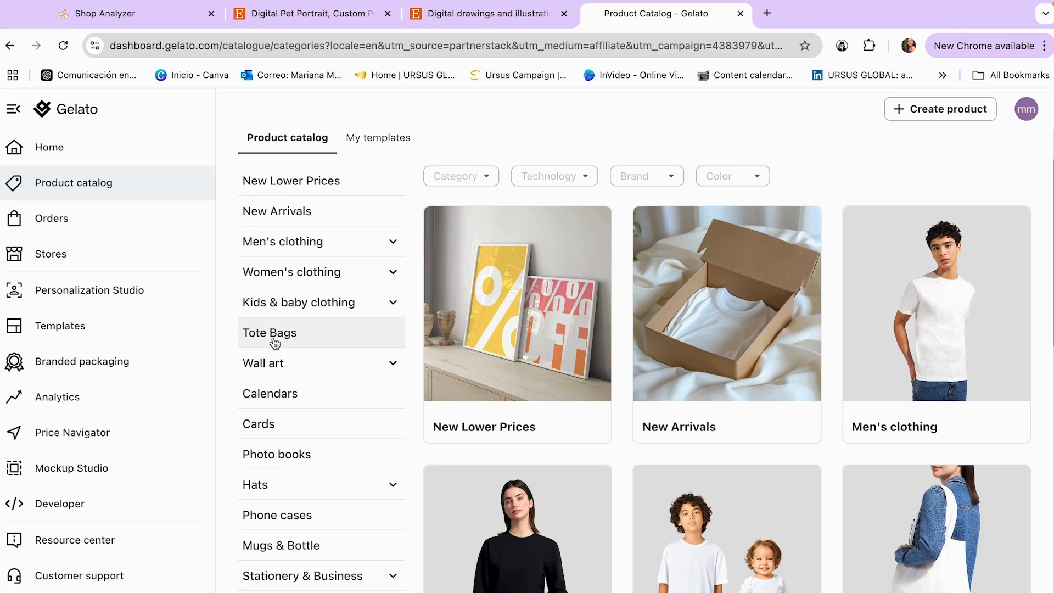
# Open the Fine Art Poster product from the Fine Art range in the Wall art category
pyautogui.click(393, 364)
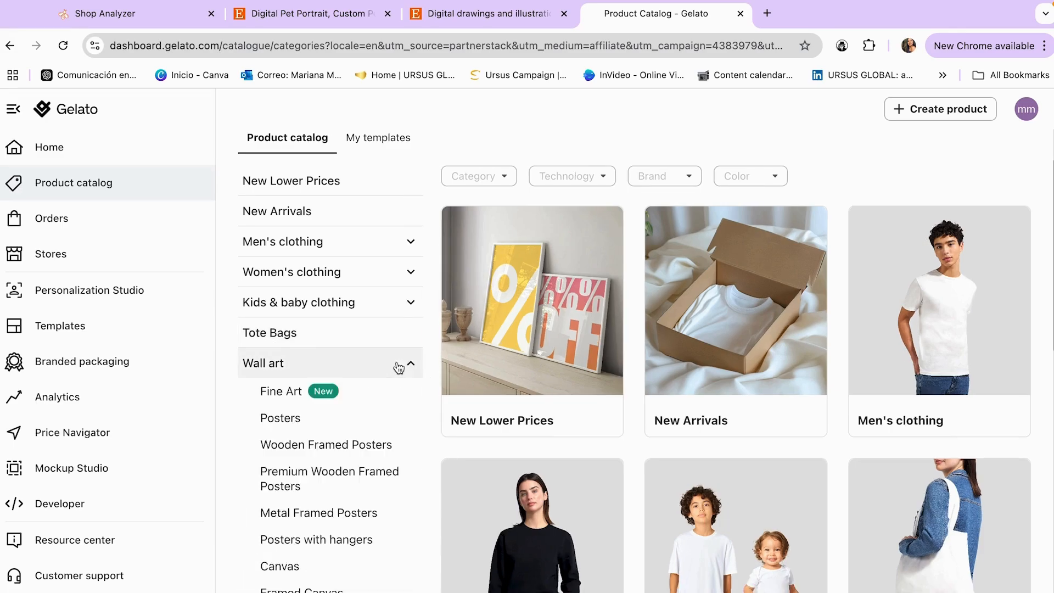
pyautogui.scroll(-2, 395, 378)
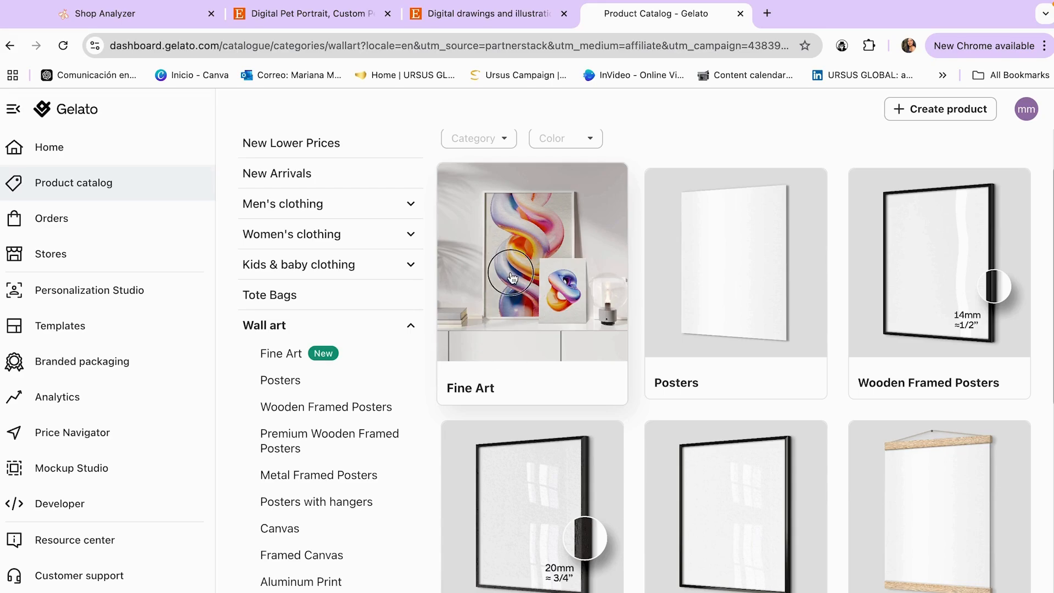
pyautogui.click(513, 277)
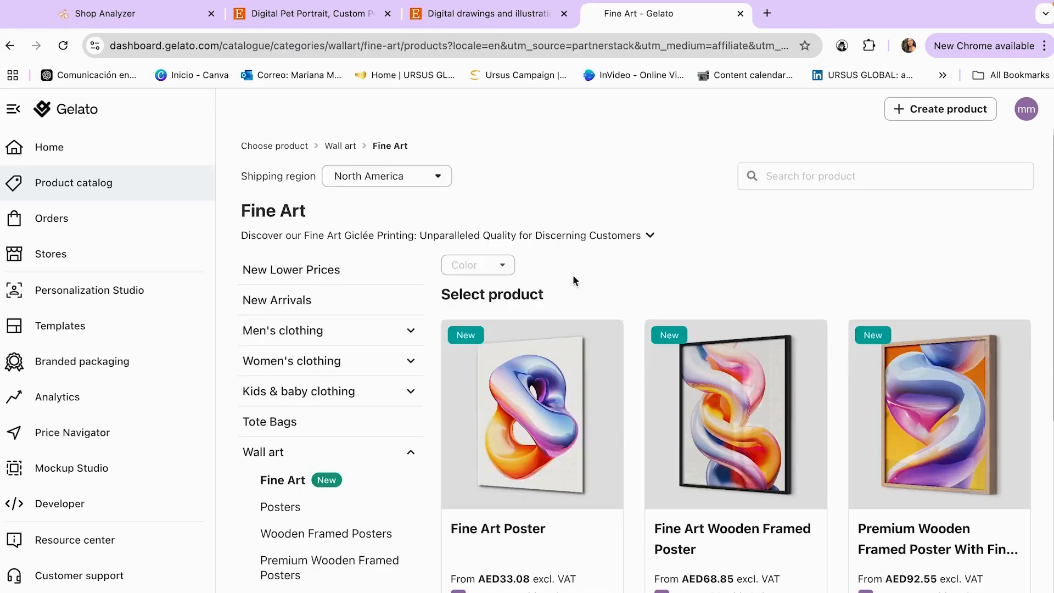
pyautogui.scroll(-4, 571, 285)
pyautogui.scroll(1, 551, 387)
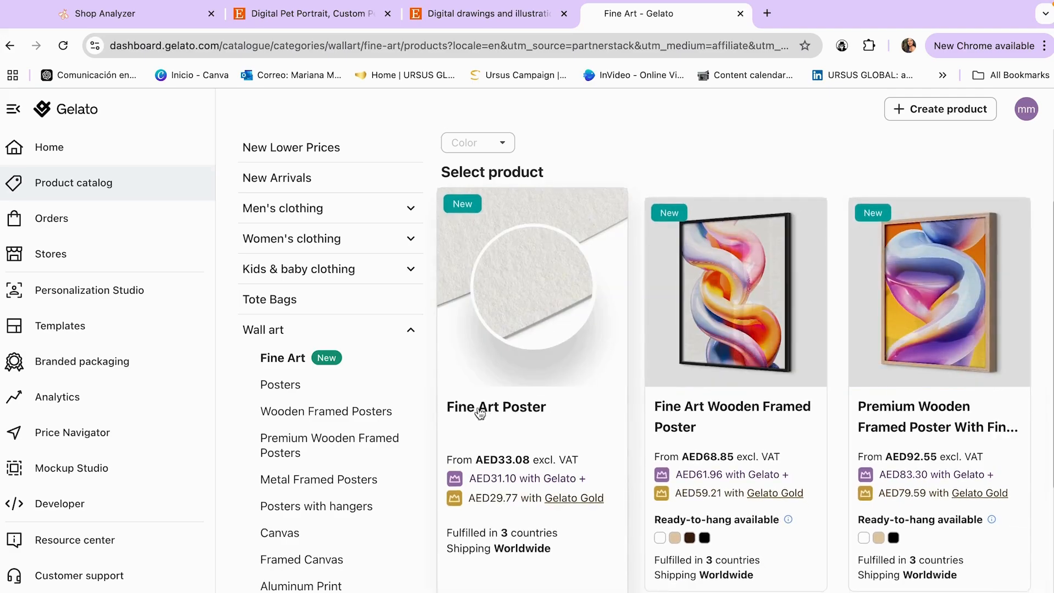
pyautogui.click(519, 409)
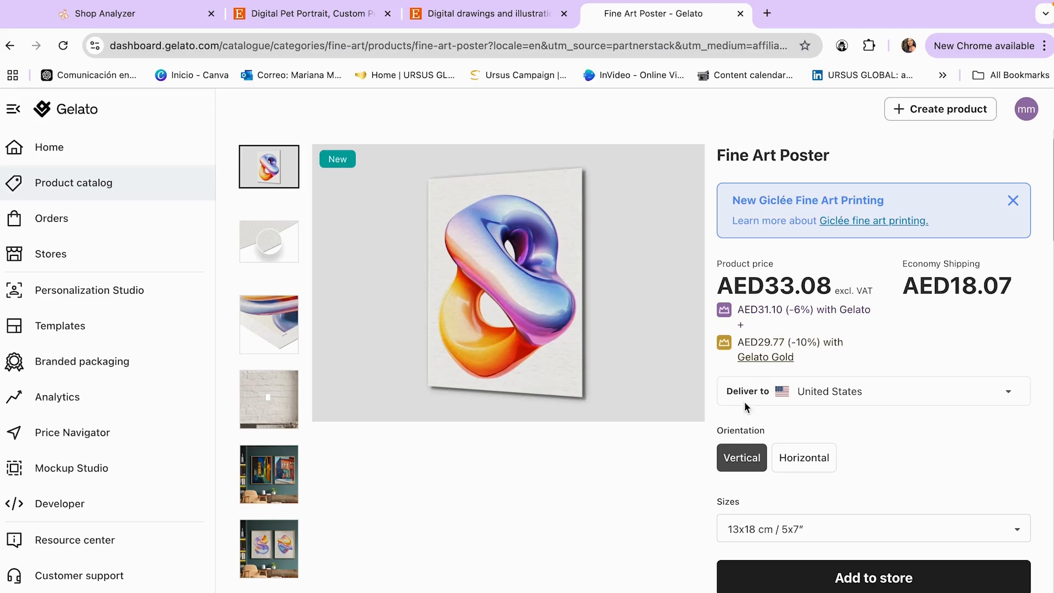
# Look through the poster's available delivery countries without changing the selection, and try the horizontal orientation before restoring vertical
pyautogui.click(864, 397)
pyautogui.scroll(-4, 879, 470)
pyautogui.scroll(8, 879, 470)
pyautogui.scroll(15, 879, 470)
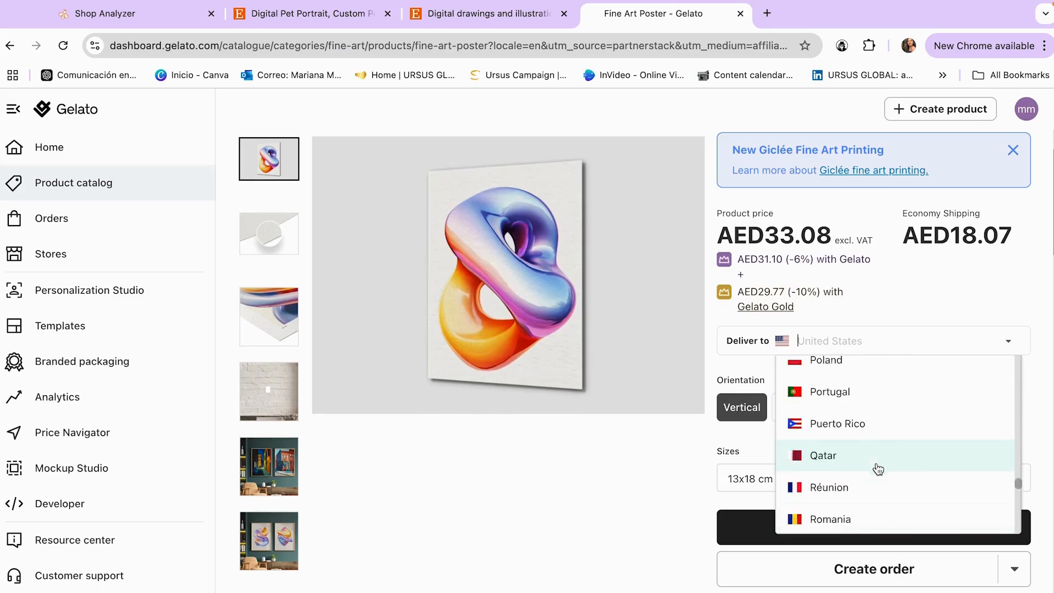
pyautogui.click(928, 306)
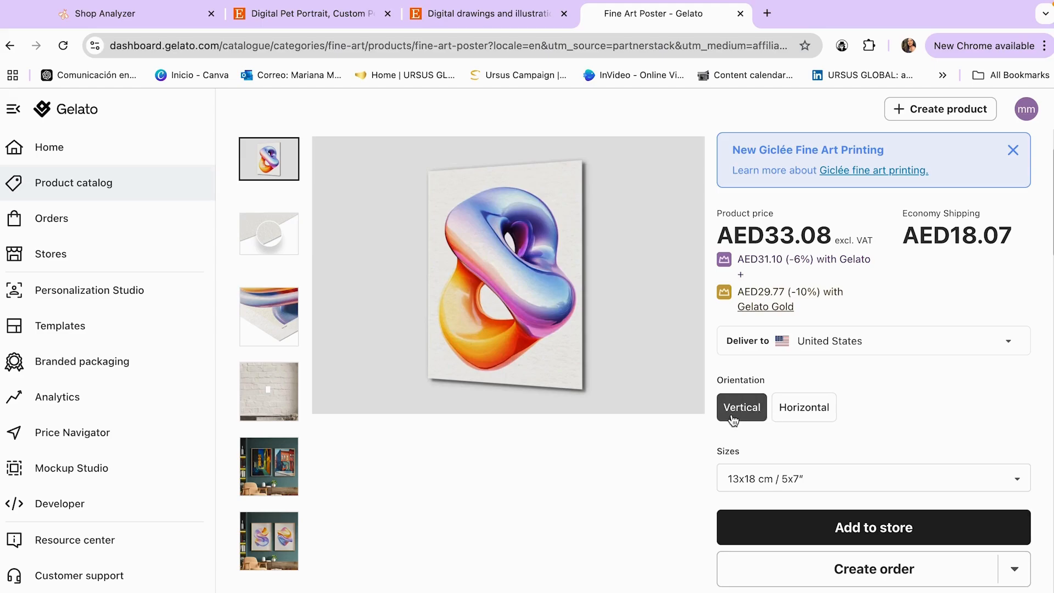
pyautogui.click(790, 413)
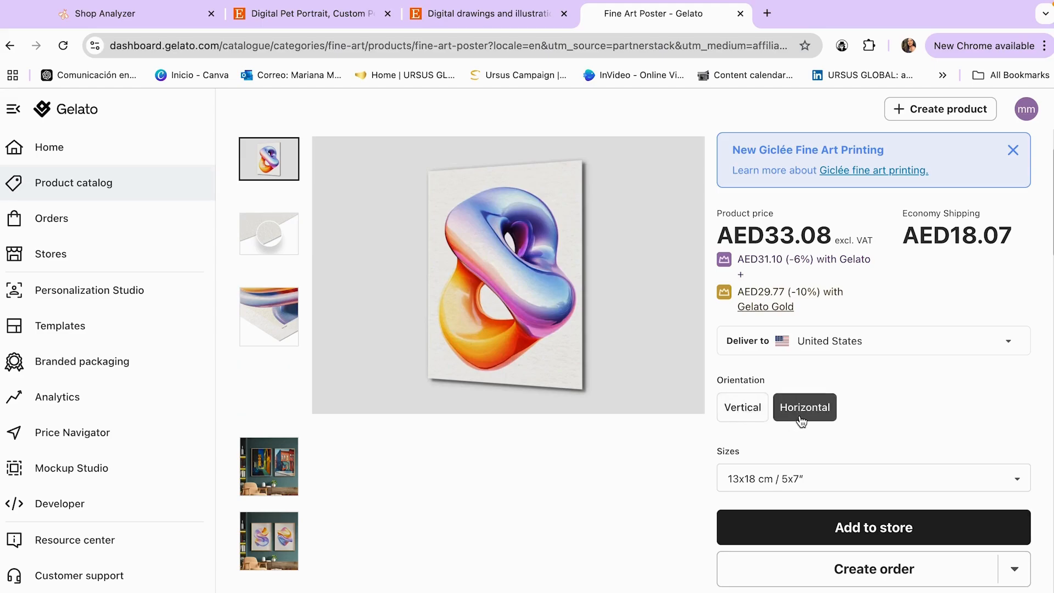
pyautogui.click(747, 406)
# Look through the available poster sizes, trying 50x50 cm / 20x20″ and 60x90 cm / 24x36″
pyautogui.click(837, 484)
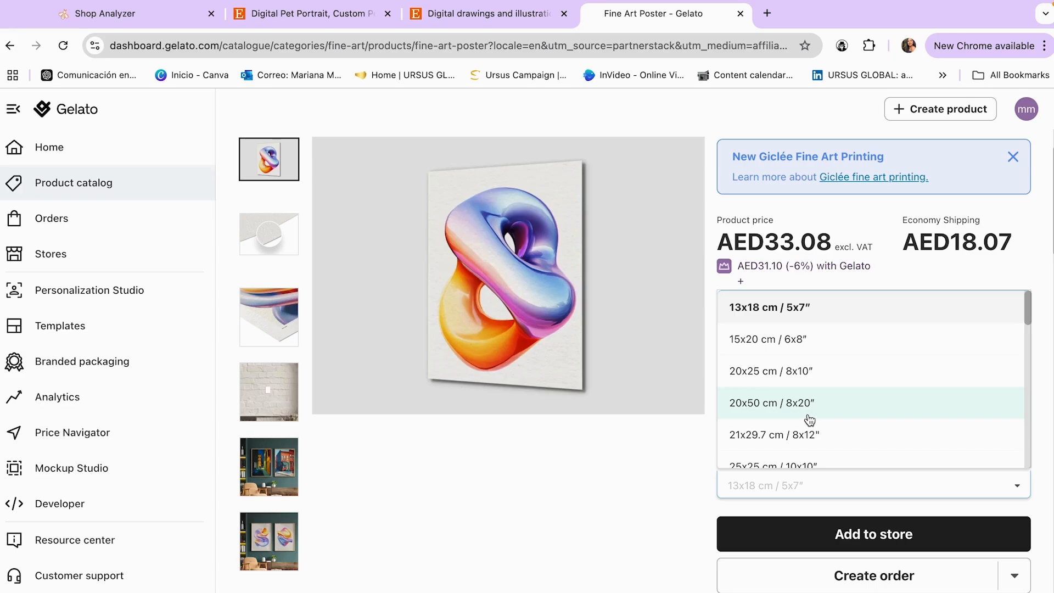
pyautogui.scroll(-5, 810, 420)
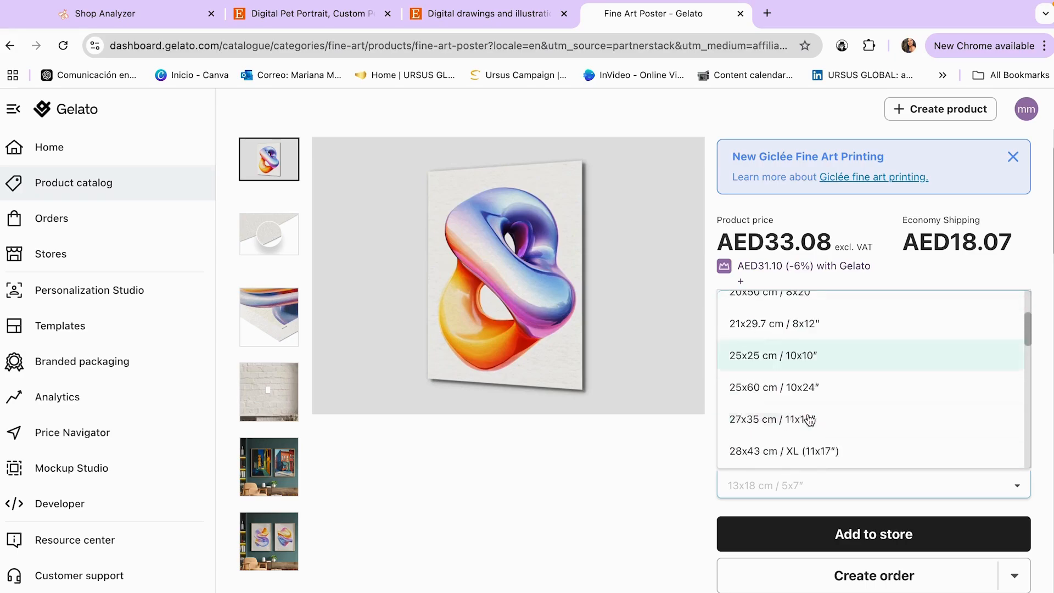
pyautogui.scroll(-10, 810, 420)
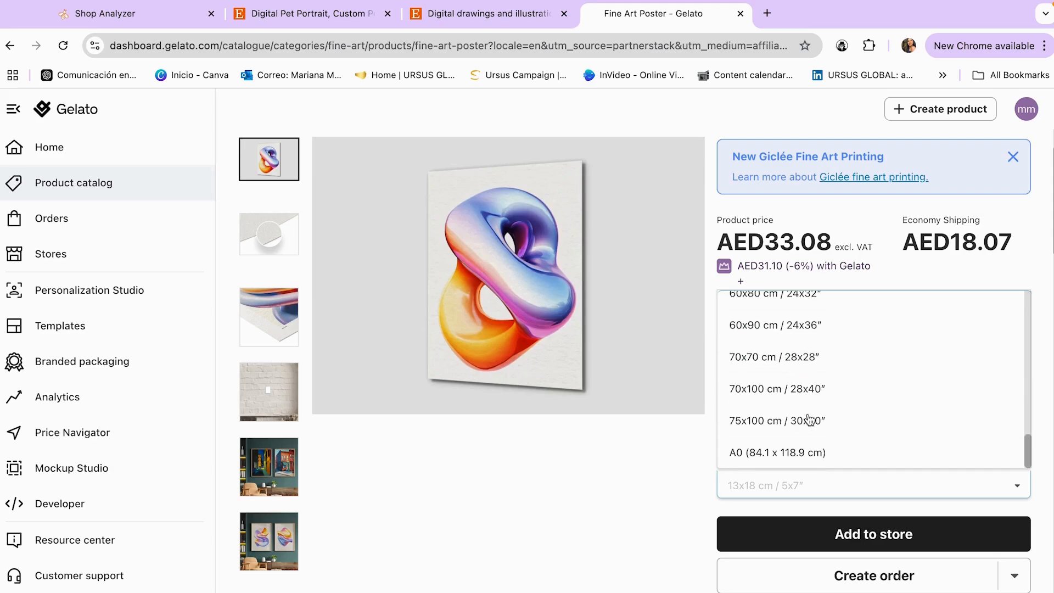
pyautogui.scroll(3, 810, 420)
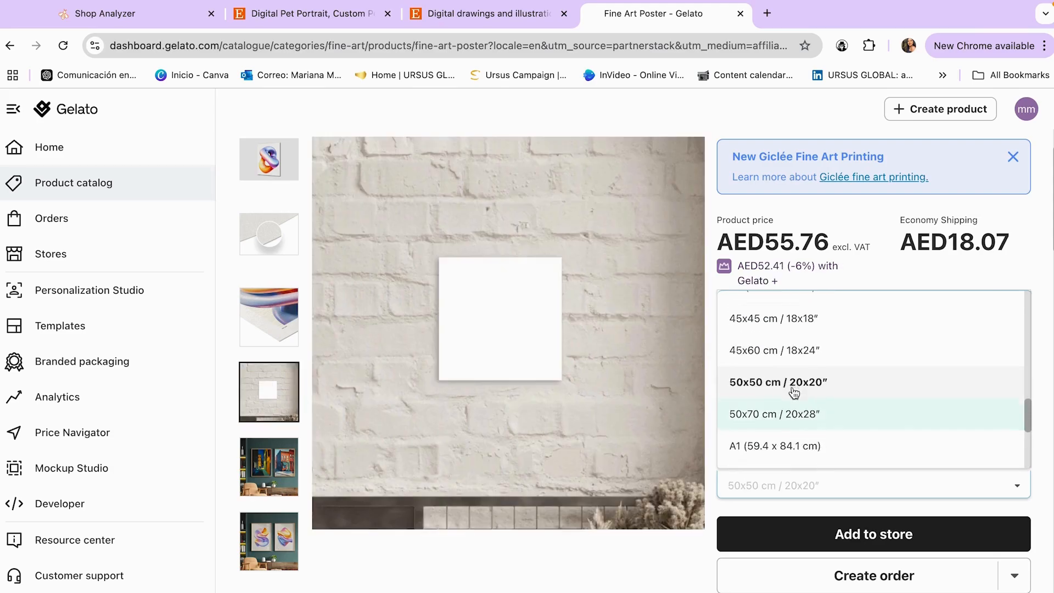
pyautogui.scroll(-2, 794, 392)
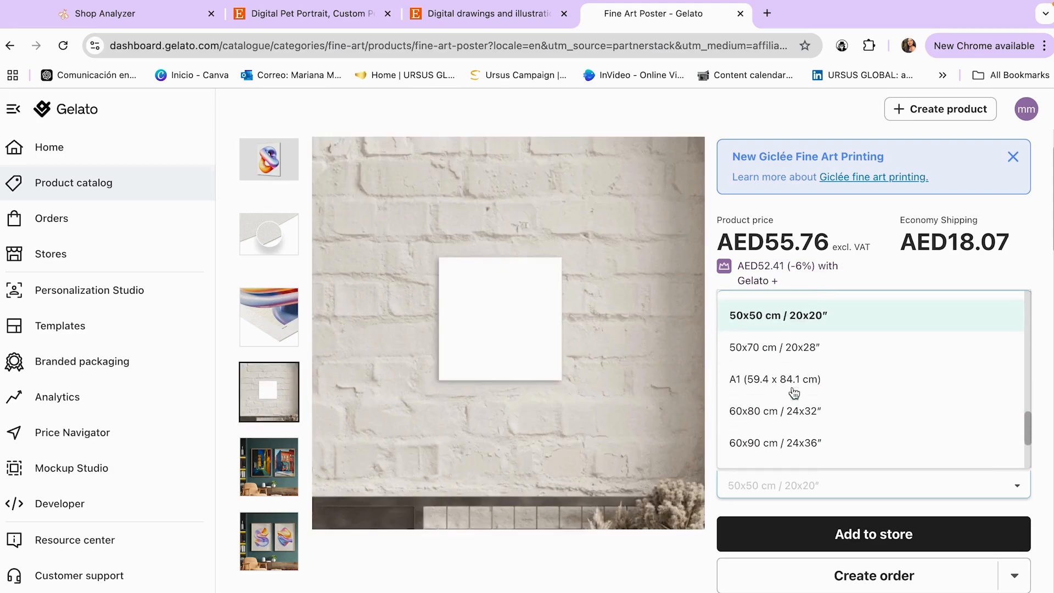
pyautogui.click(798, 441)
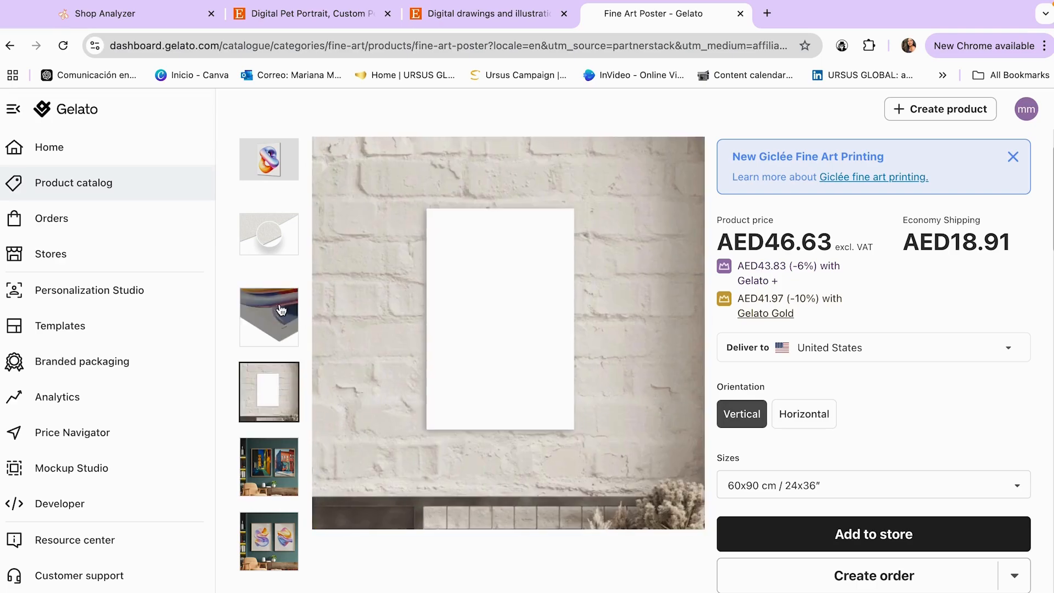
# View the framed room and brick-wall previews, and set the poster size to 70x100 cm / 28x40″
pyautogui.click(269, 541)
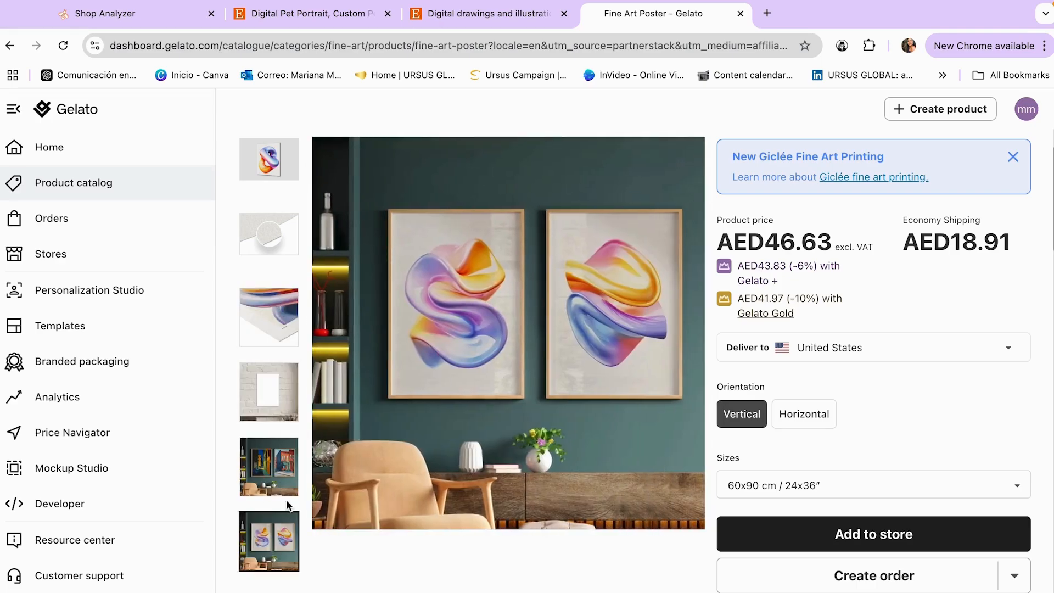
pyautogui.click(269, 392)
pyautogui.click(790, 486)
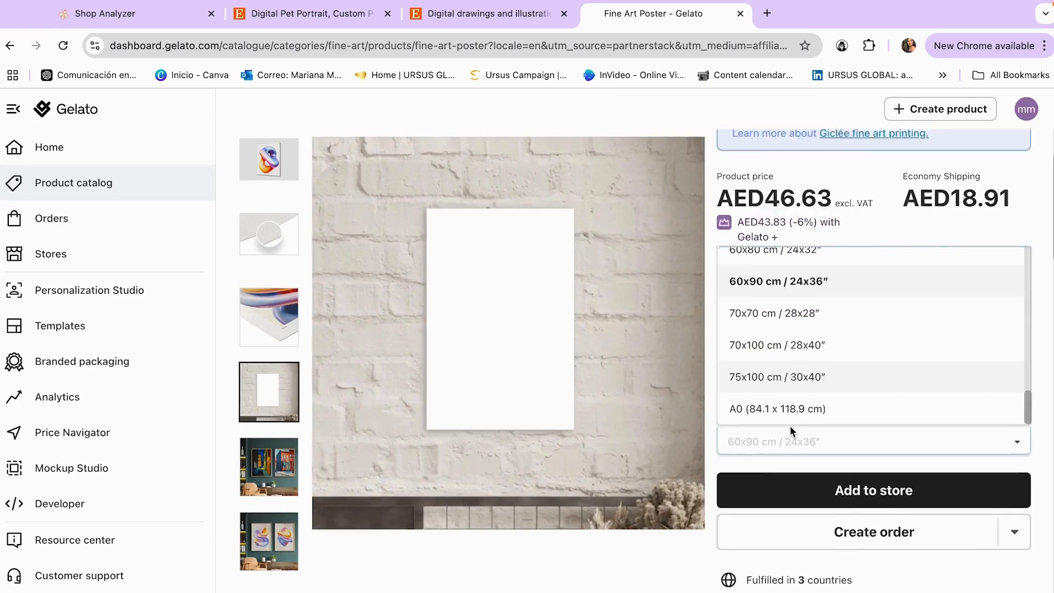
pyautogui.click(778, 411)
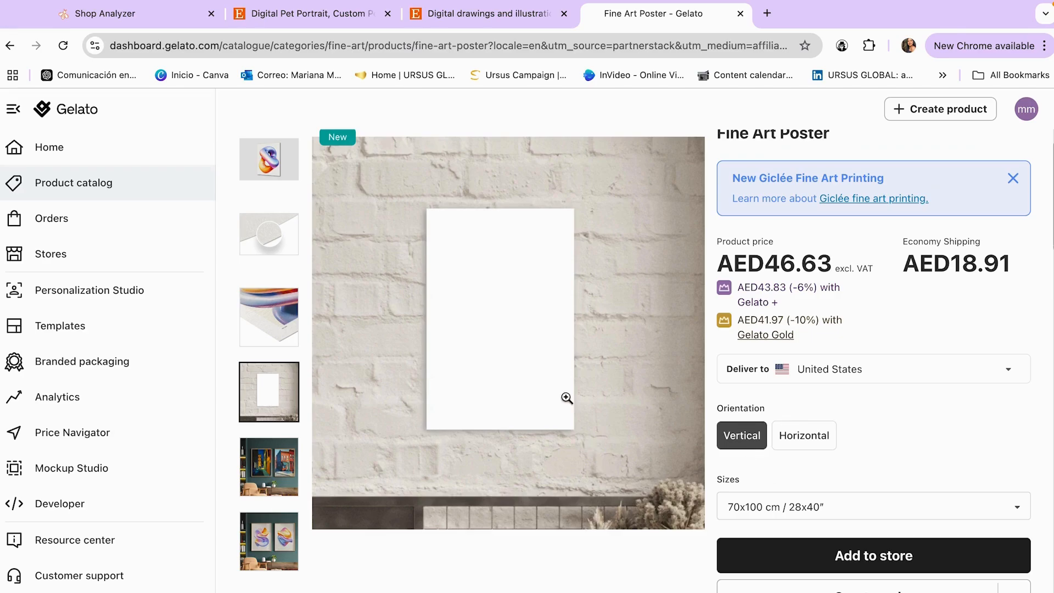
# Compare the framed-pair room previews with the brick-wall preview of the 70x100 cm poster
pyautogui.click(269, 466)
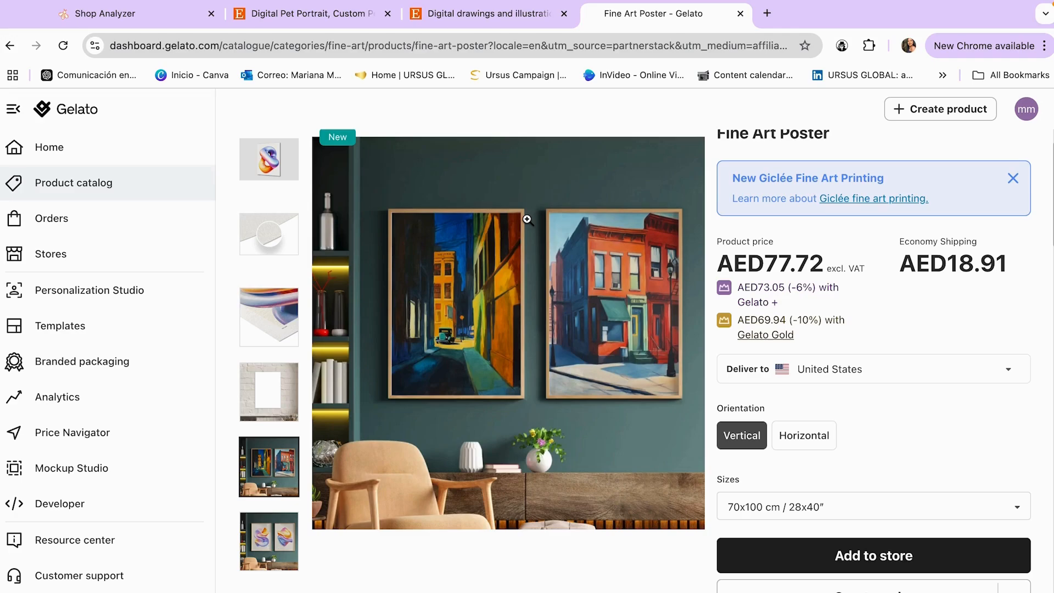
pyautogui.click(274, 413)
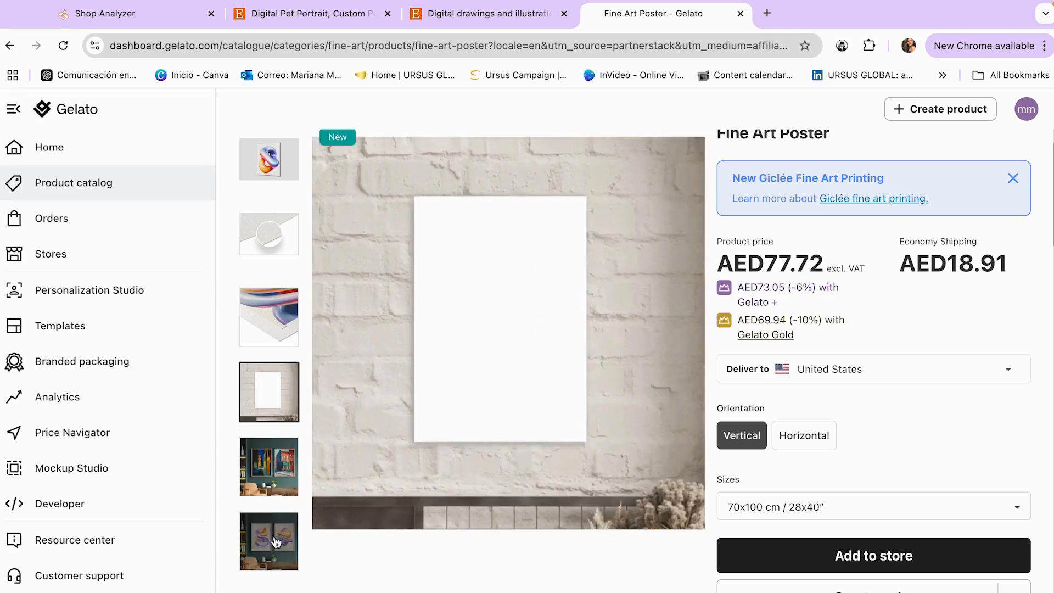
pyautogui.click(276, 542)
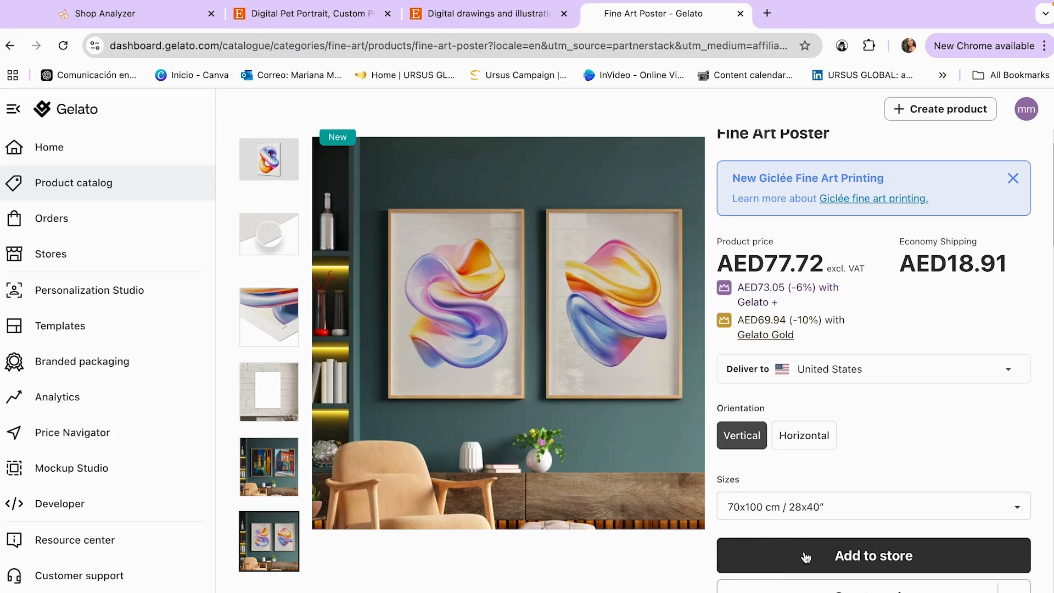
# Add the vertical 70x100 cm Fine Art Poster to the CreativeMindsDisenos Etsy store to start its design
pyautogui.click(797, 555)
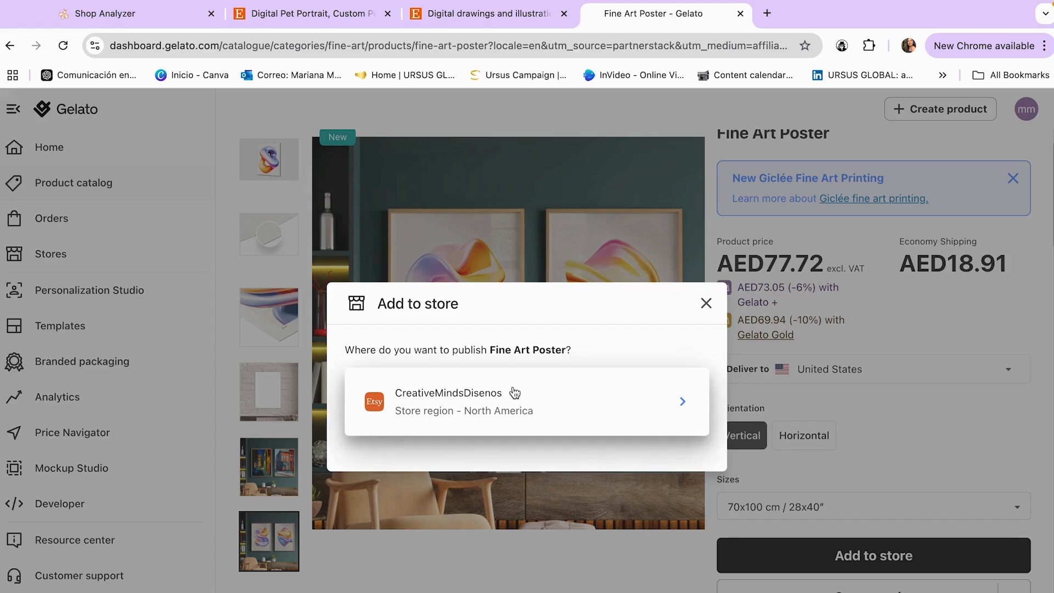
pyautogui.click(649, 413)
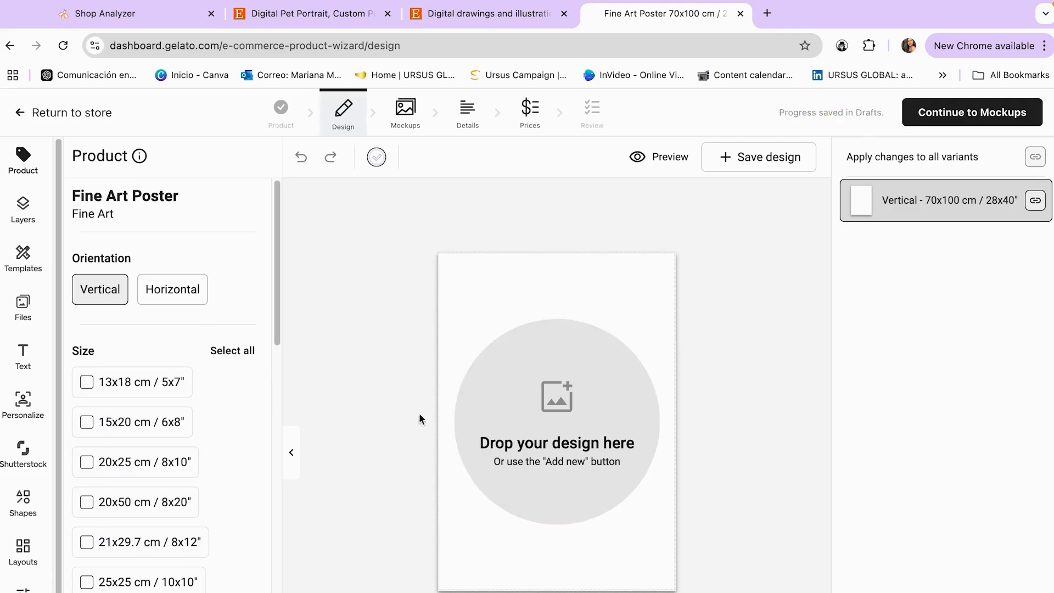
# Add the 13x18 cm / 5x7″ and 15x20 cm / 6x8″ size variants to the poster
pyautogui.click(141, 381)
pyautogui.click(141, 424)
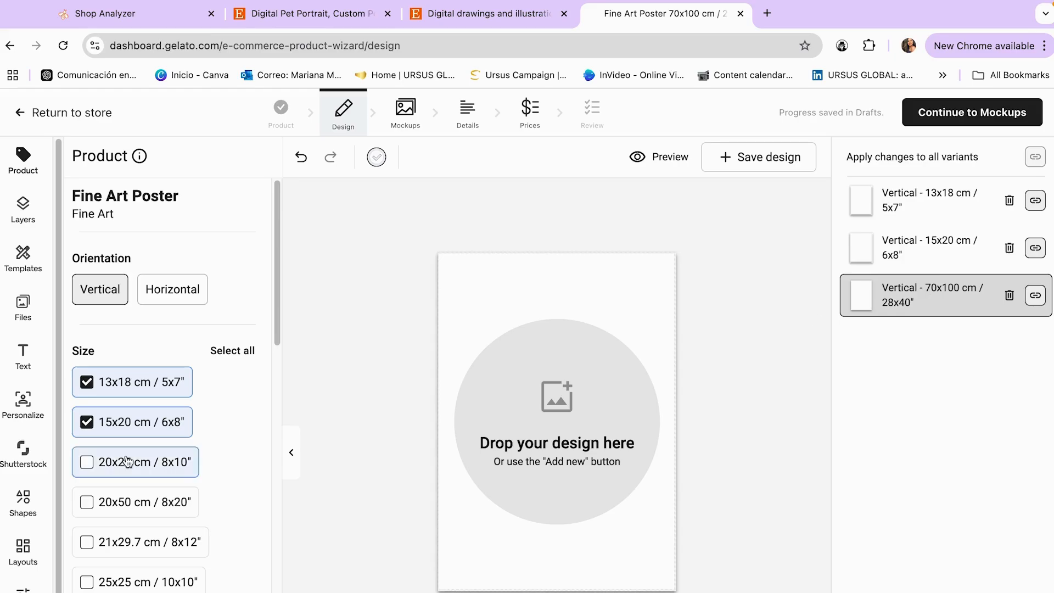
pyautogui.scroll(-8, 130, 461)
pyautogui.scroll(-5, 127, 446)
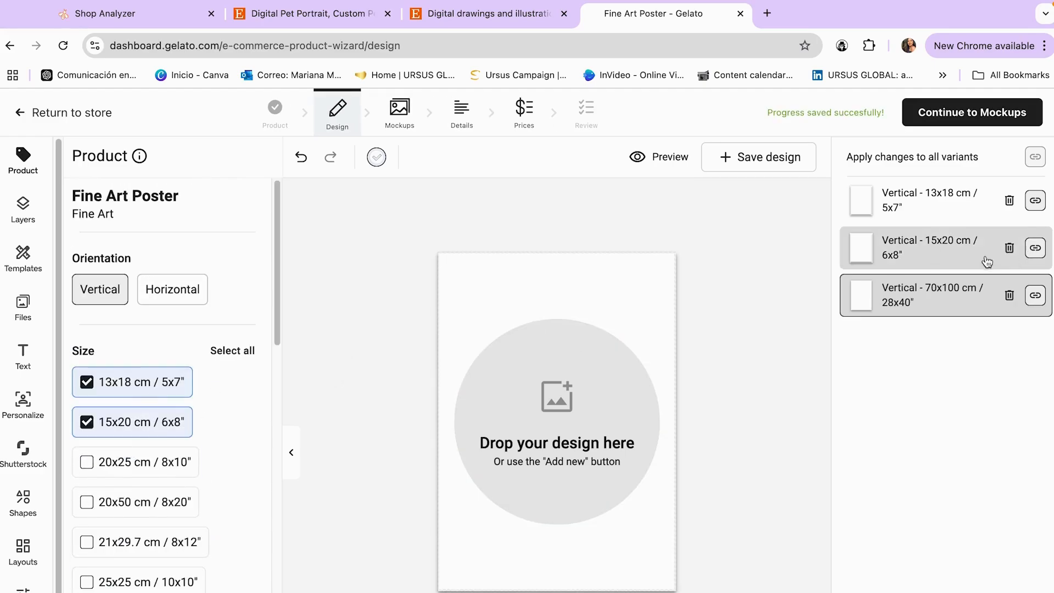
# Delete the 15x20 cm / 6x8″ variant and add the 50x50 cm / 20x20″ size instead
pyautogui.click(1009, 248)
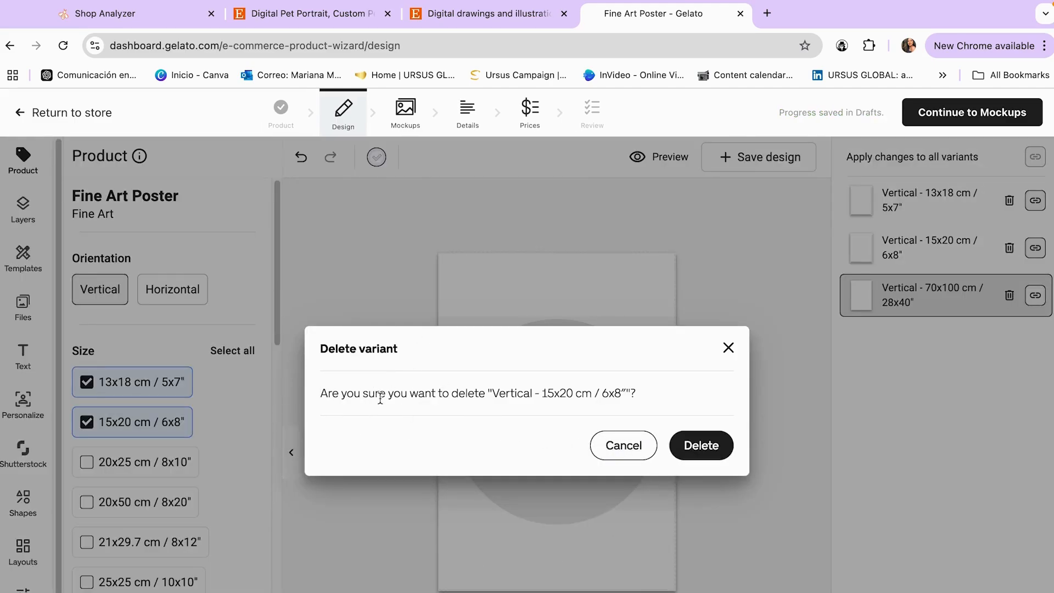
pyautogui.click(708, 445)
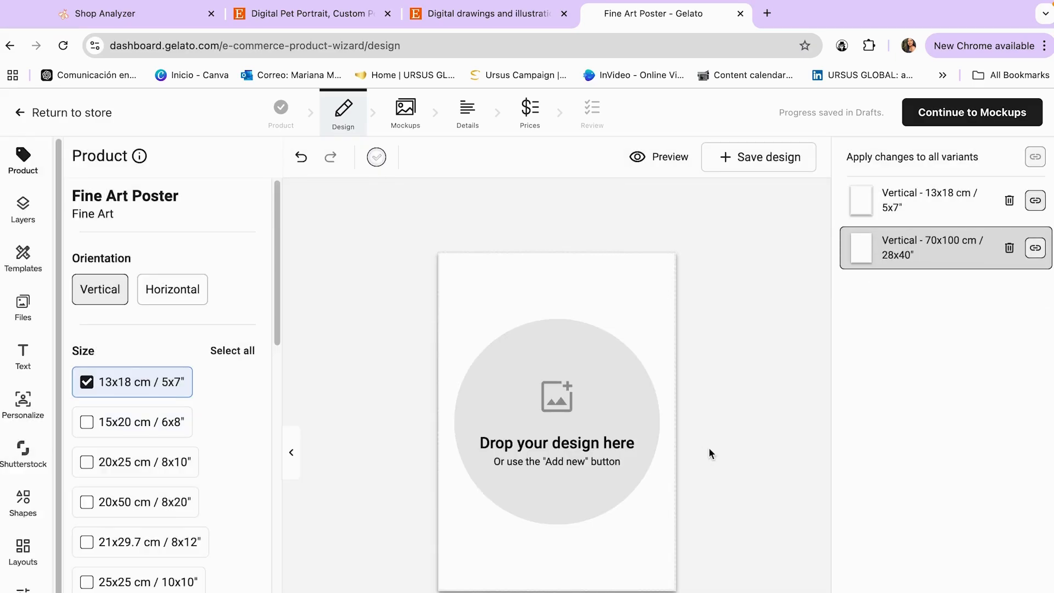
pyautogui.scroll(-4, 161, 428)
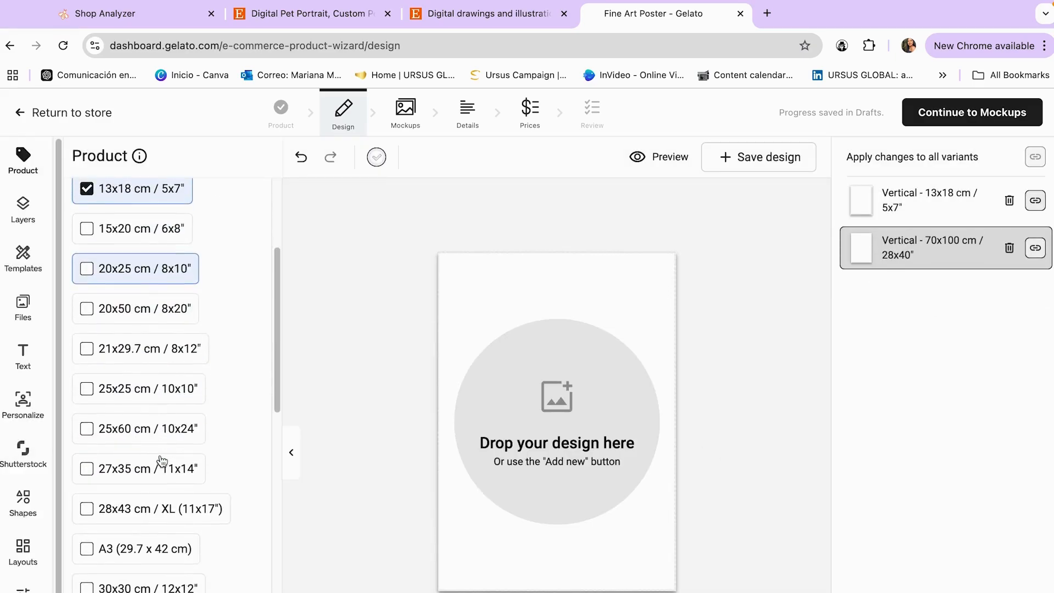
pyautogui.scroll(-3, 163, 461)
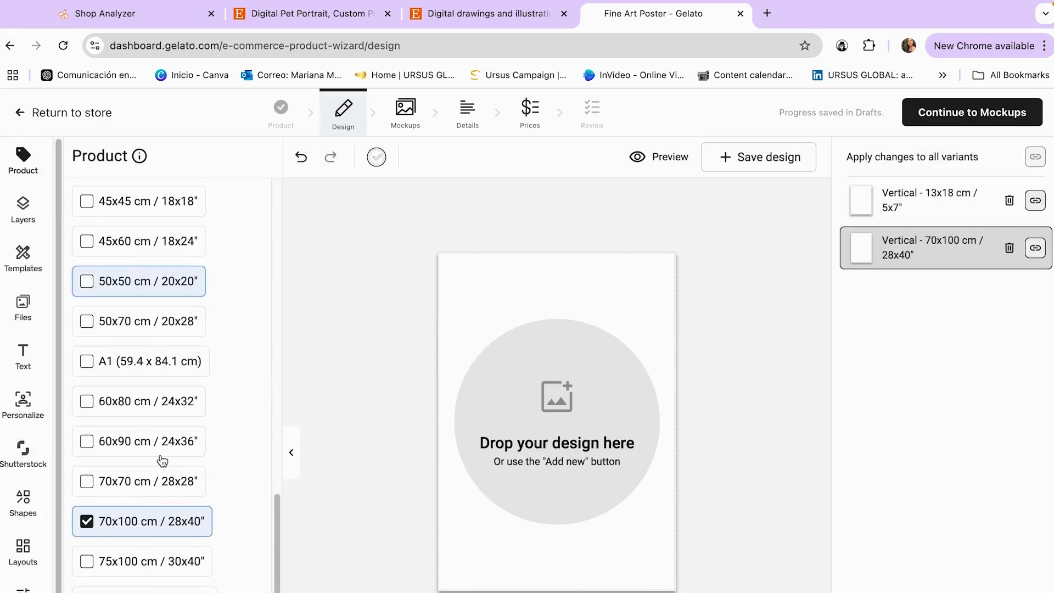
pyautogui.click(93, 283)
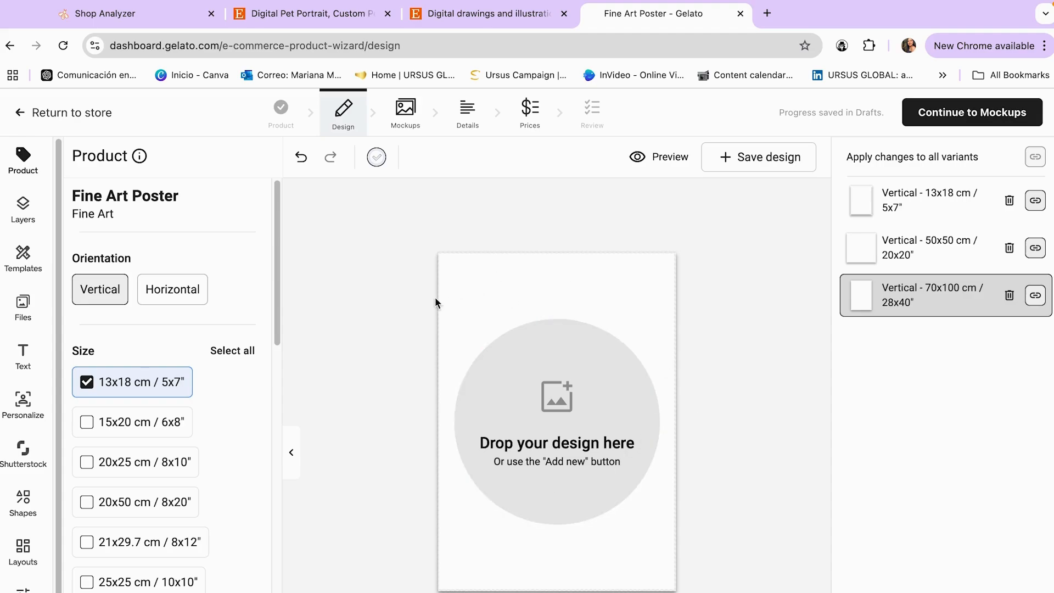
# Check the file import sources, close the import window, and place the existing Bernese mountain dog image on the poster
pyautogui.click(556, 409)
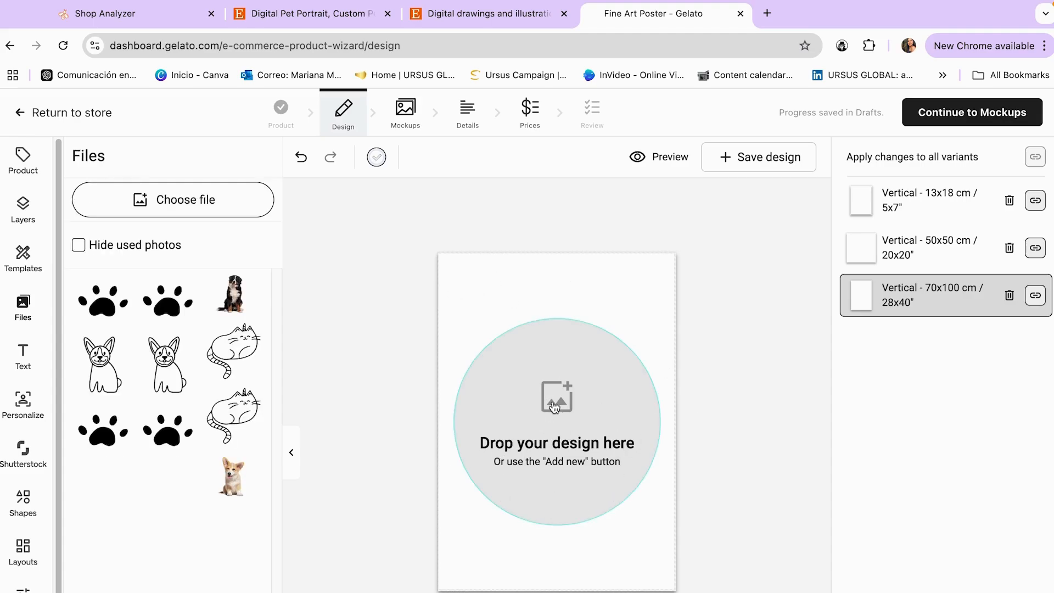
pyautogui.click(556, 407)
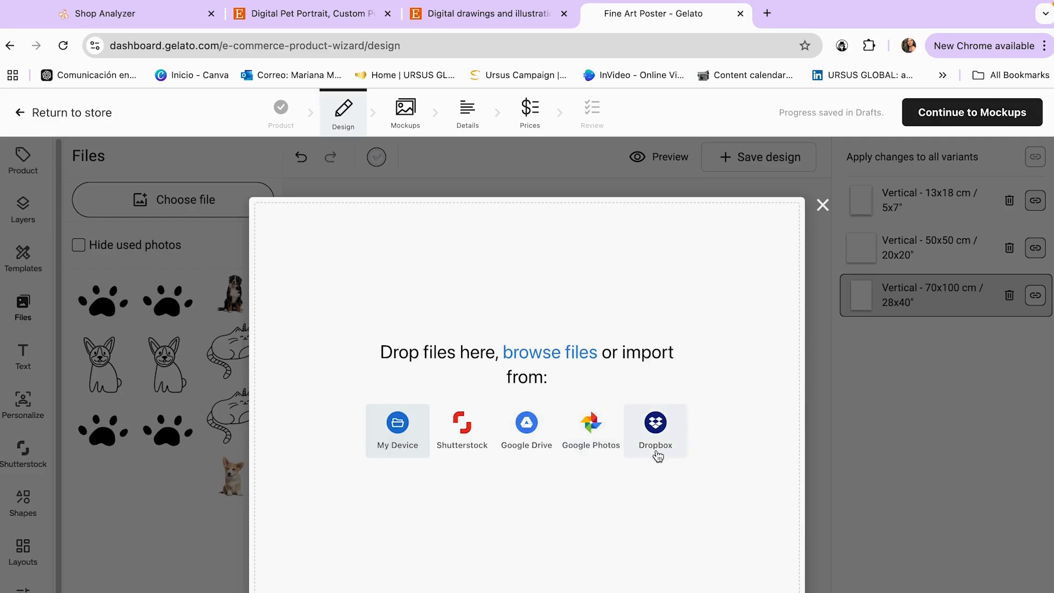
pyautogui.click(817, 238)
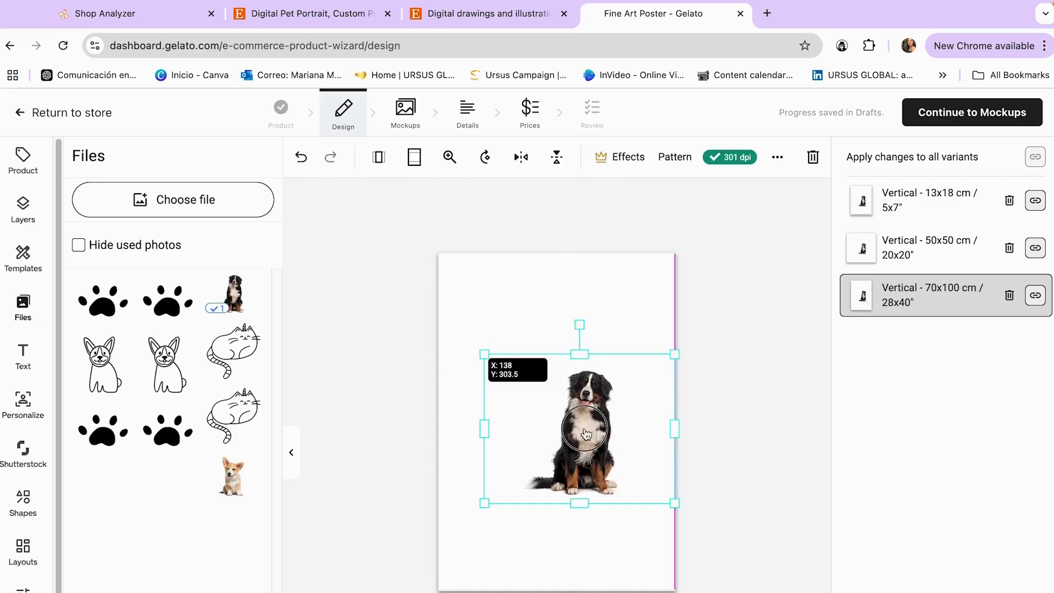
# Enlarge the dog image and reposition it so the dog sits roughly centred in the poster's lower half
pyautogui.moveTo(591, 430); pyautogui.dragTo(545, 428)
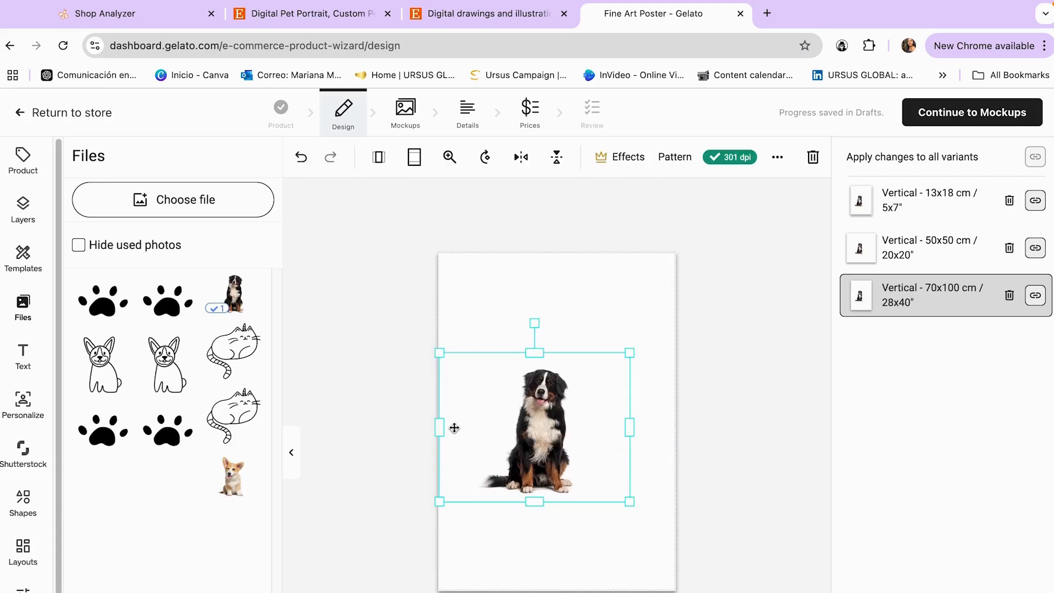
pyautogui.moveTo(443, 426); pyautogui.dragTo(480, 427)
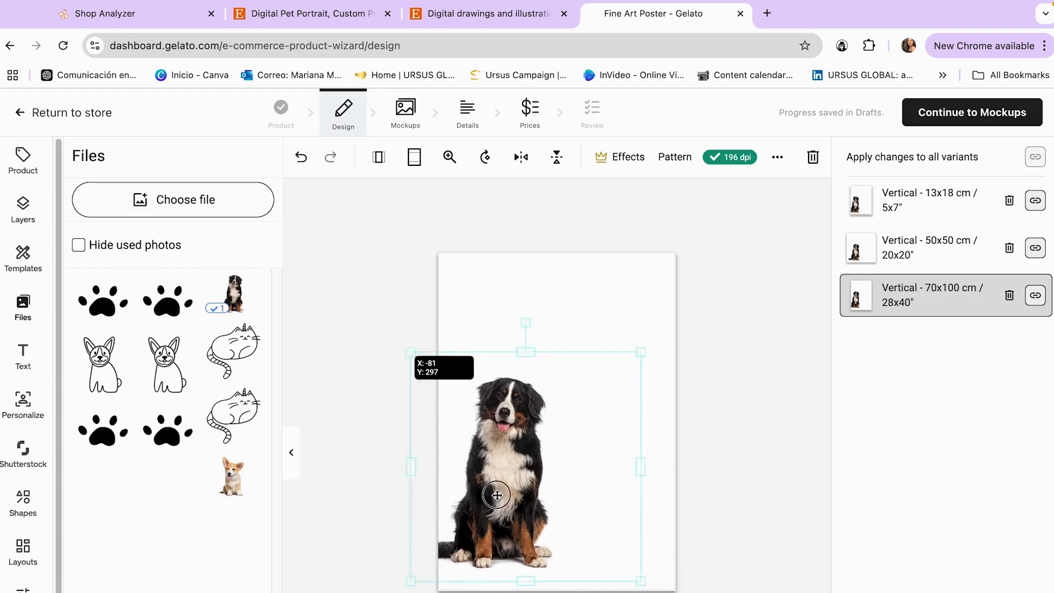
pyautogui.moveTo(496, 494); pyautogui.dragTo(540, 486)
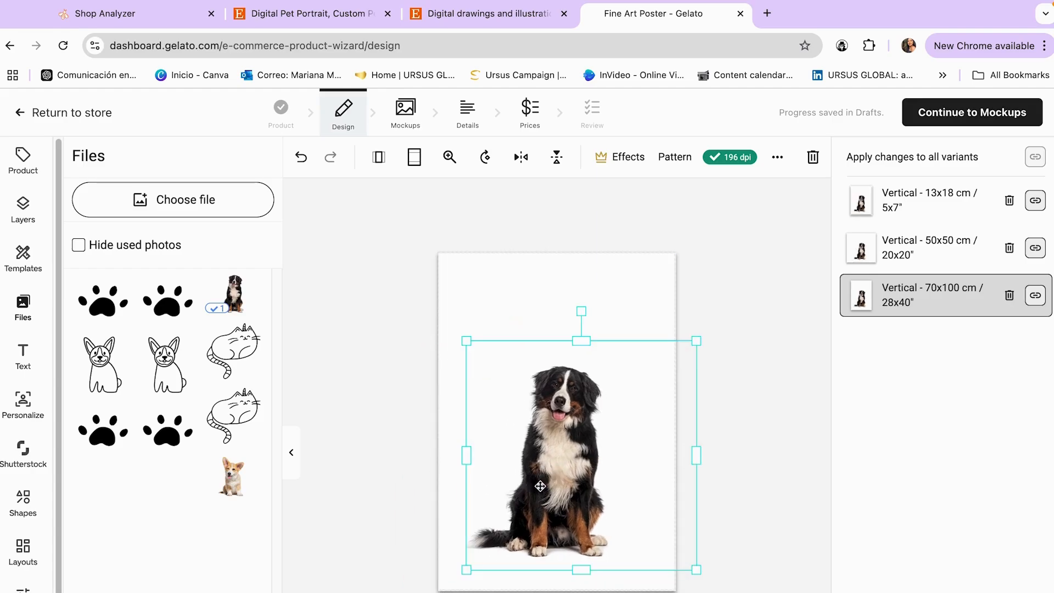
# Crop the empty right margin of the dog image, enlarge the image, and reposition it to fill the poster's lower part
pyautogui.moveTo(699, 461); pyautogui.dragTo(650, 456)
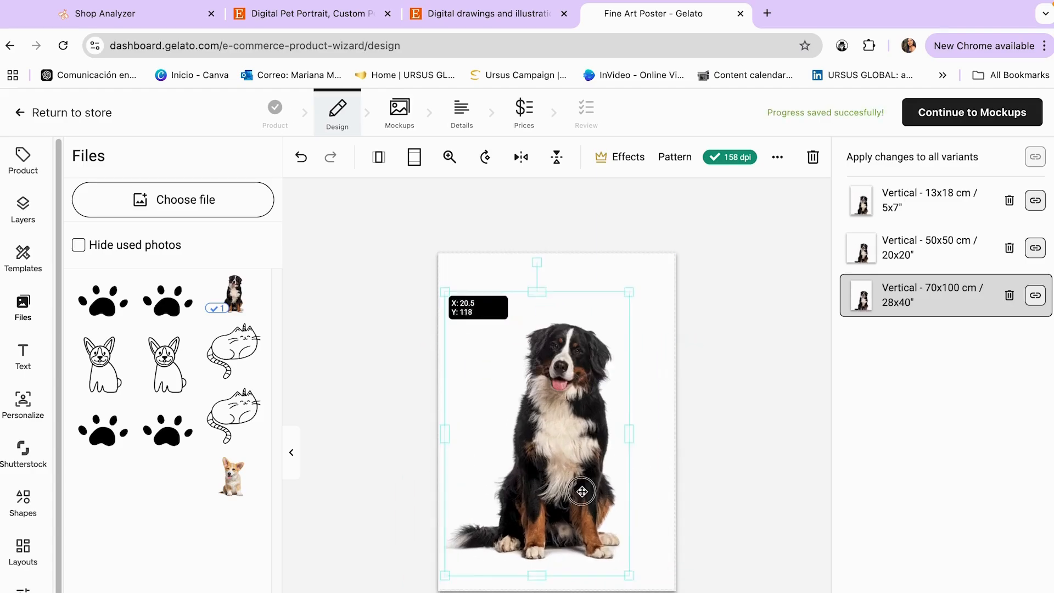
pyautogui.moveTo(583, 487)
pyautogui.mouseDown()
pyautogui.moveTo(591, 501)
pyautogui.moveTo(575, 476)
pyautogui.mouseUp()
pyautogui.click(748, 427)
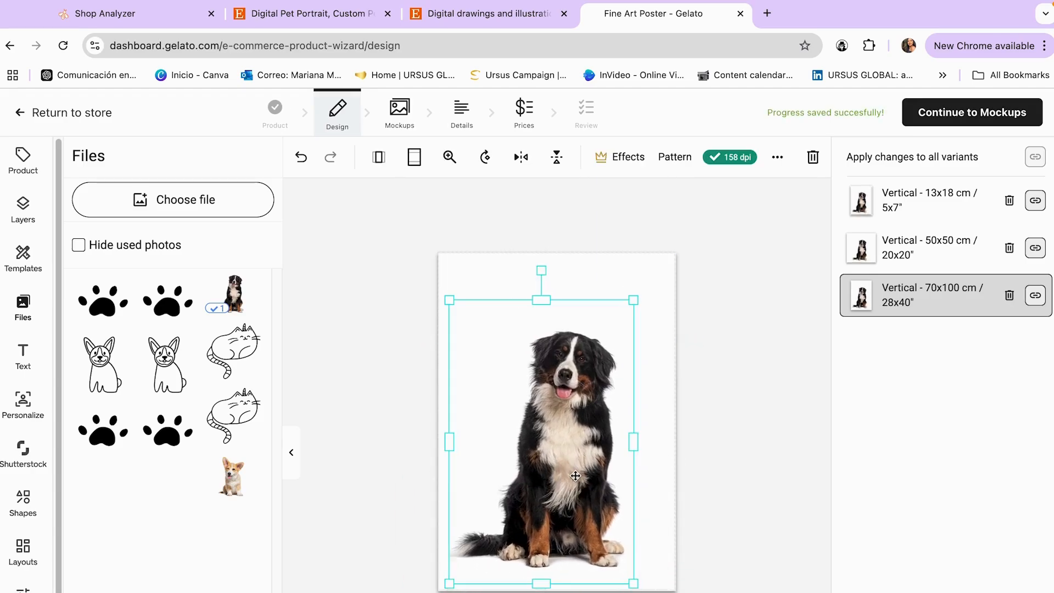
pyautogui.click(716, 407)
pyautogui.click(537, 453)
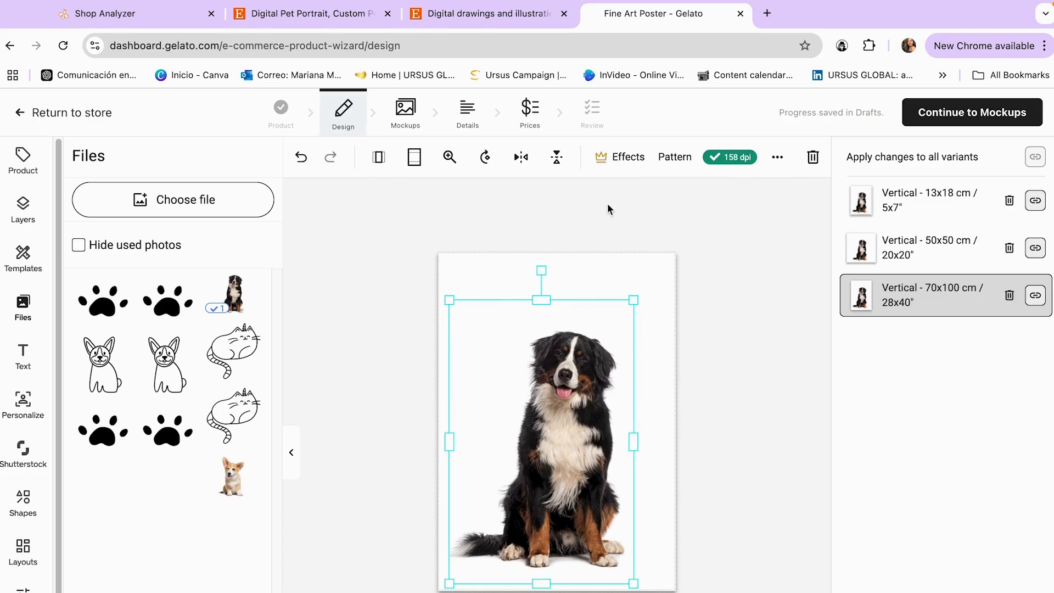
# Apply Remove Background to the dog image, accept it, and trim the image's top edge down towards the dog's head
pyautogui.click(615, 167)
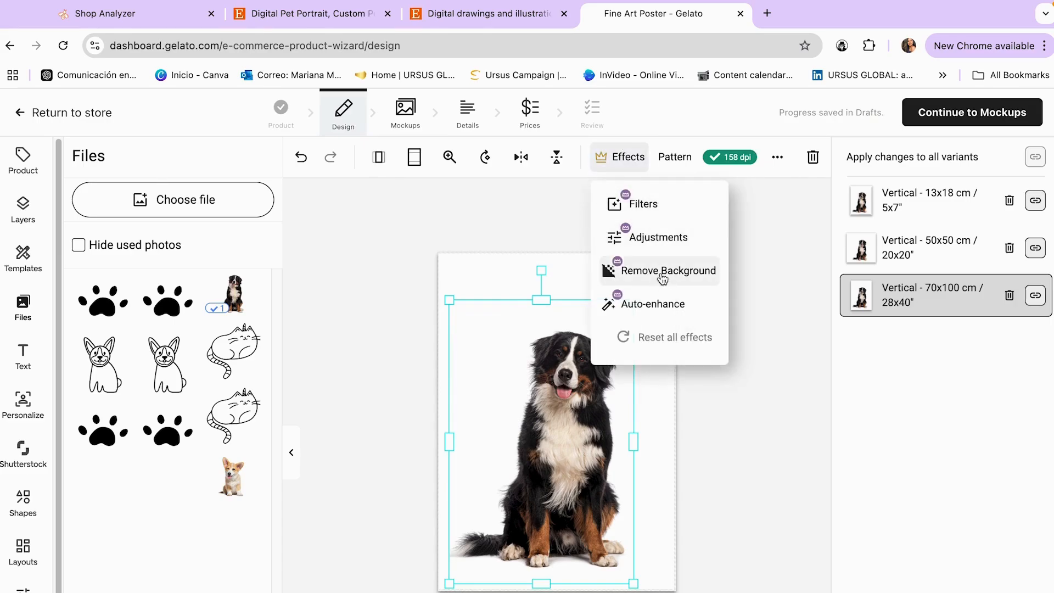
pyautogui.click(661, 274)
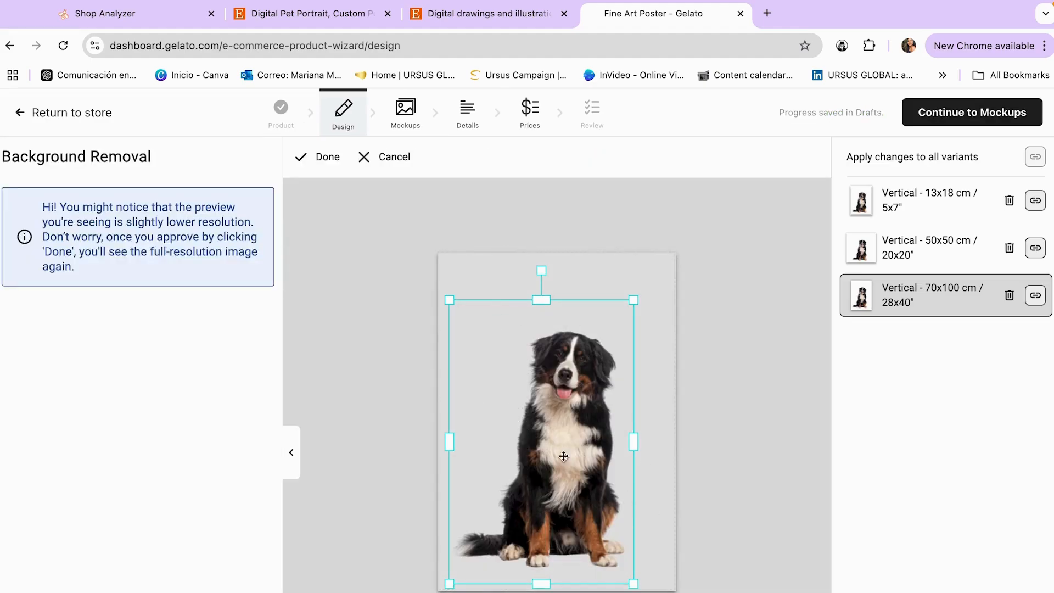
pyautogui.click(308, 157)
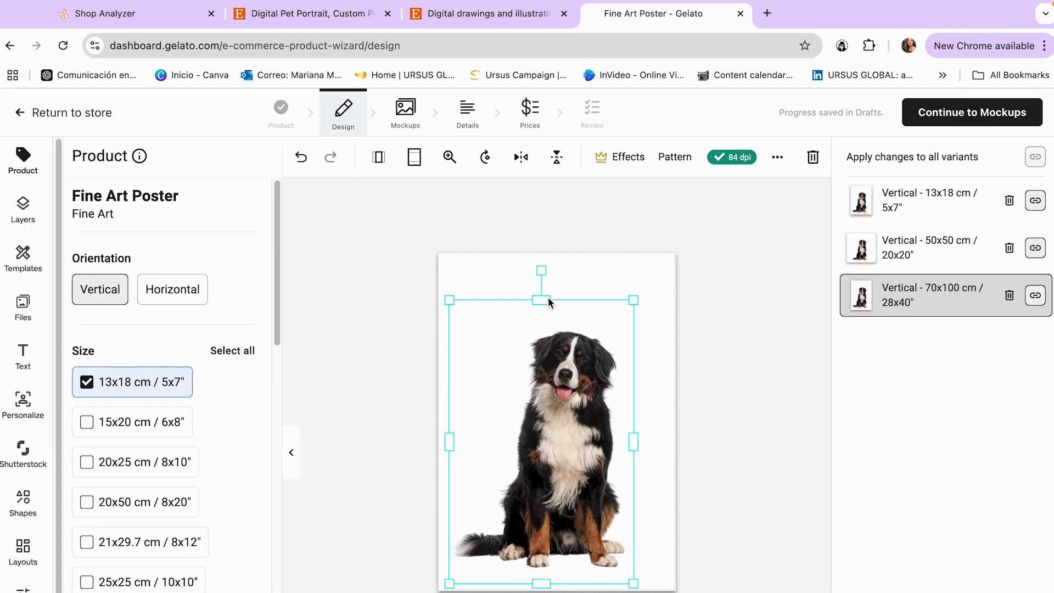
pyautogui.moveTo(542, 300); pyautogui.dragTo(546, 319)
# Add a text element above the dog, check the Etsy pet portrait listing's font examples, and change the text to Bella
pyautogui.click(23, 356)
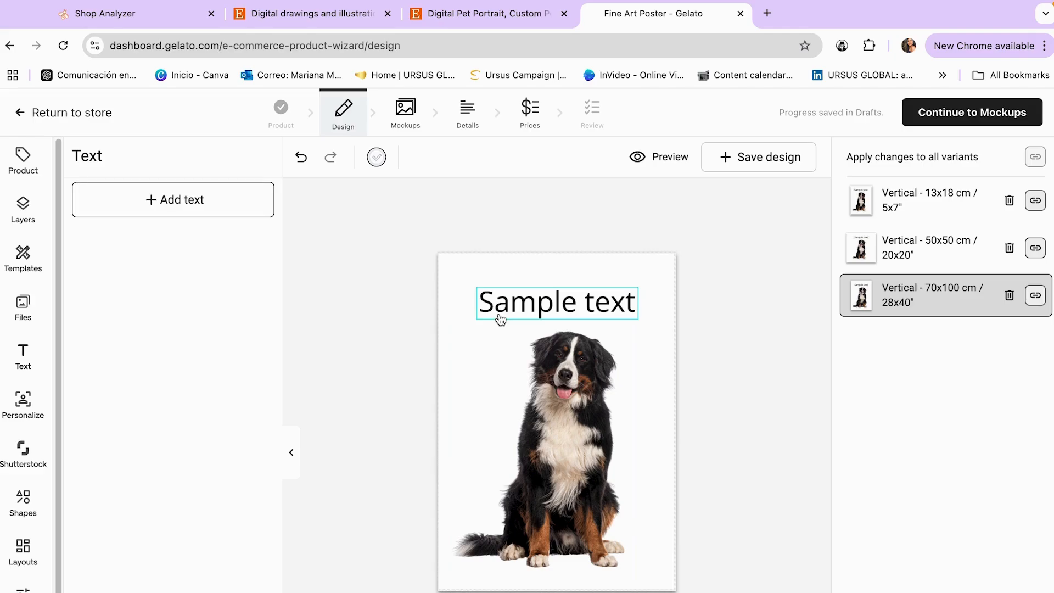
pyautogui.hotkey('ctrl', 'shift', 'Tab')
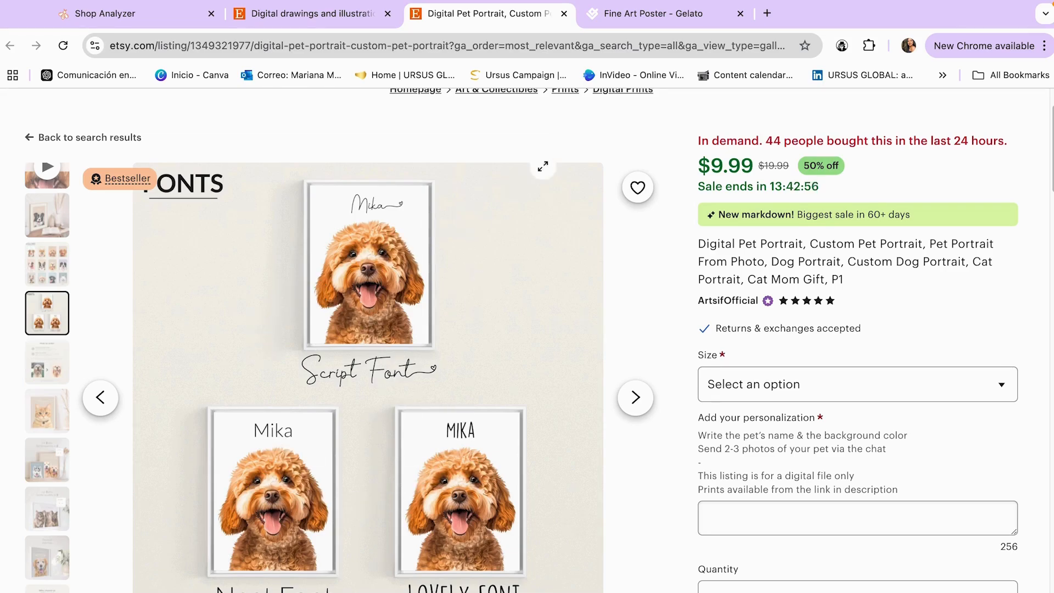
pyautogui.click(607, 13)
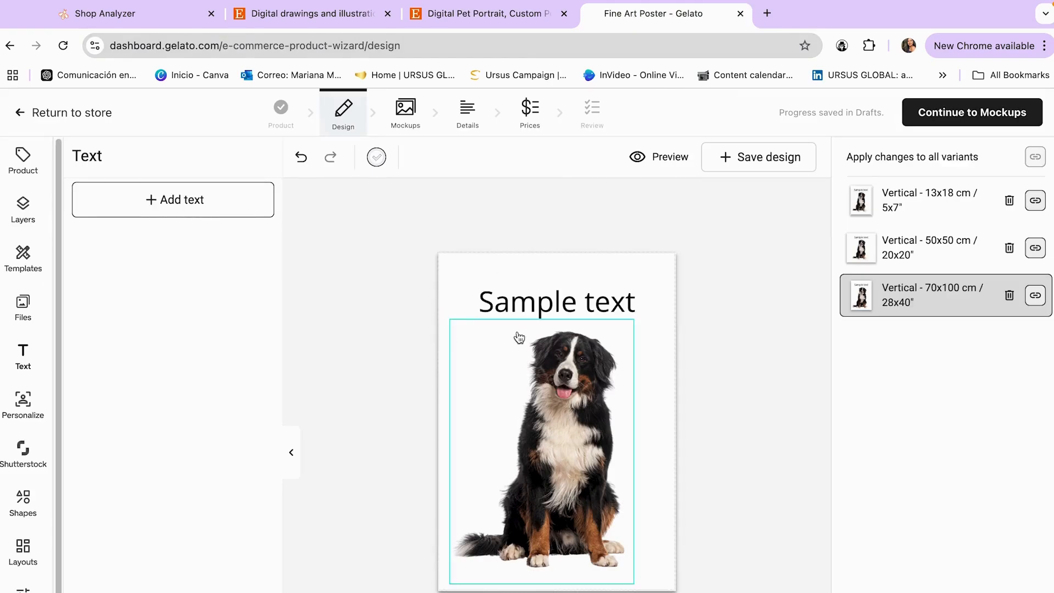
pyautogui.click(535, 301)
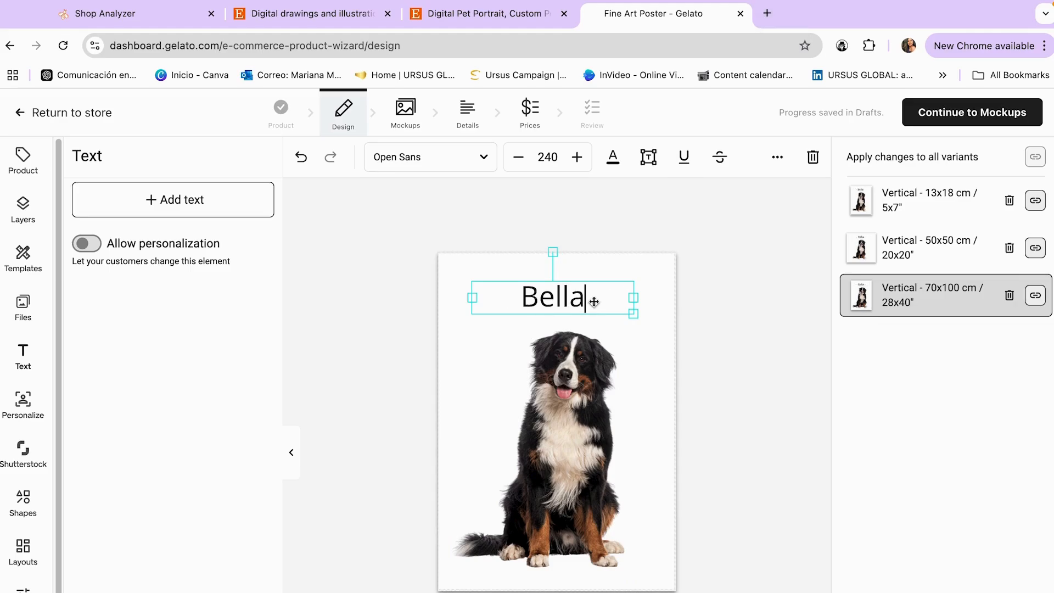
# Change the font of the Bella text to the script font Allexis
pyautogui.click(478, 159)
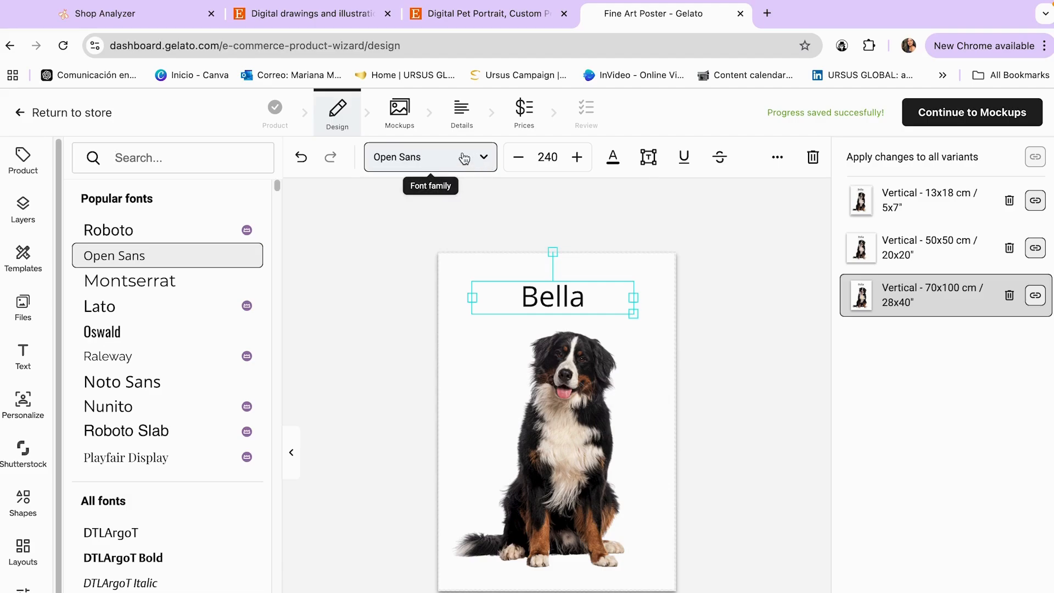
pyautogui.scroll(-5, 200, 459)
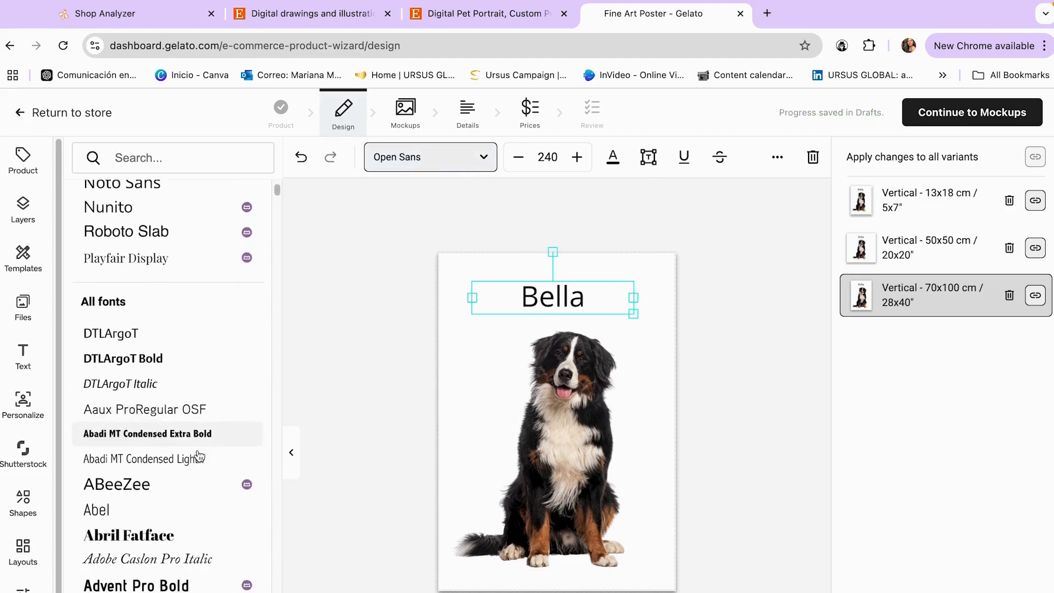
pyautogui.scroll(-5, 200, 457)
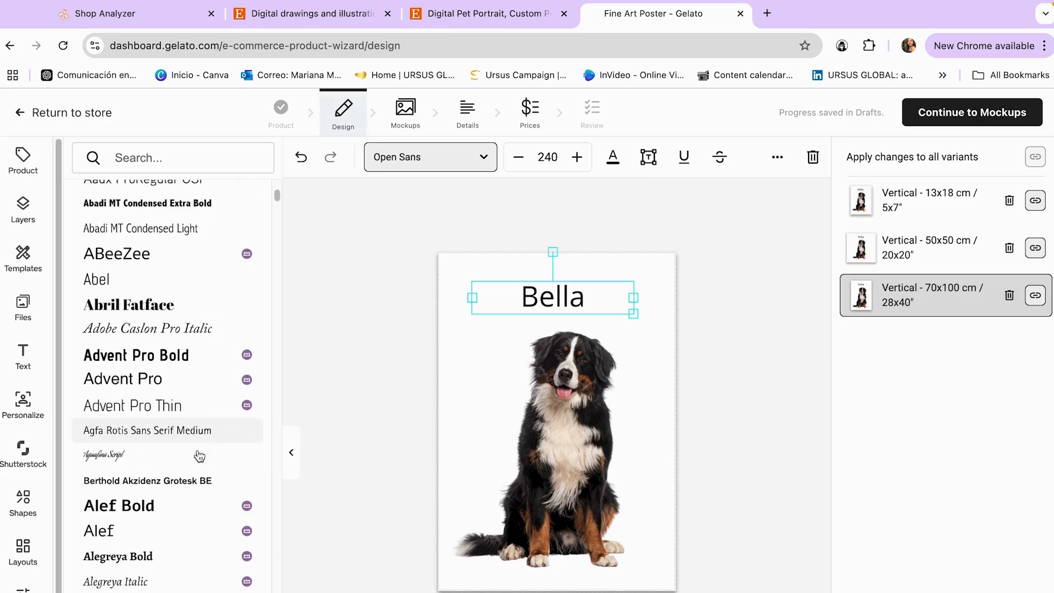
pyautogui.scroll(-3, 200, 457)
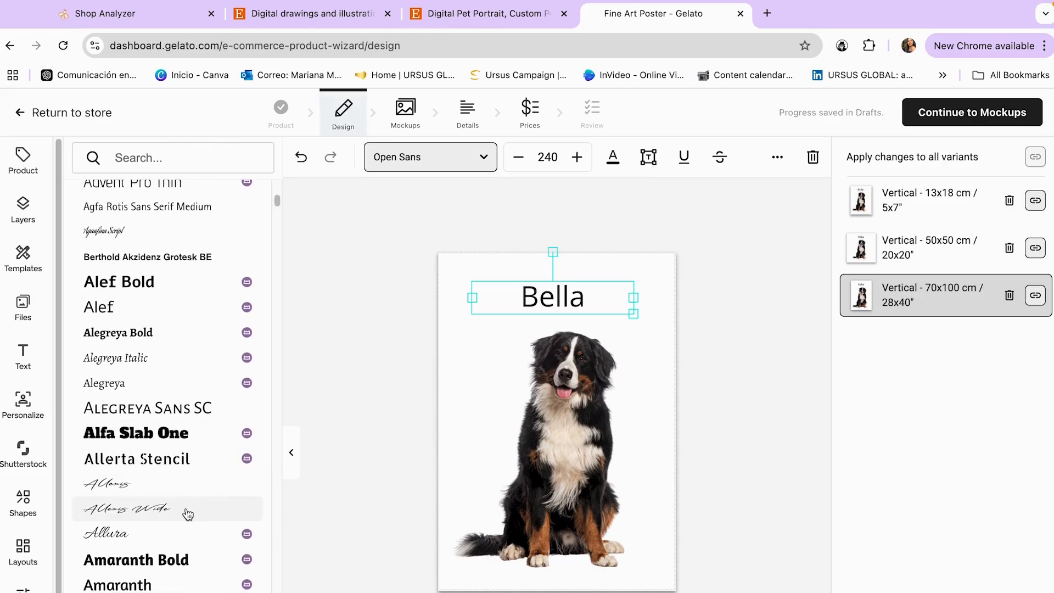
pyautogui.click(177, 487)
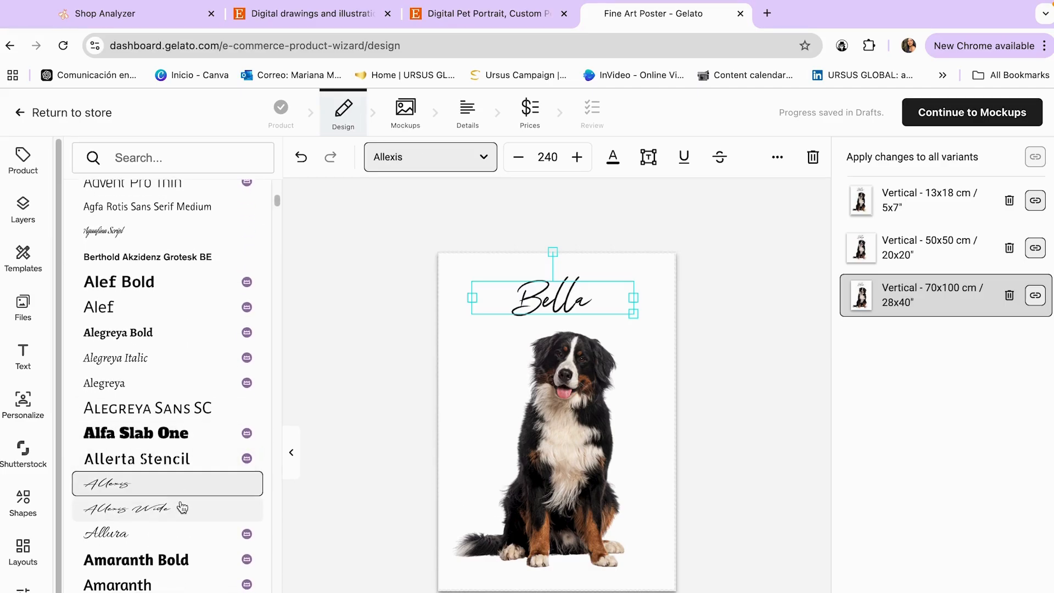
# Enlarge the Bella text to about size 331 and centre it above the dog's head
pyautogui.moveTo(634, 313); pyautogui.dragTo(700, 335)
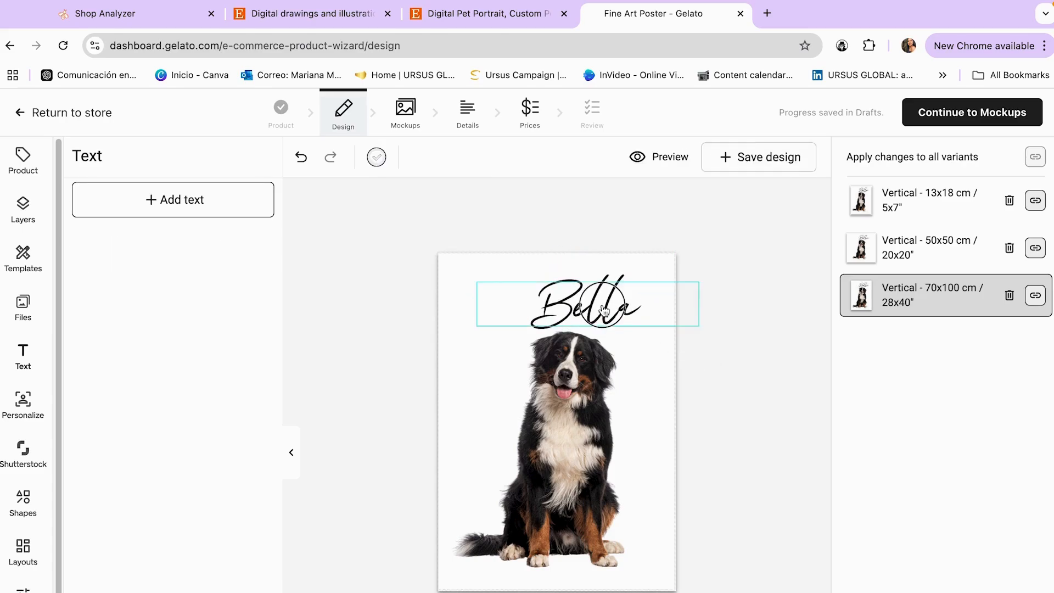
pyautogui.moveTo(605, 308); pyautogui.dragTo(573, 294)
pyautogui.moveTo(574, 294); pyautogui.dragTo(577, 301)
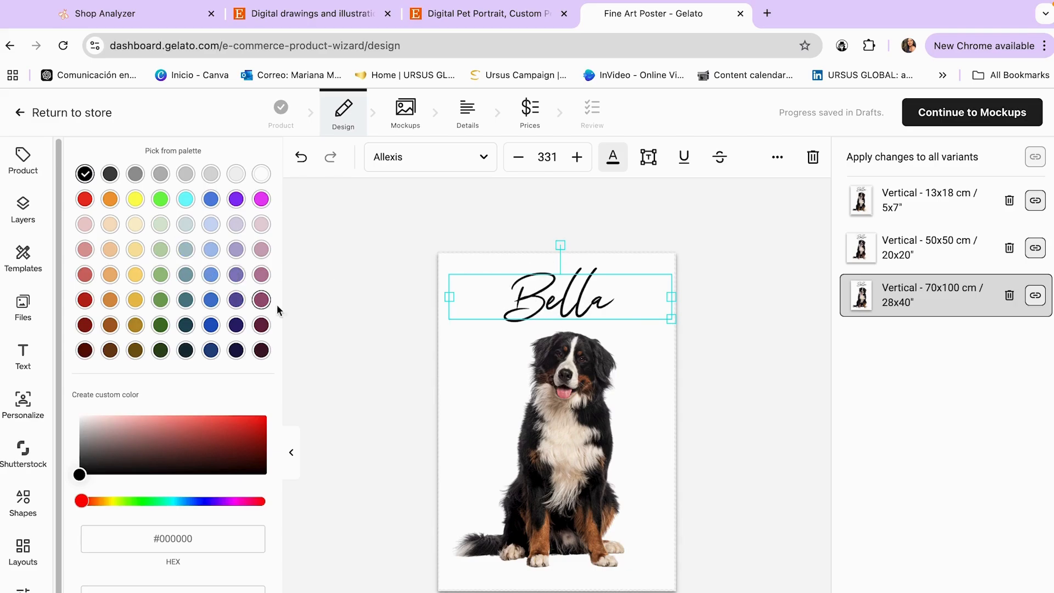
# Try the colours #6252A2, #254E5A and #312170 on the Bella text, and set it back to black
pyautogui.click(236, 299)
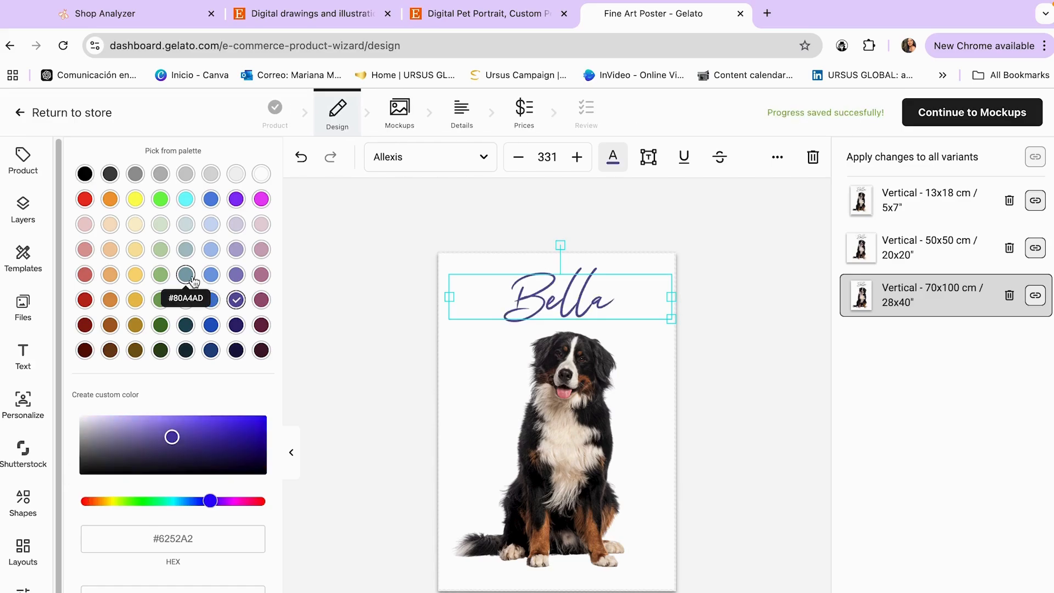
pyautogui.click(186, 326)
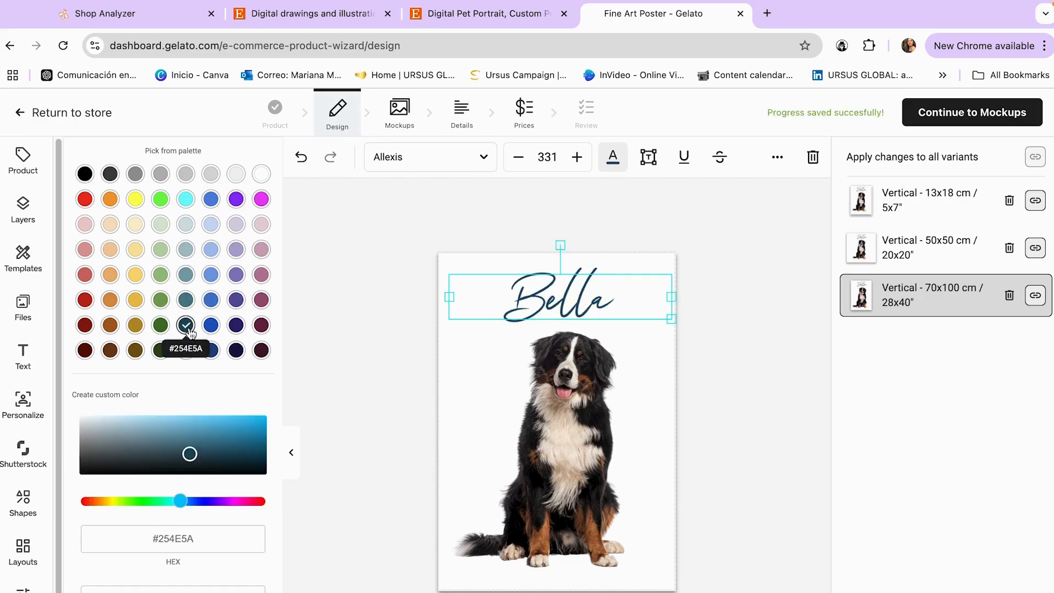
pyautogui.click(235, 327)
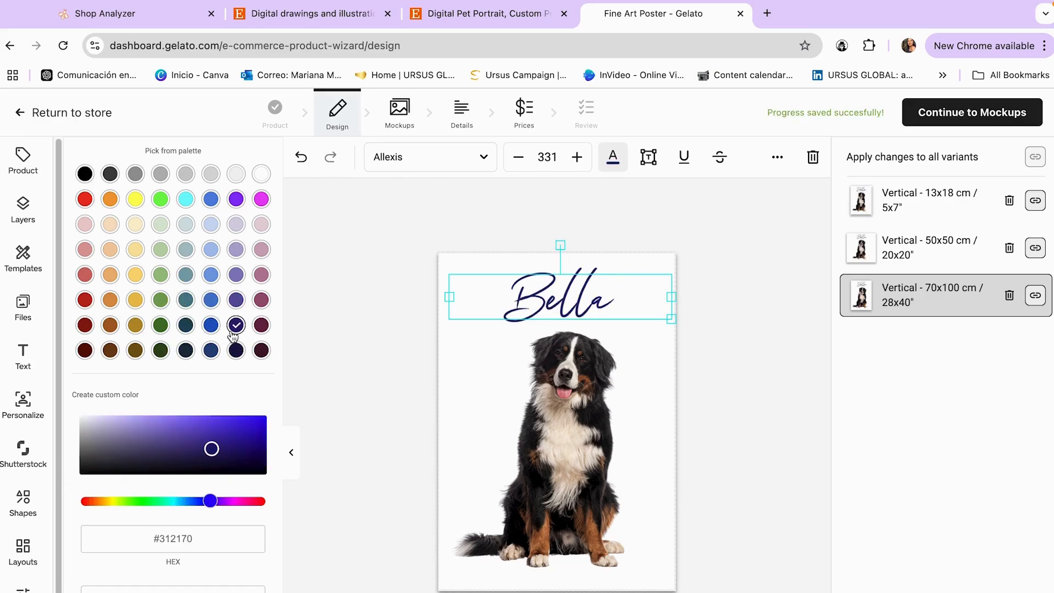
pyautogui.click(85, 174)
pyautogui.click(344, 328)
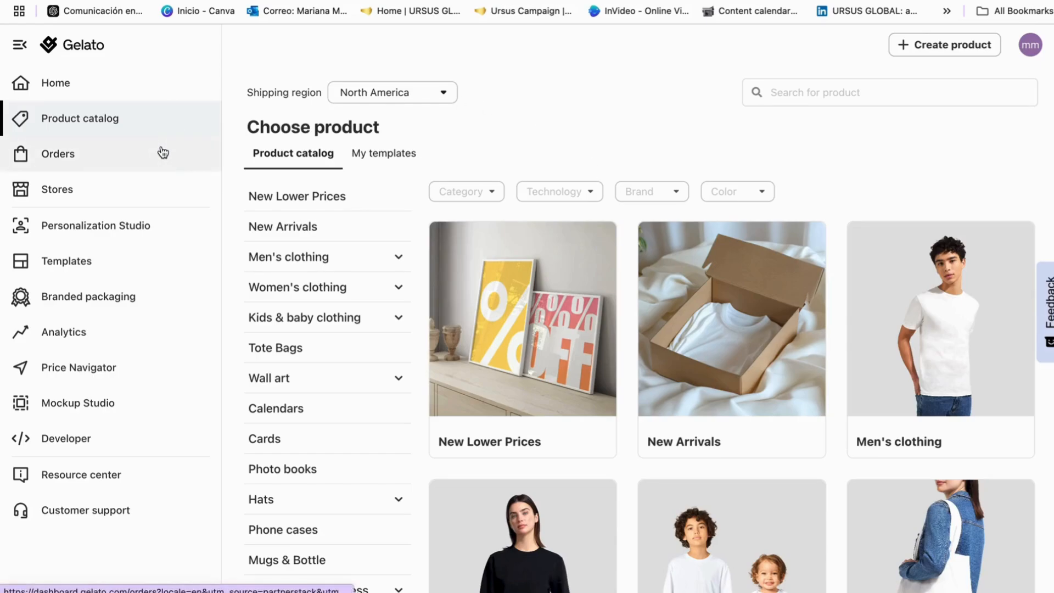
# Review Gelato's Personalization Studio page: its features, the Etsy personalization options, the supported product types and the benefits
pyautogui.click(135, 236)
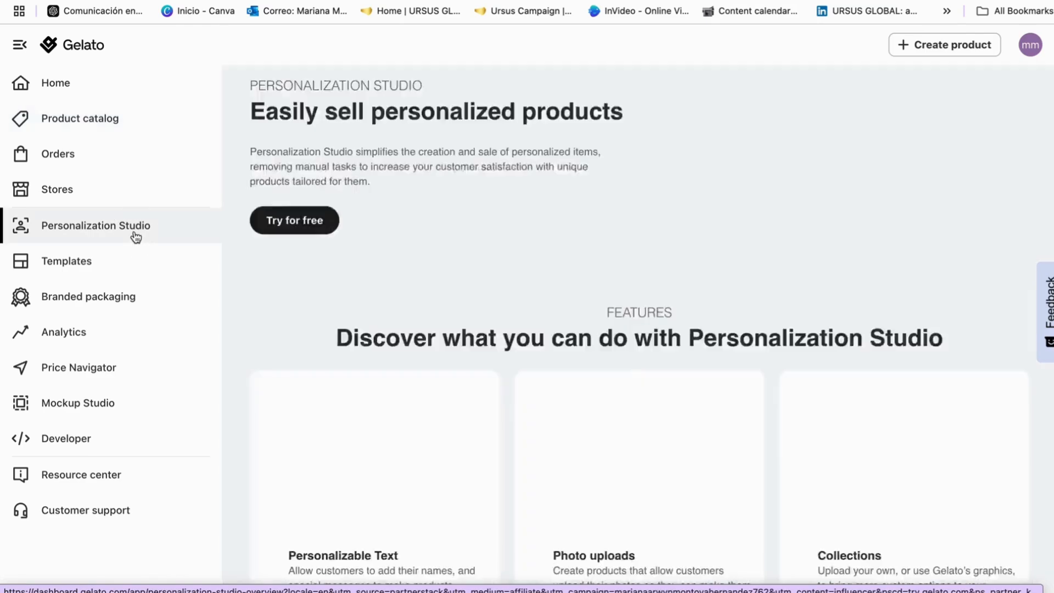
pyautogui.scroll(-3, 393, 277)
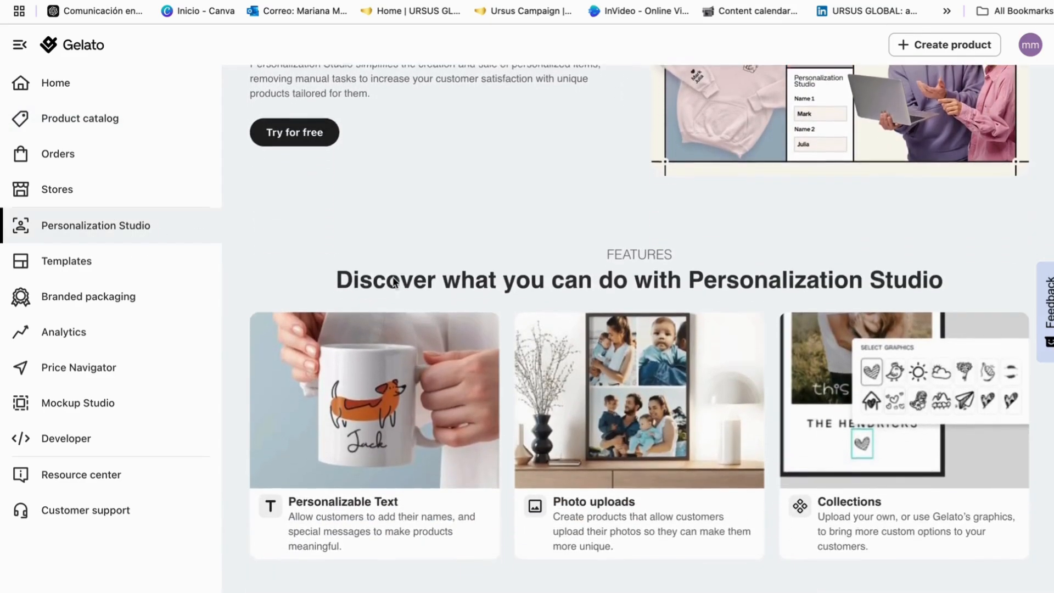
pyautogui.scroll(-9, 393, 277)
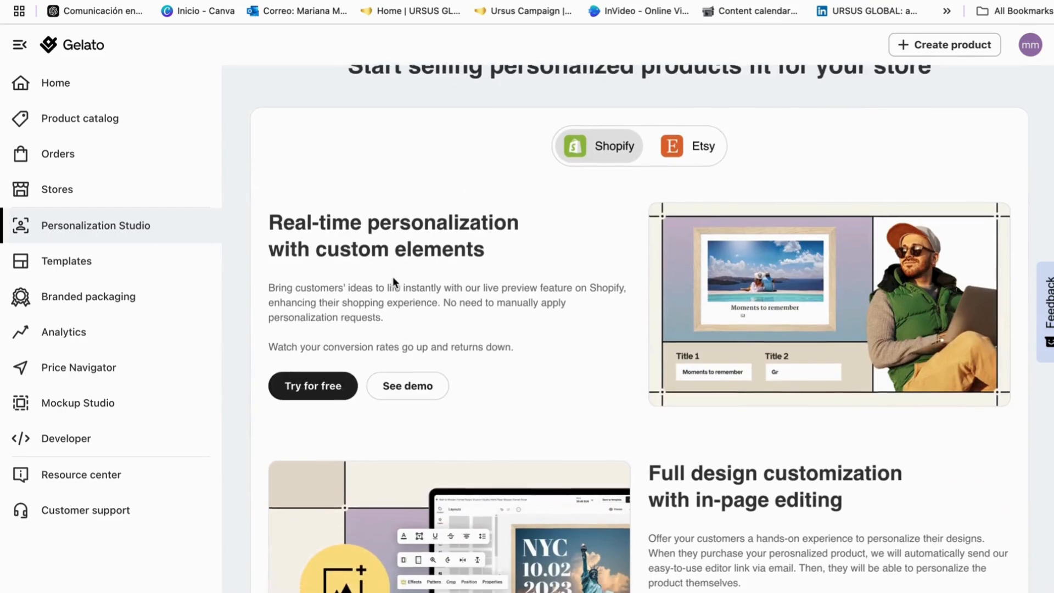
pyautogui.click(688, 114)
pyautogui.scroll(-5, 608, 326)
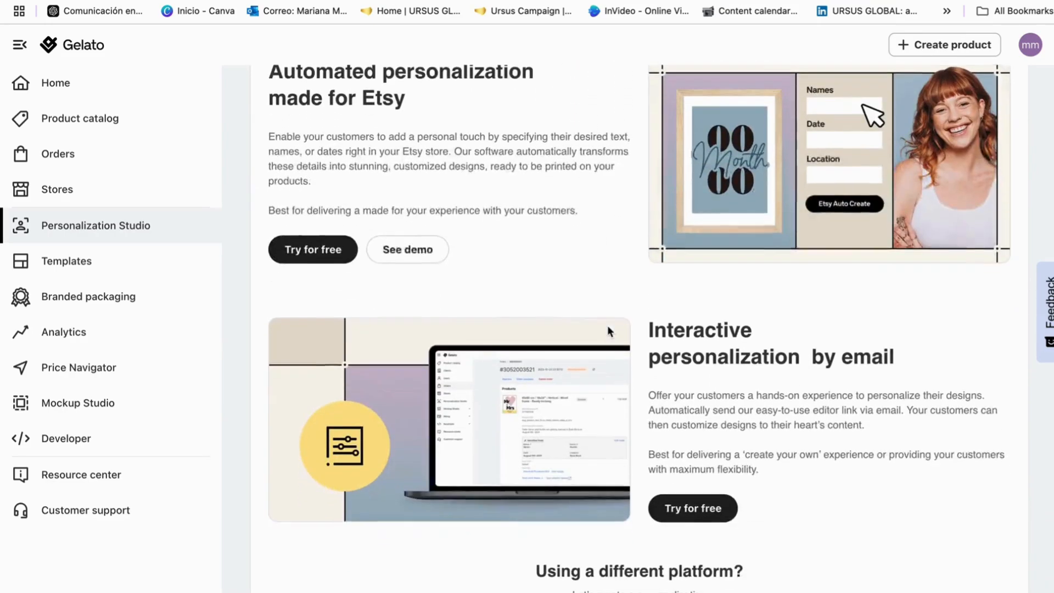
pyautogui.scroll(-13, 607, 328)
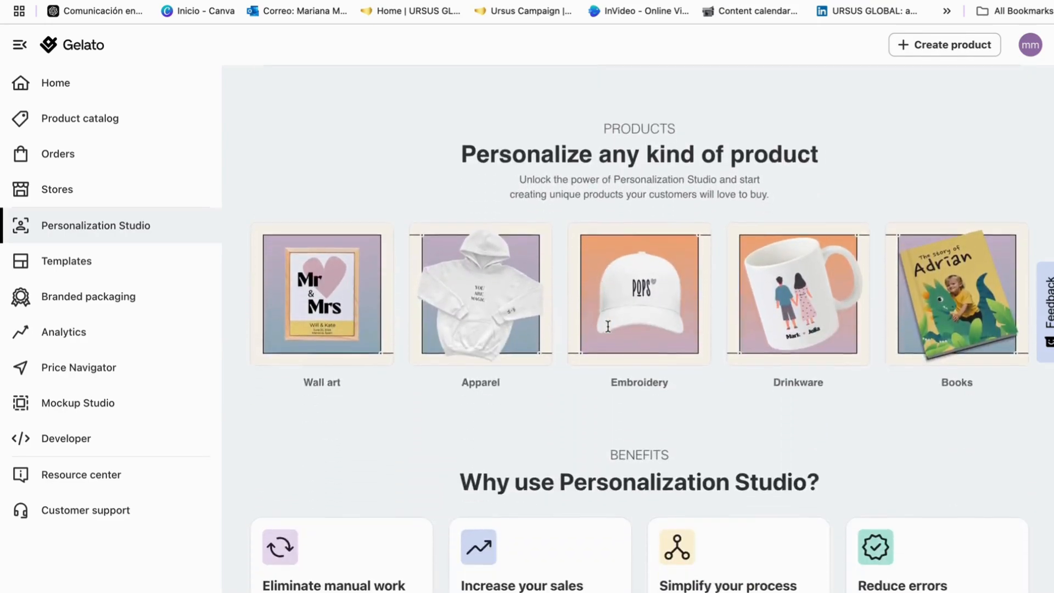
pyautogui.scroll(-6, 708, 311)
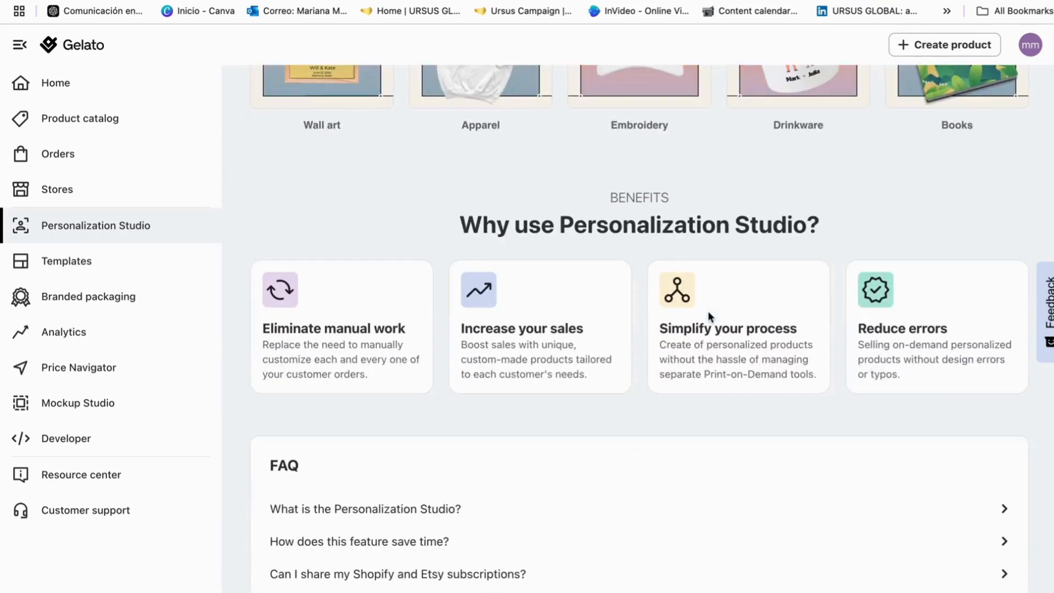
pyautogui.scroll(20, 707, 309)
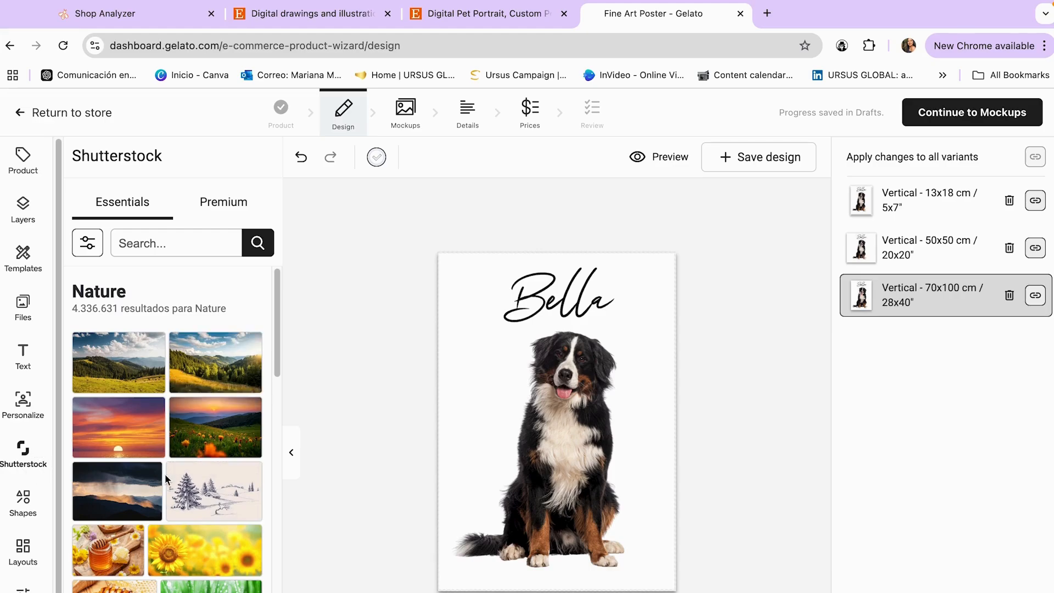
# Browse the Shutterstock nature images and look at the Etsy pet portrait listing's designs again for comparison
pyautogui.scroll(-3, 164, 473)
pyautogui.scroll(-5, 165, 474)
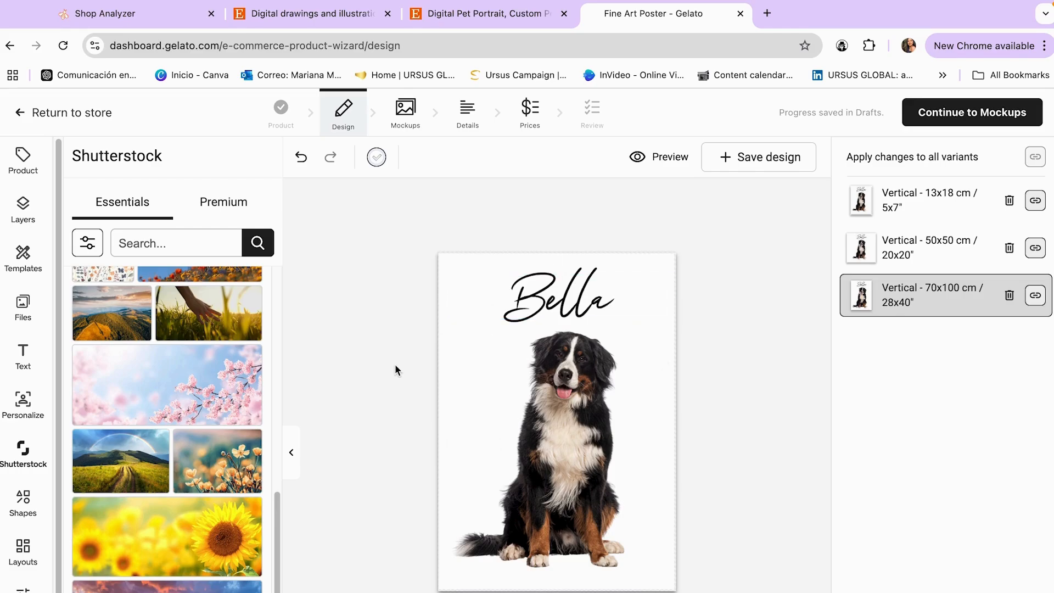
pyautogui.click(478, 15)
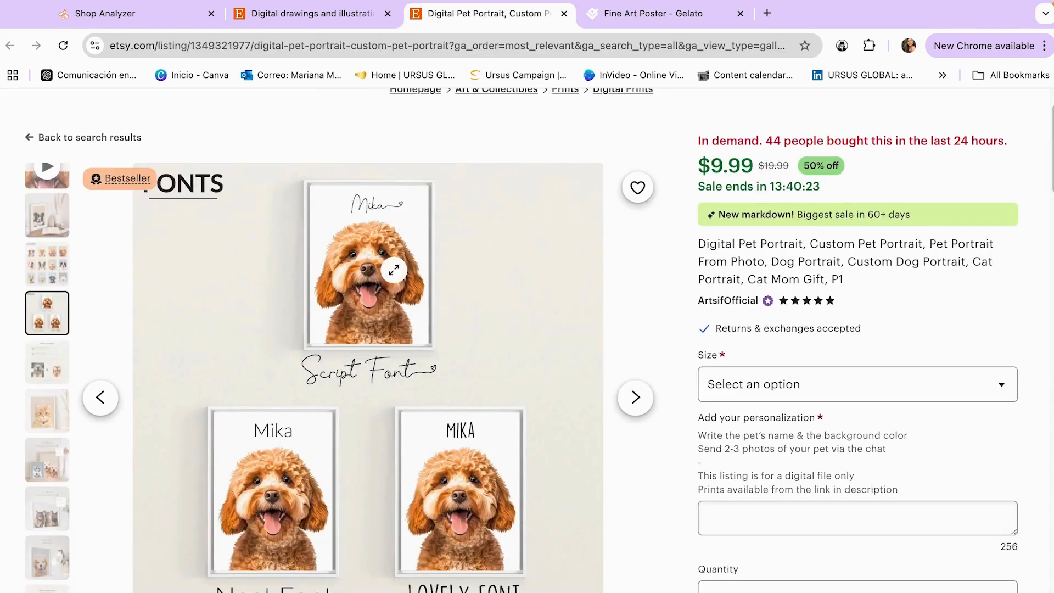
pyautogui.click(612, 15)
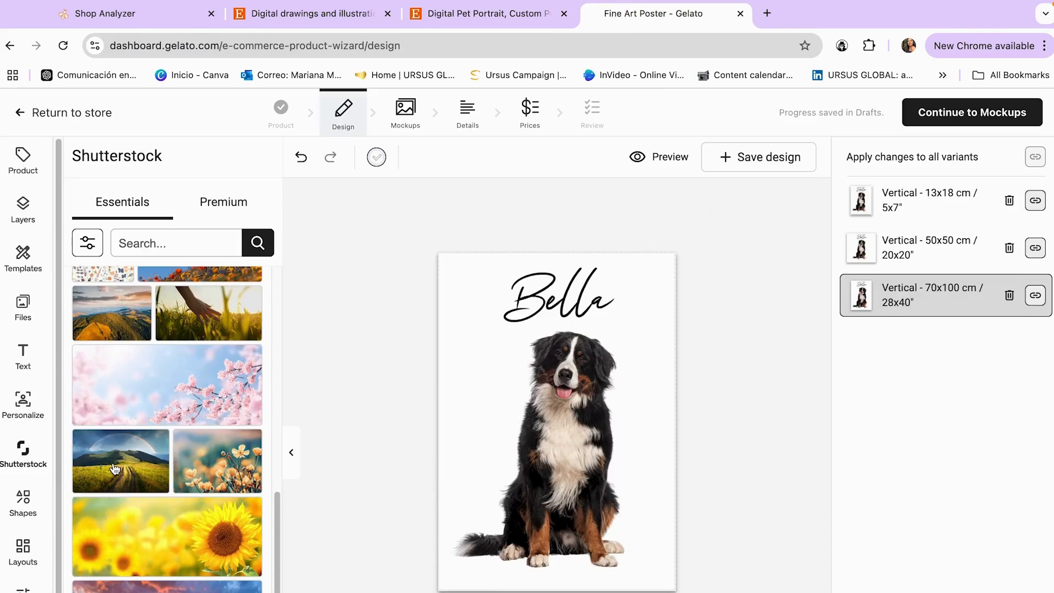
# Add an unfilled black-outlined rectangle and stretch it into a frame around the Bella text and the dog, just inside the poster's edges
pyautogui.click(24, 503)
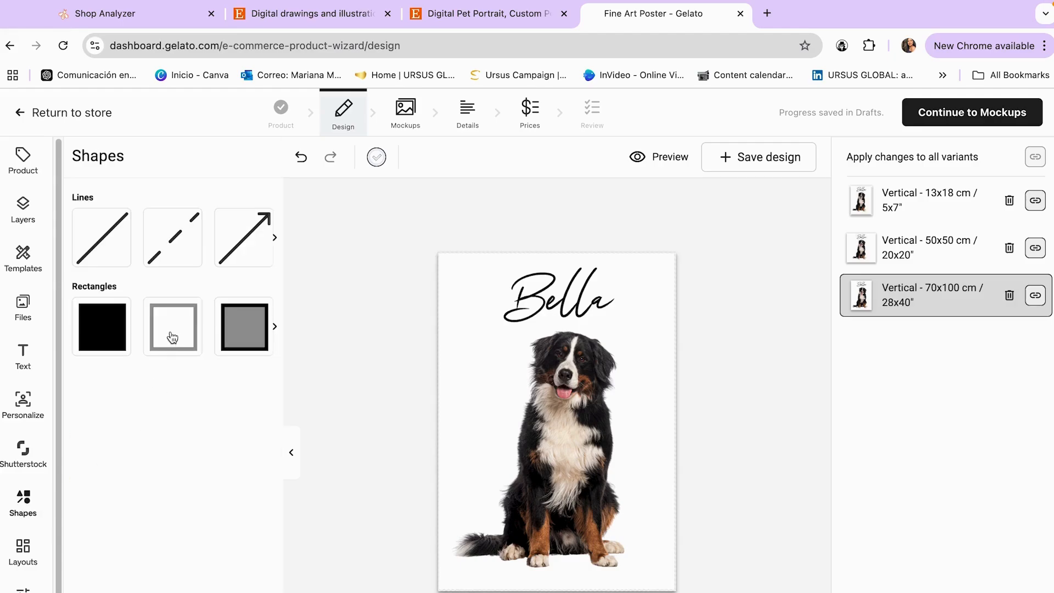
pyautogui.moveTo(171, 331); pyautogui.dragTo(498, 337)
pyautogui.click(181, 335)
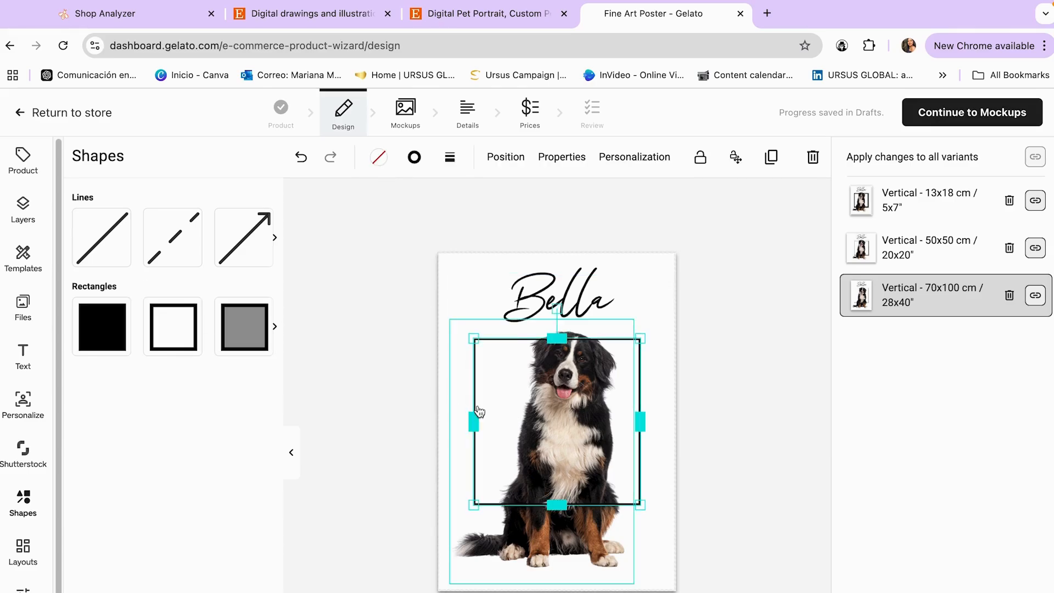
pyautogui.moveTo(514, 403); pyautogui.dragTo(494, 330)
pyautogui.moveTo(530, 437); pyautogui.dragTo(531, 583)
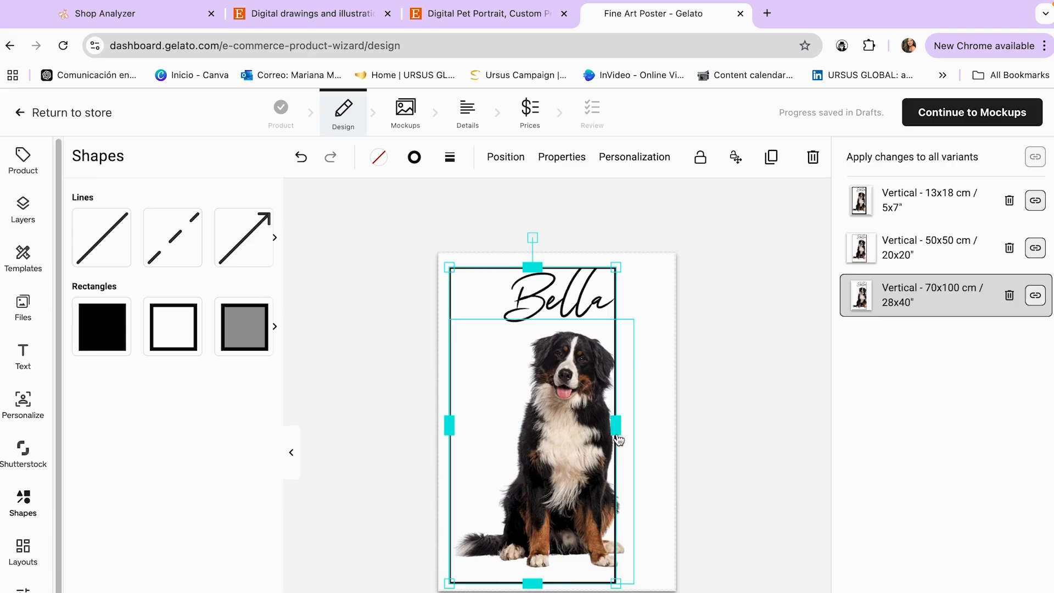
pyautogui.moveTo(619, 439); pyautogui.dragTo(666, 426)
pyautogui.click(733, 384)
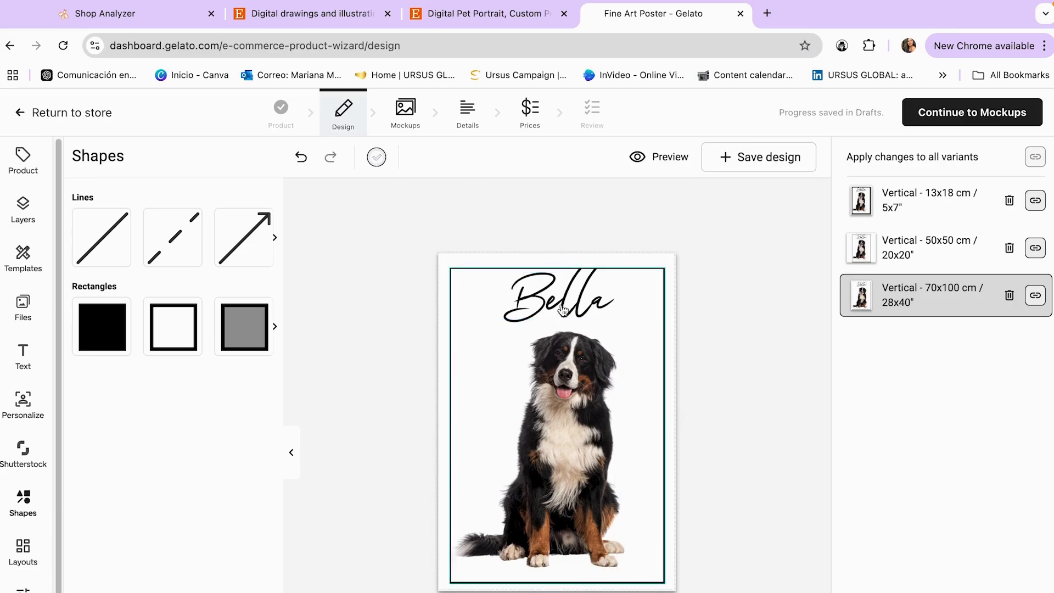
# Lower the Bella text slightly and raise the frame's upper edge so that the name fits fully inside the outline
pyautogui.click(553, 295)
pyautogui.moveTo(561, 272)
pyautogui.mouseDown()
pyautogui.moveTo(560, 320)
pyautogui.moveTo(583, 298)
pyautogui.moveTo(556, 265)
pyautogui.mouseUp()
pyautogui.click(456, 405)
pyautogui.click(715, 314)
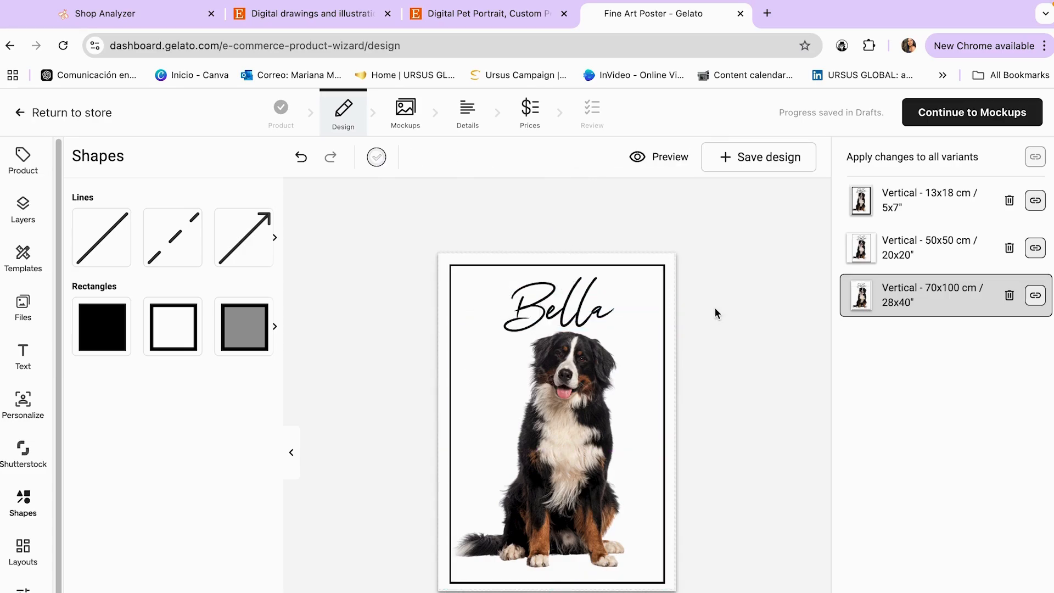
pyautogui.click(583, 581)
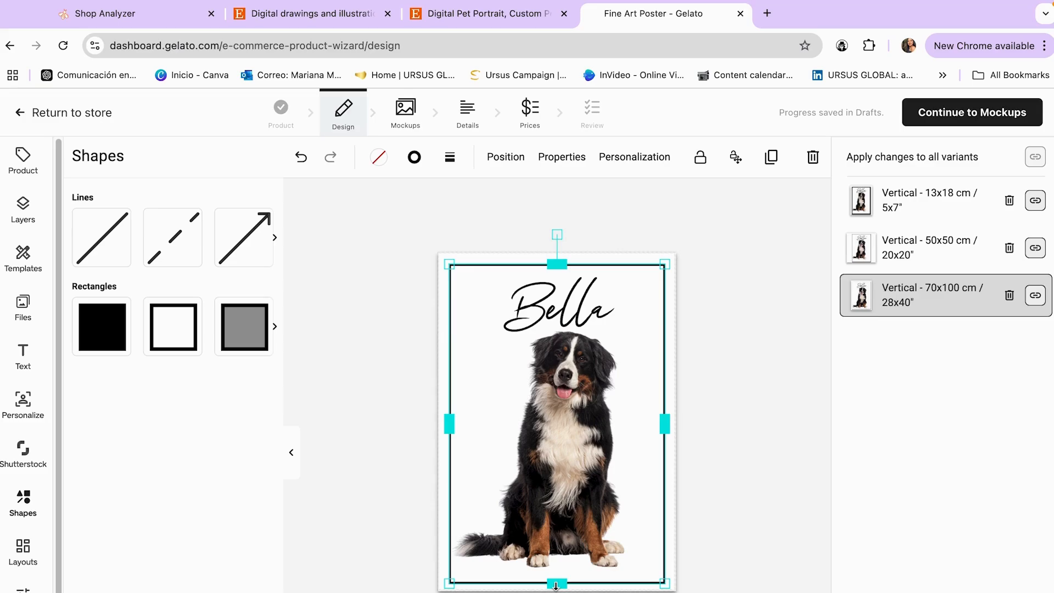
pyautogui.moveTo(556, 583); pyautogui.dragTo(556, 582)
pyautogui.click(749, 455)
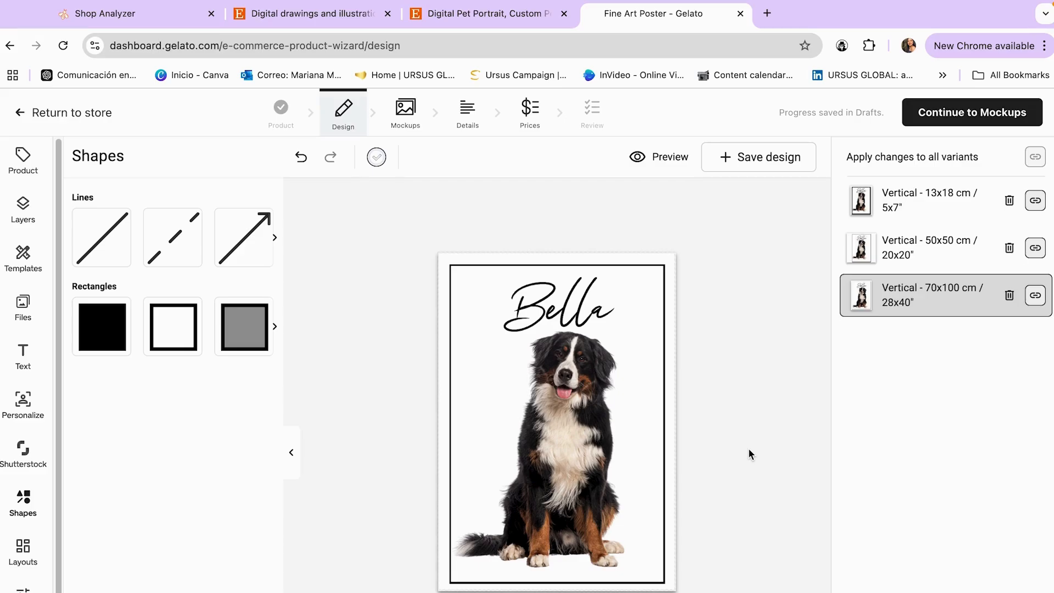
pyautogui.click(589, 427)
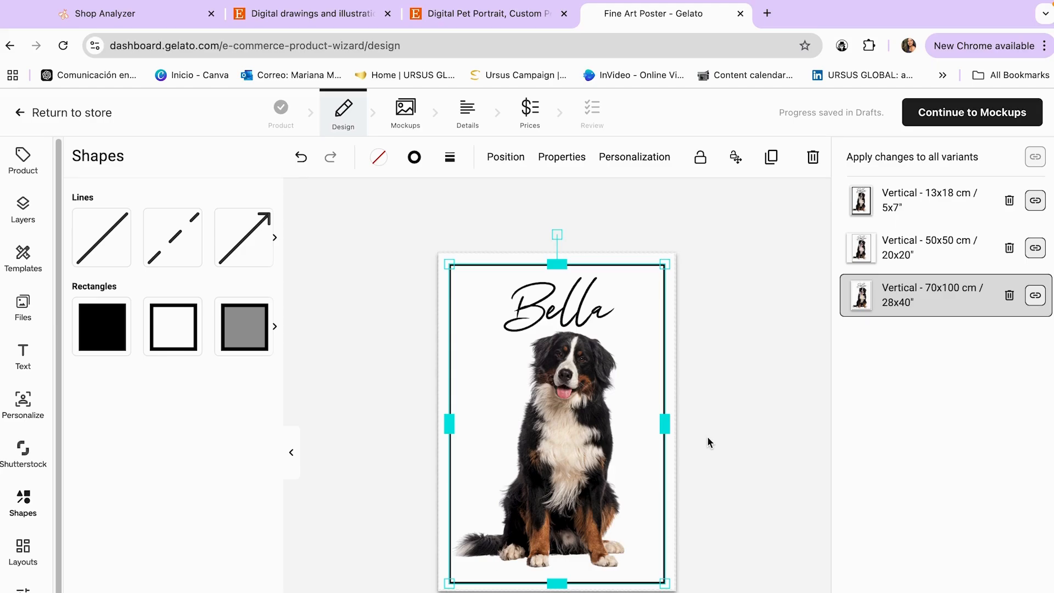
# Look through the available page layouts and the grid, guides and bleeds settings
pyautogui.click(22, 549)
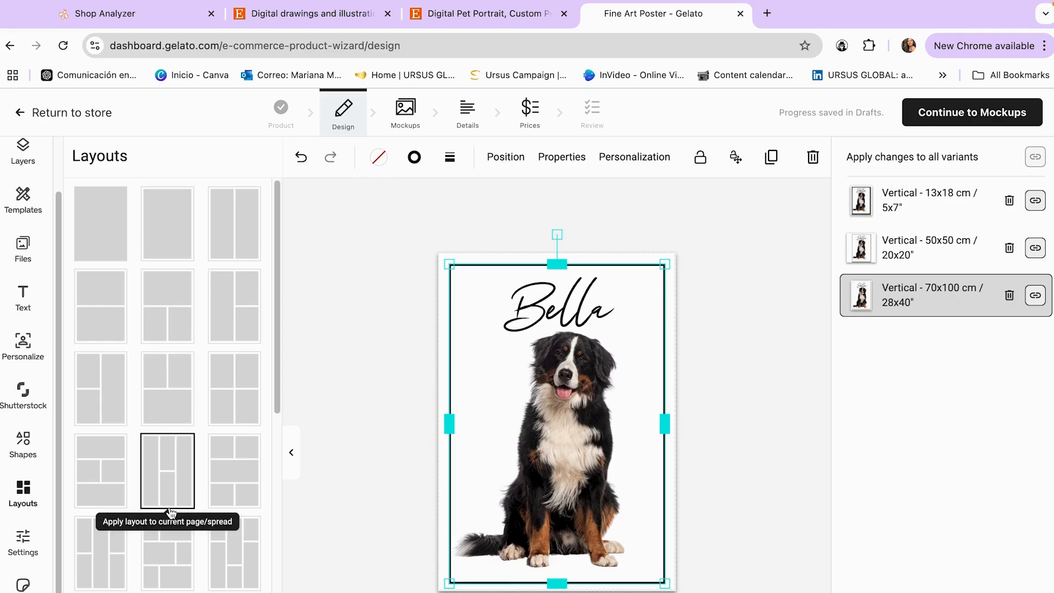
pyautogui.scroll(-3, 168, 494)
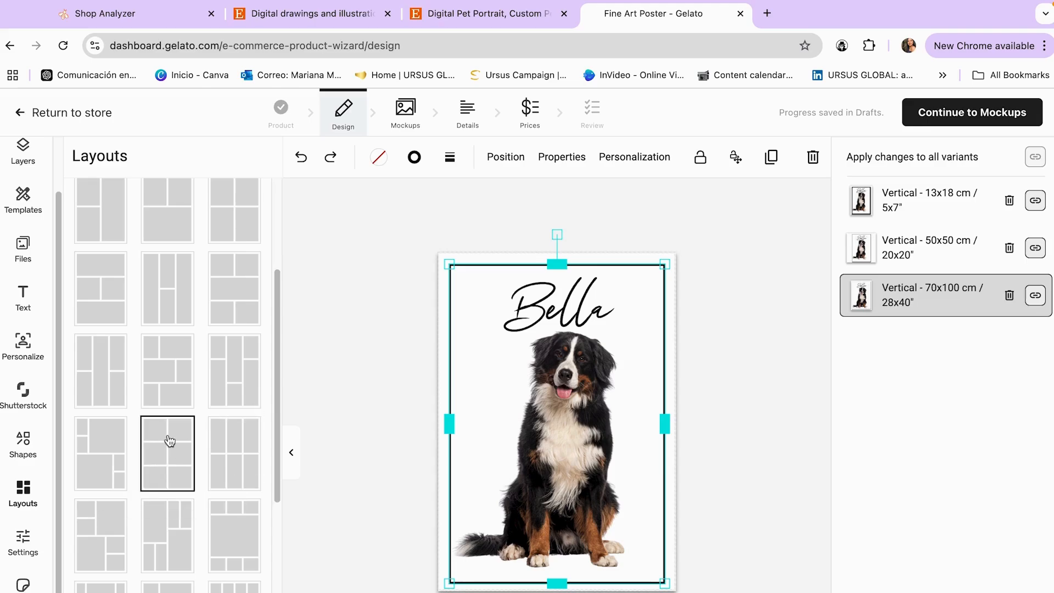
pyautogui.click(23, 543)
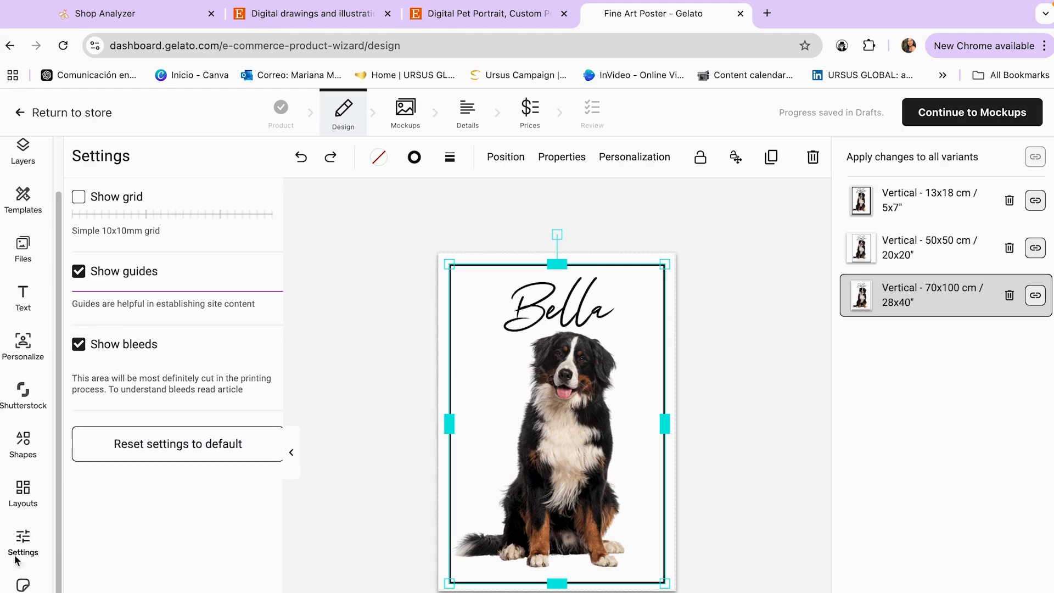
# Add the black paw print from the Cats and Dogs graphics, shrink it and place it just left of the dog's head
pyautogui.click(13, 586)
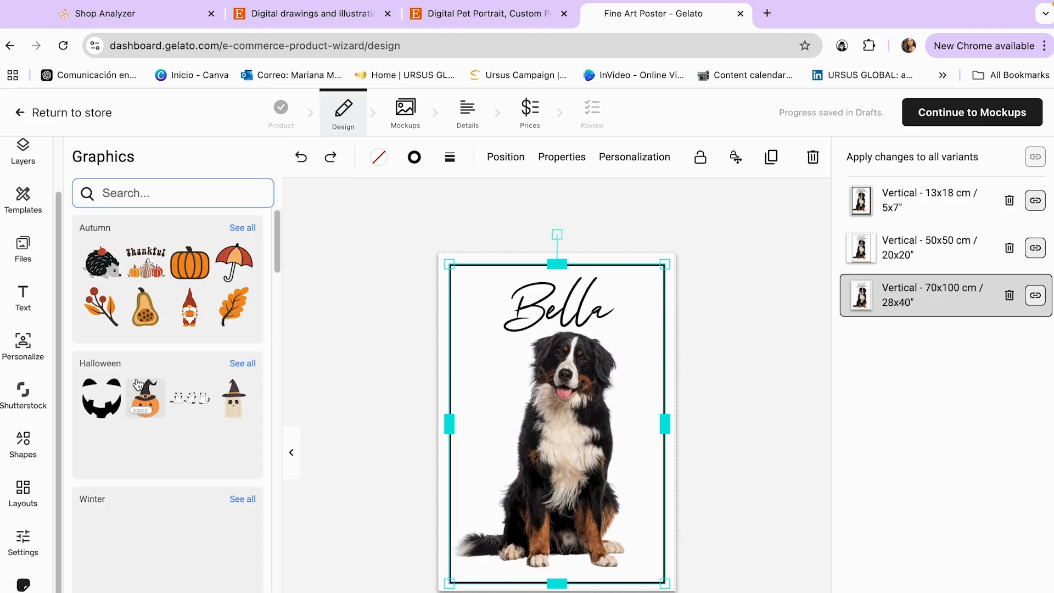
pyautogui.scroll(-2, 159, 473)
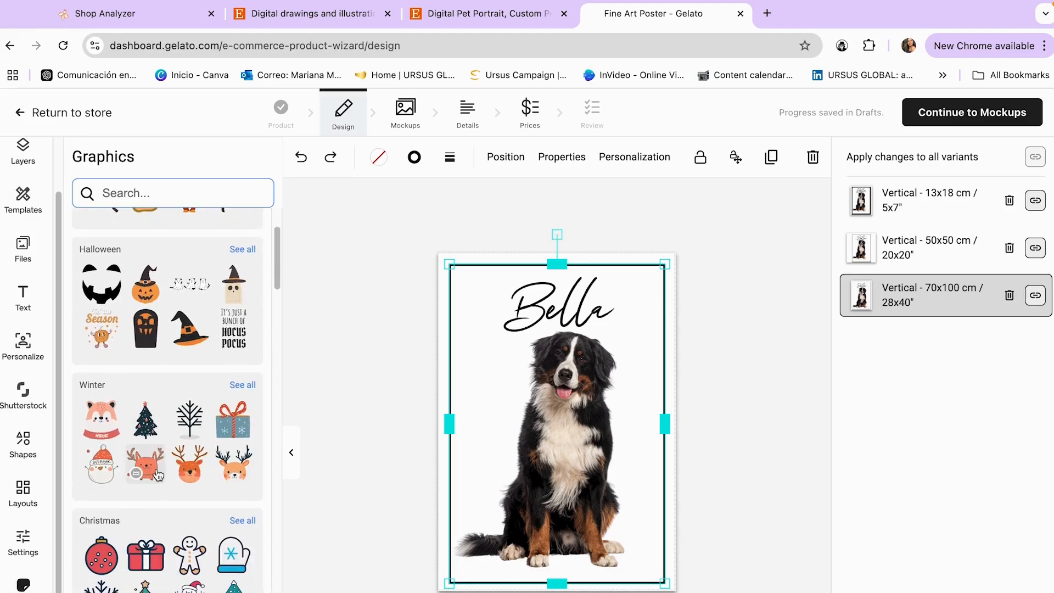
pyautogui.scroll(-7, 158, 475)
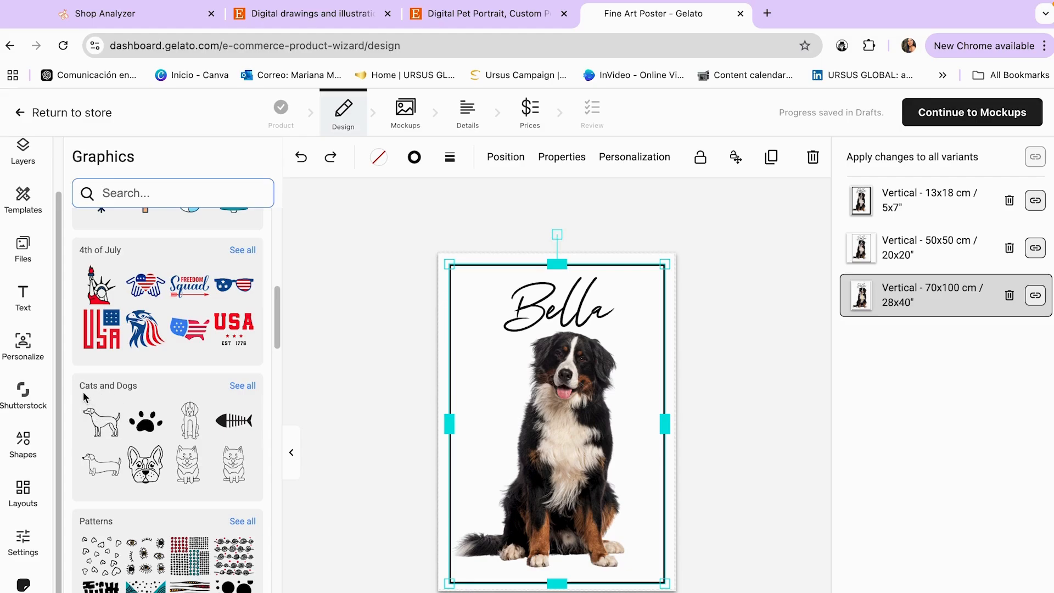
pyautogui.click(231, 391)
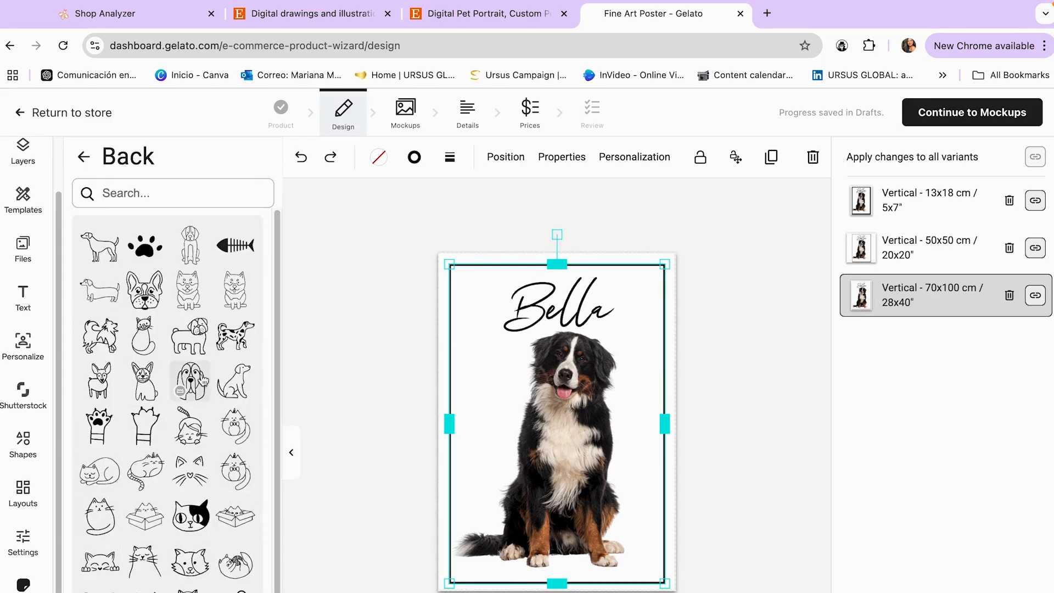
pyautogui.scroll(-1, 179, 372)
pyautogui.scroll(1, 179, 374)
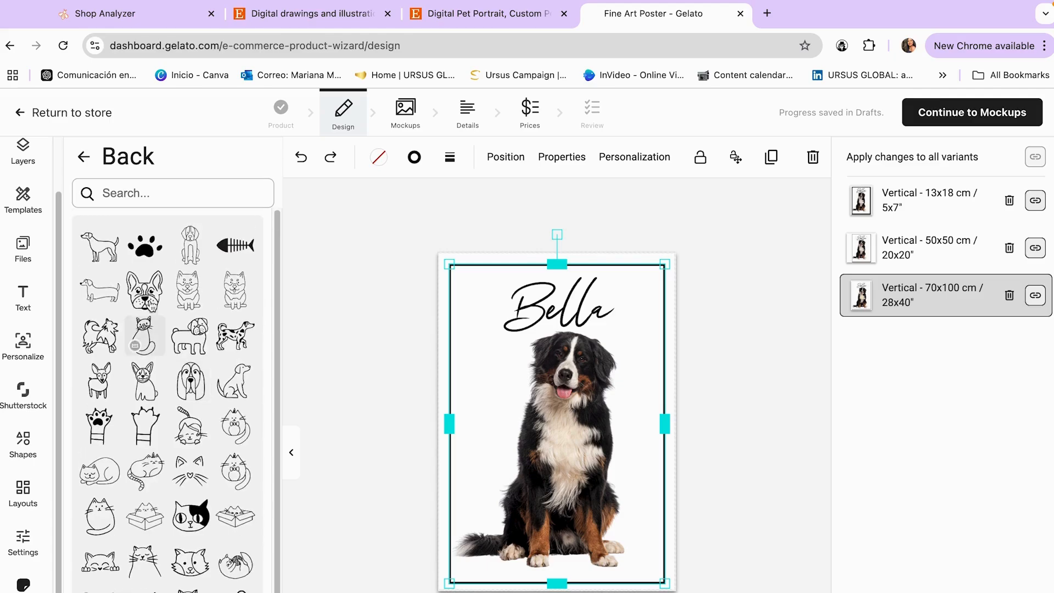
pyautogui.click(142, 251)
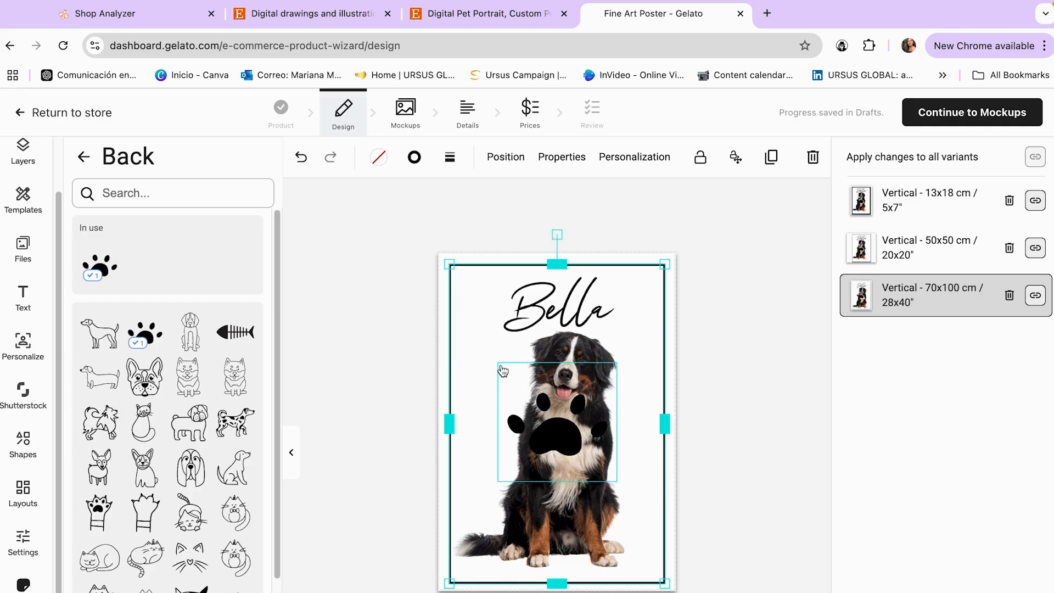
pyautogui.moveTo(502, 371); pyautogui.dragTo(512, 427)
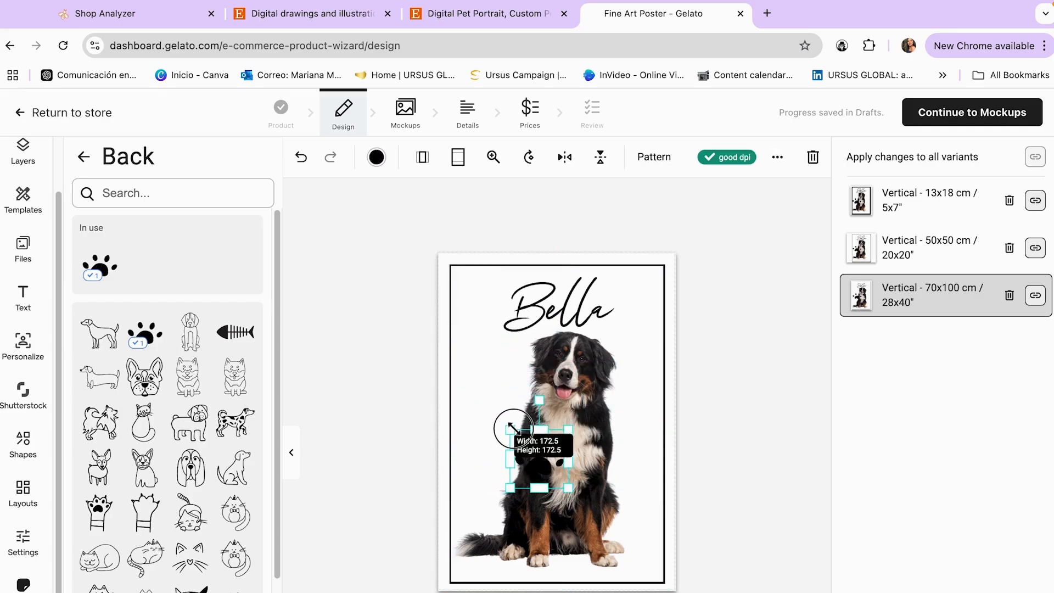
pyautogui.moveTo(540, 466); pyautogui.dragTo(495, 383)
pyautogui.click(795, 362)
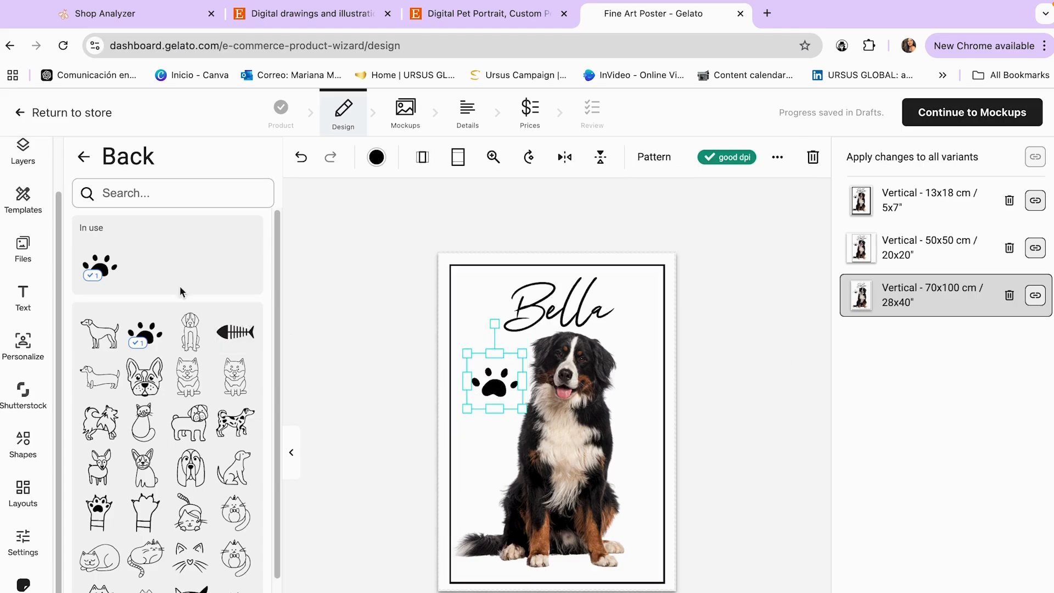
pyautogui.click(305, 378)
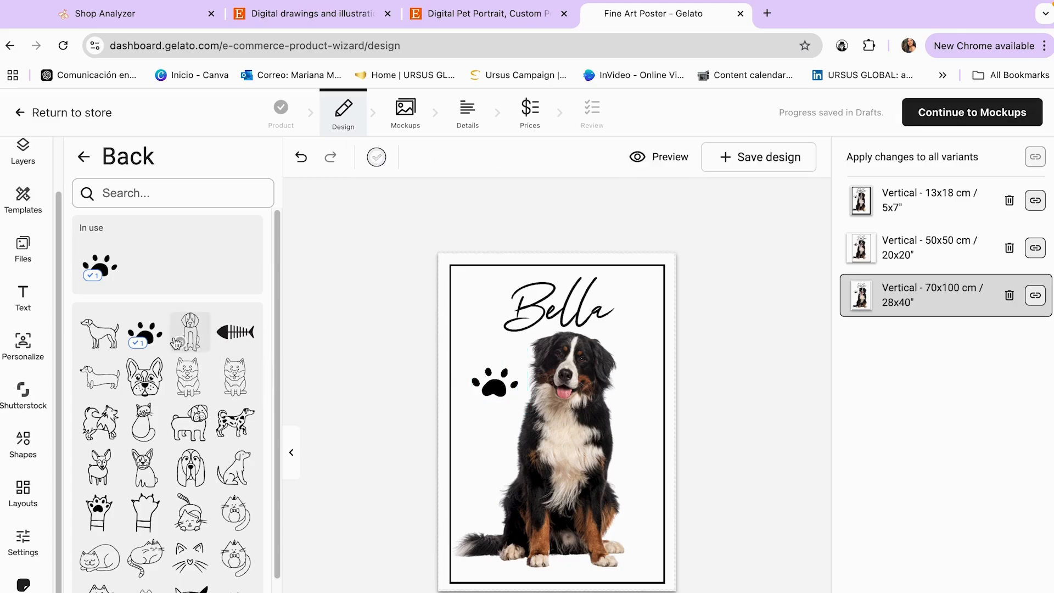
# Add a second paw print, shrink it and place it right of the dog's head, and shift the dog slightly up and left
pyautogui.click(145, 332)
pyautogui.click(471, 457)
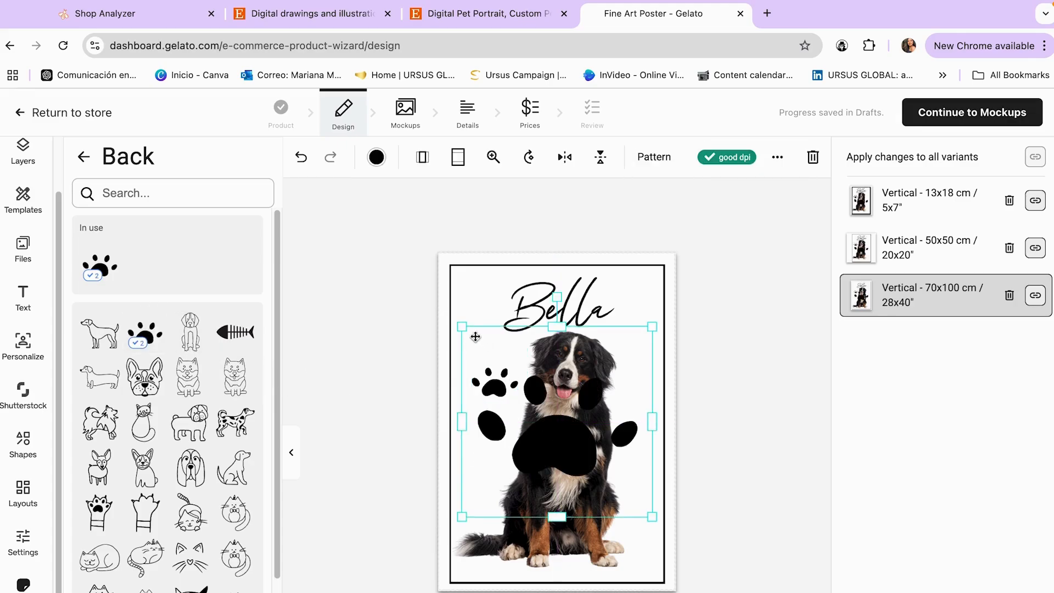
pyautogui.moveTo(463, 328); pyautogui.dragTo(630, 345)
pyautogui.click(699, 361)
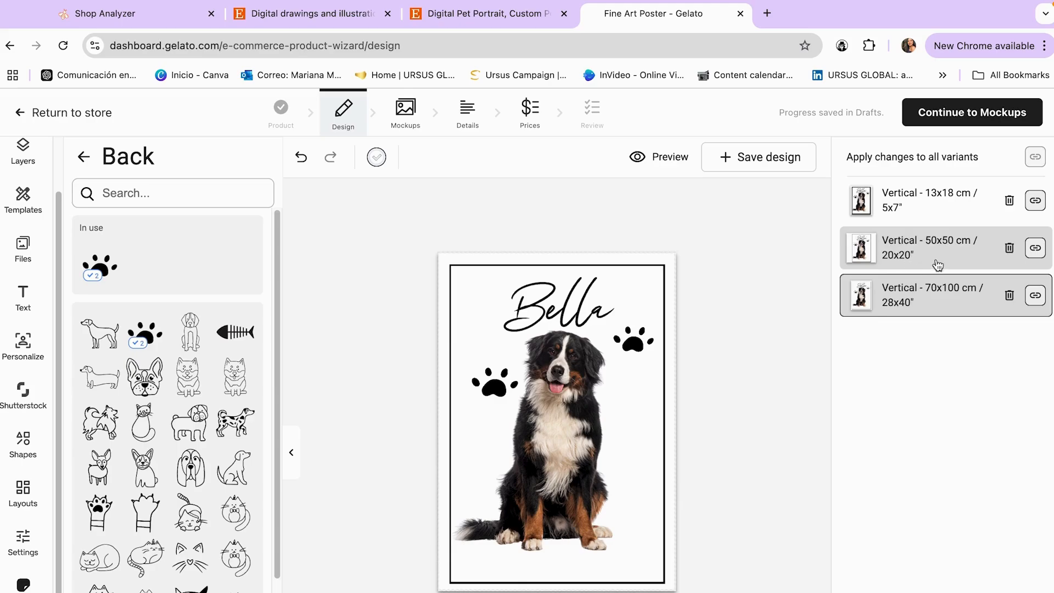
# Open the 50x50 cm / 20x20" variant and delete the rectangular frame from the design
pyautogui.click(884, 257)
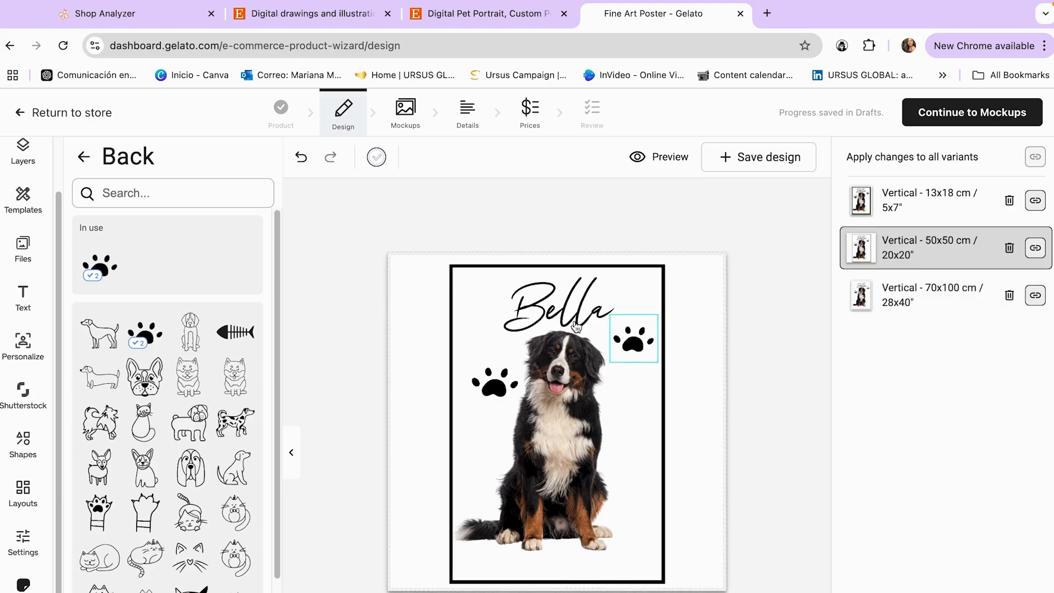
pyautogui.click(638, 383)
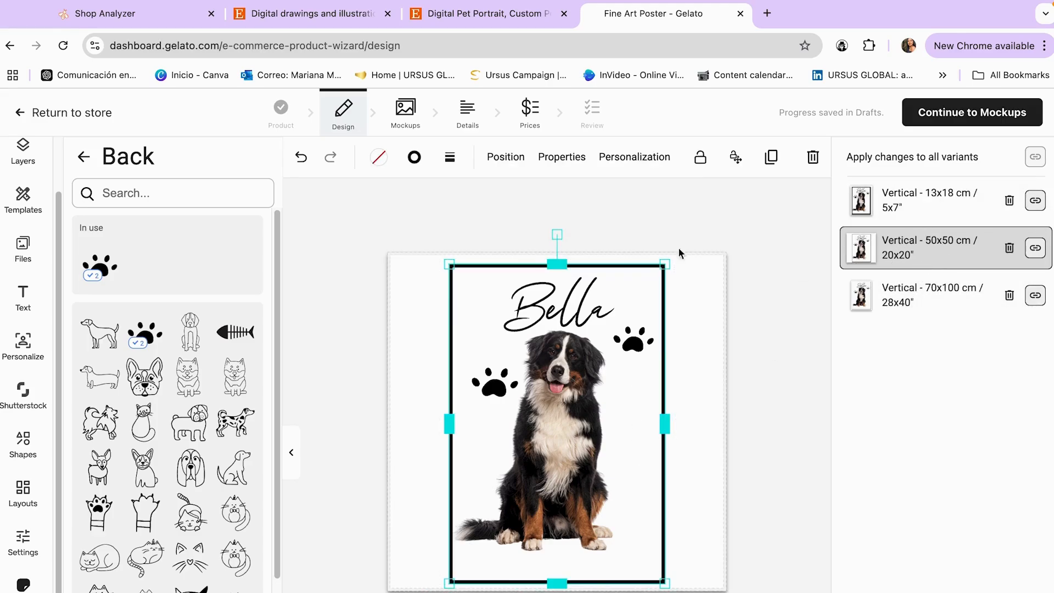
pyautogui.press('Delete')
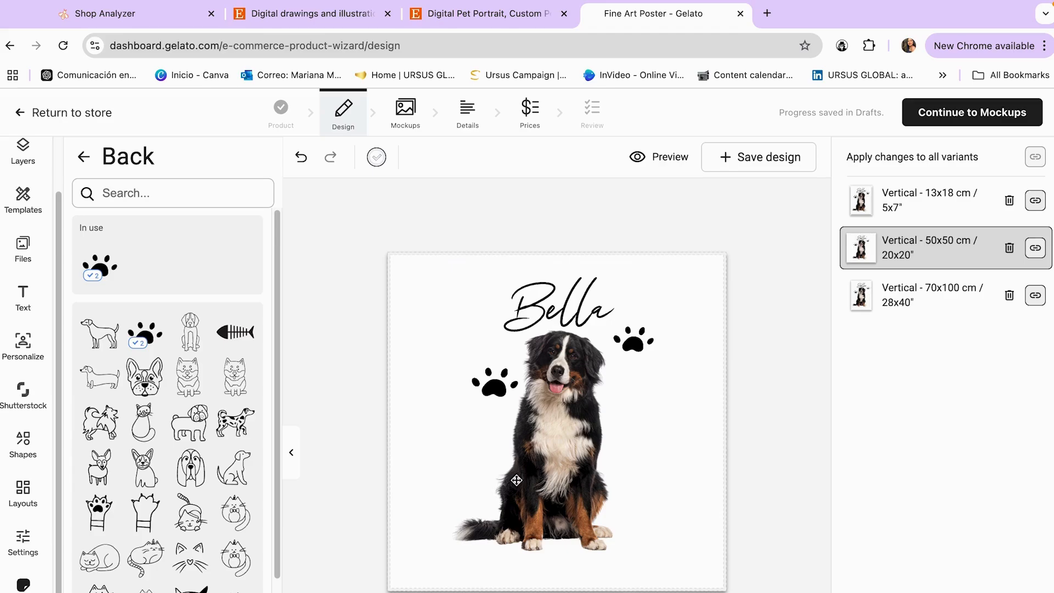
# Check the frameless design on the 13x18 cm, 50x50 cm and 70x100 cm variants
pyautogui.click(898, 297)
pyautogui.click(904, 212)
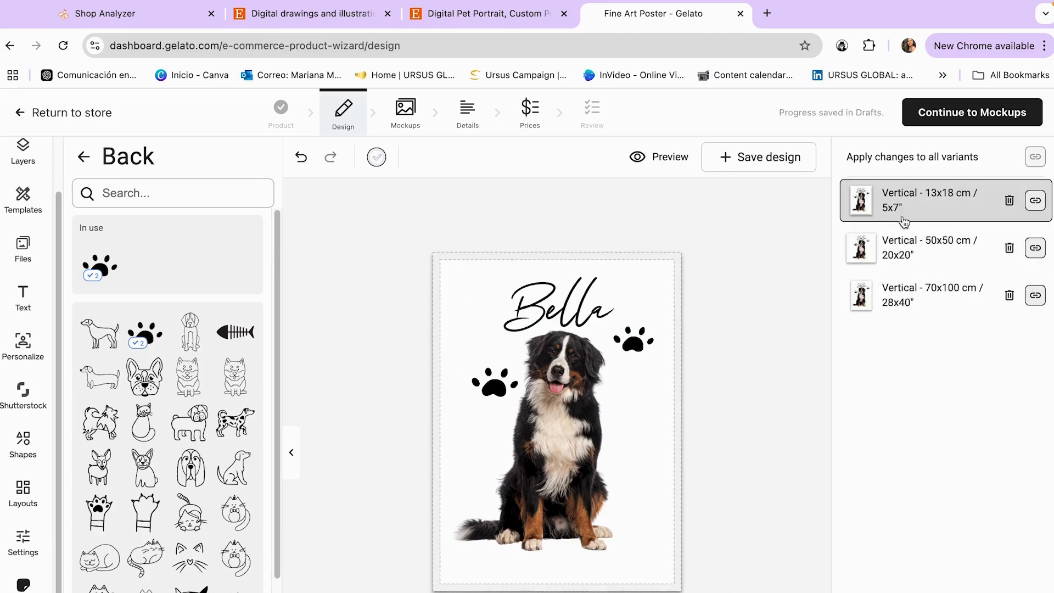
pyautogui.click(904, 254)
pyautogui.click(912, 300)
pyautogui.click(899, 212)
pyautogui.click(906, 244)
pyautogui.click(917, 288)
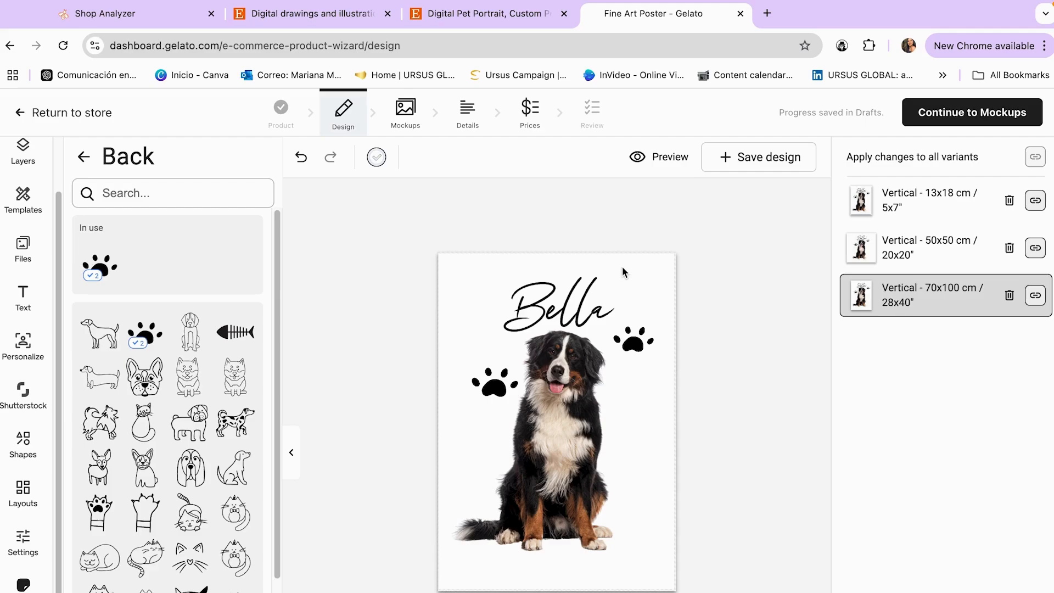
# Preview the 70x100 cm poster in the different room scenes, and close the preview
pyautogui.click(656, 155)
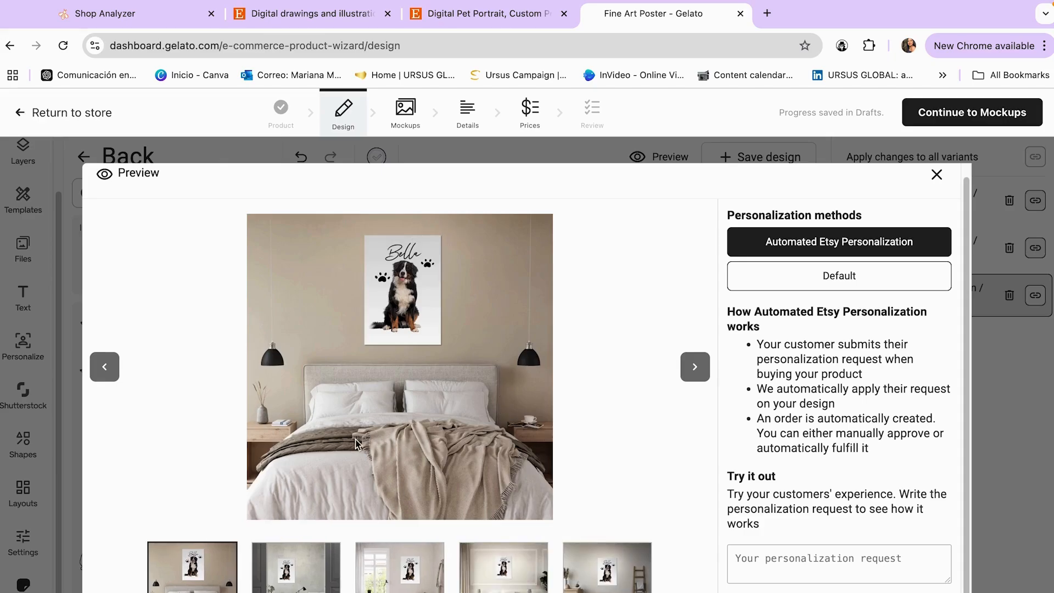
pyautogui.click(288, 588)
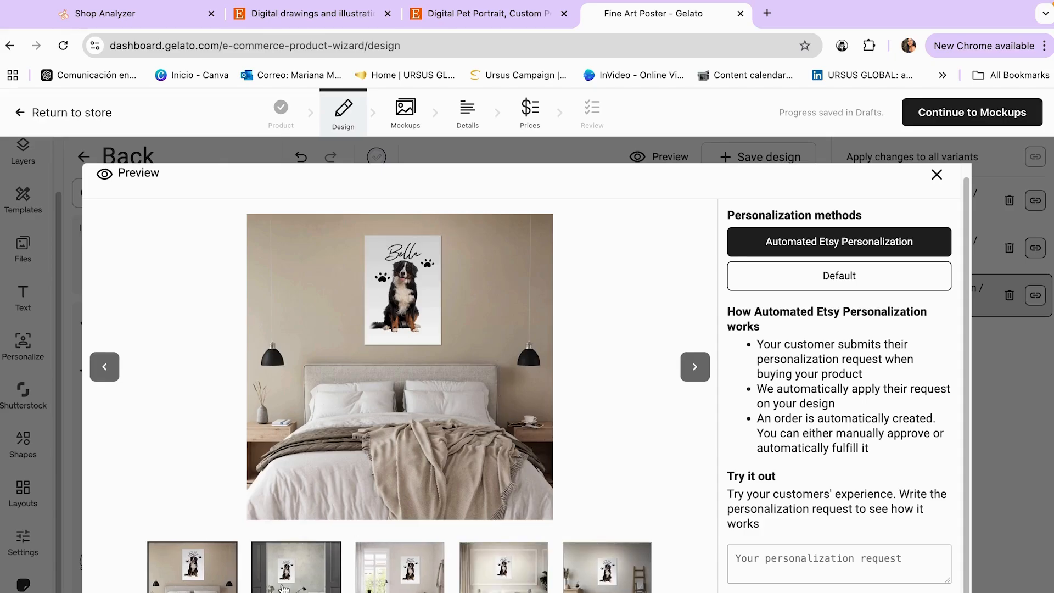
pyautogui.click(395, 587)
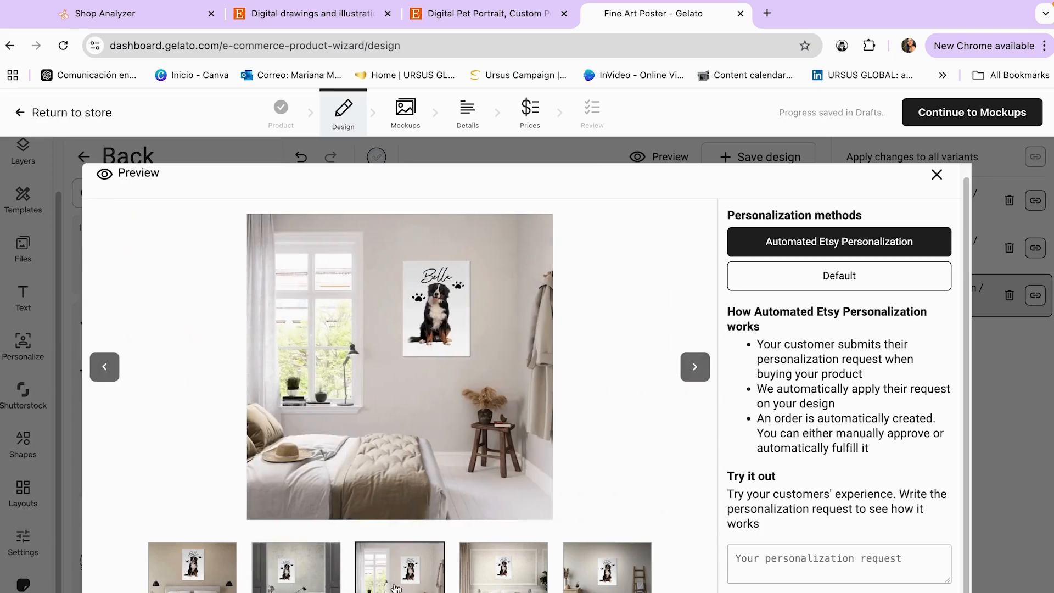
pyautogui.click(504, 576)
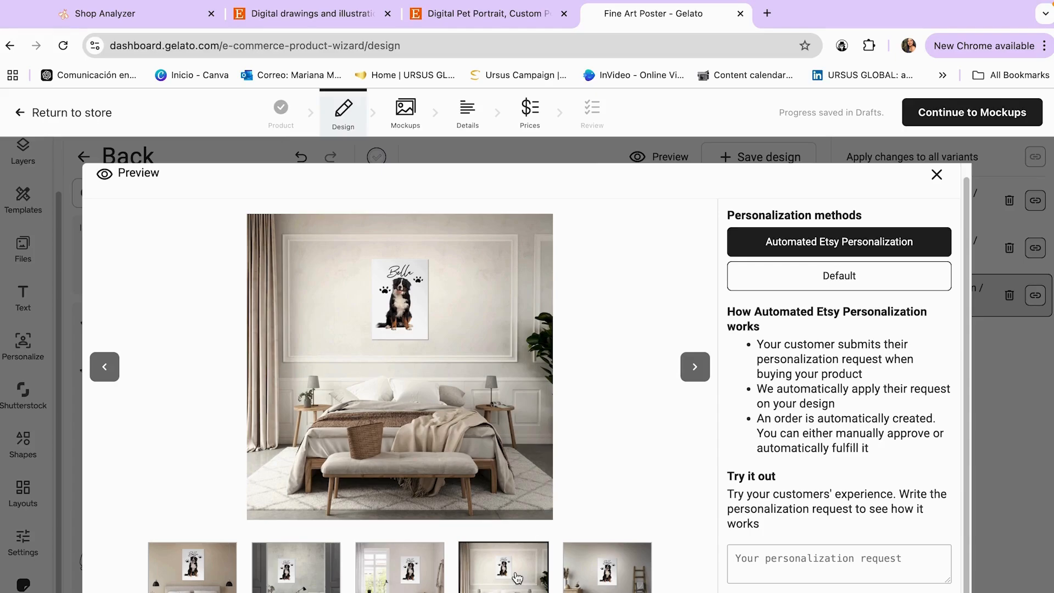
pyautogui.click(613, 588)
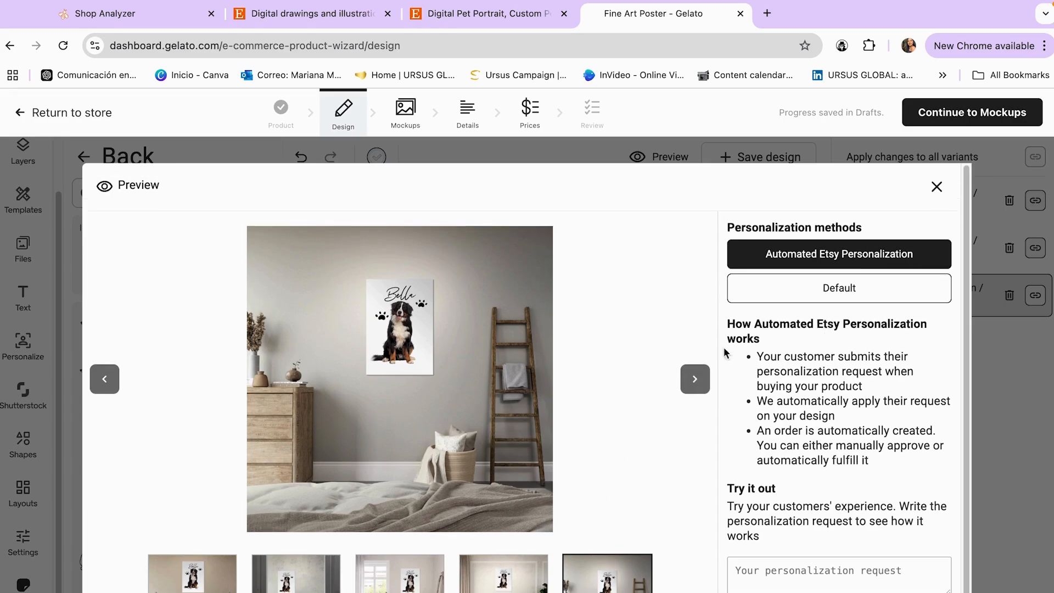
pyautogui.click(937, 176)
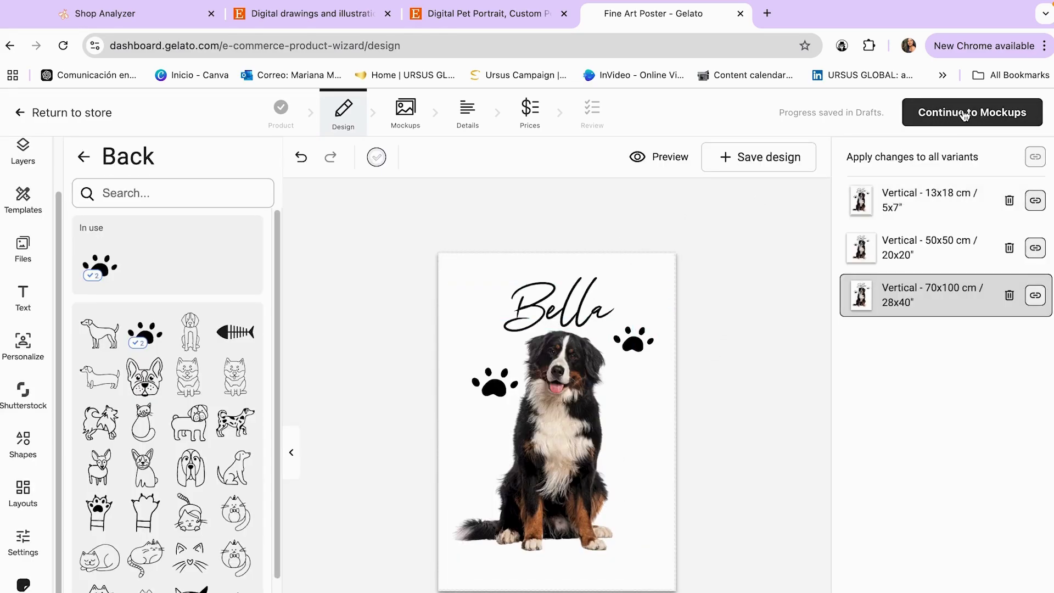
# Continue from the poster design to the mockup selection and expand the full list of available mockups
pyautogui.click(980, 117)
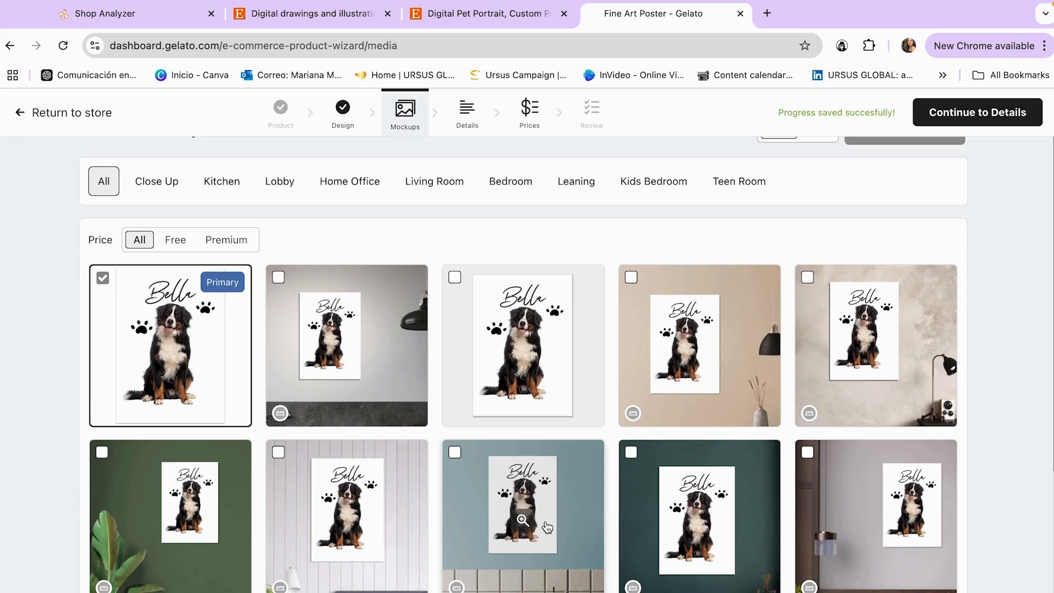
pyautogui.click(223, 189)
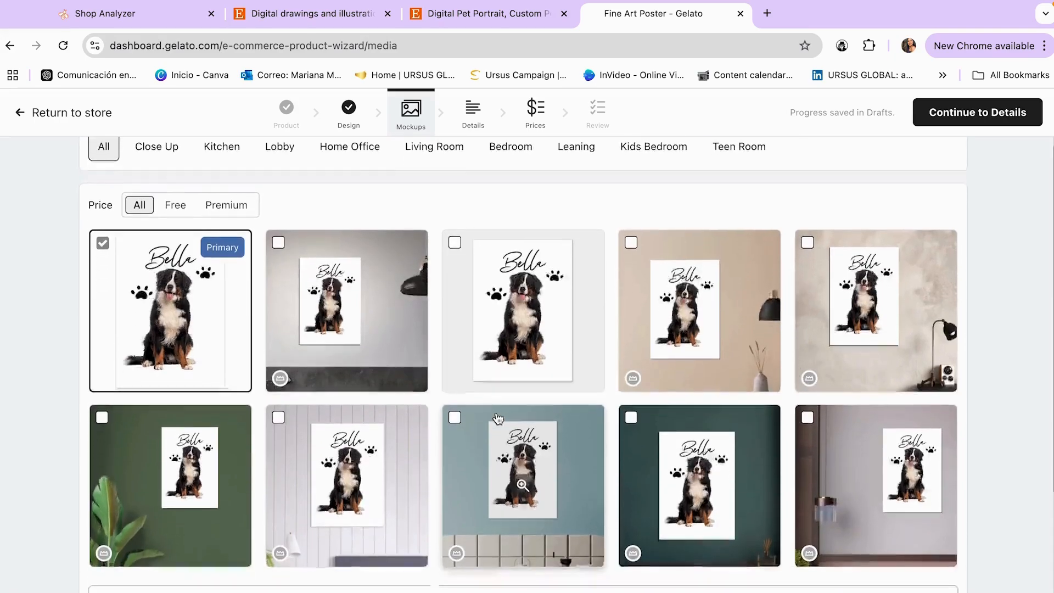
pyautogui.scroll(-2, 498, 419)
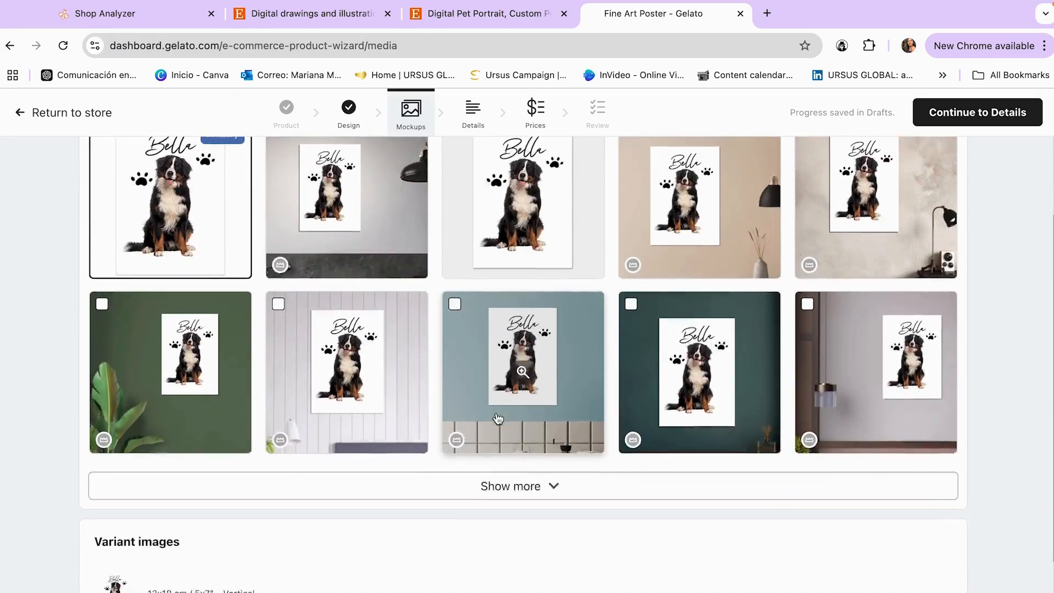
pyautogui.scroll(3, 498, 419)
pyautogui.scroll(-1, 498, 419)
pyautogui.scroll(-2, 498, 419)
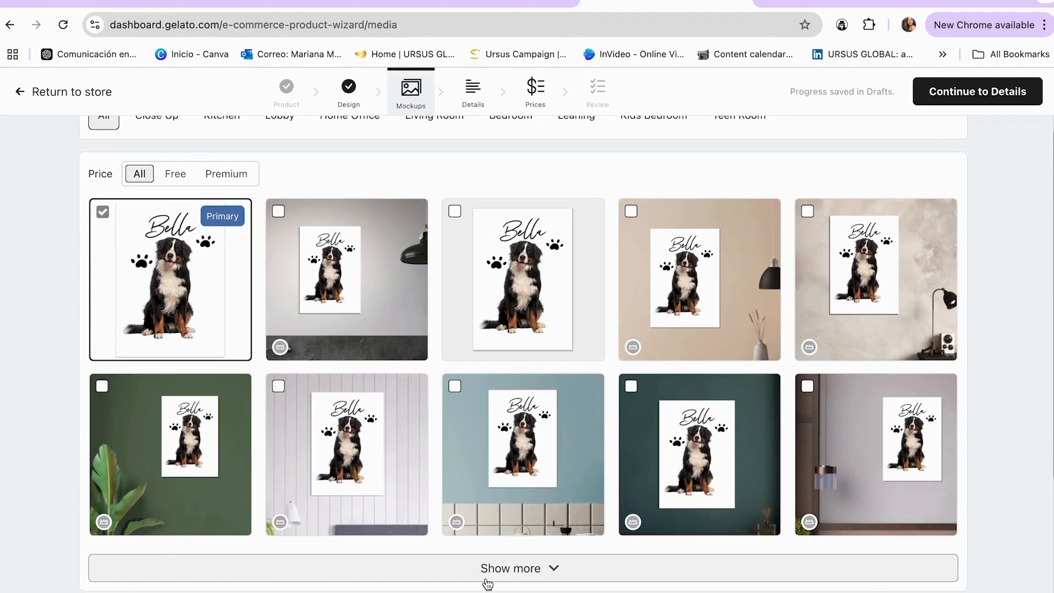
pyautogui.click(508, 590)
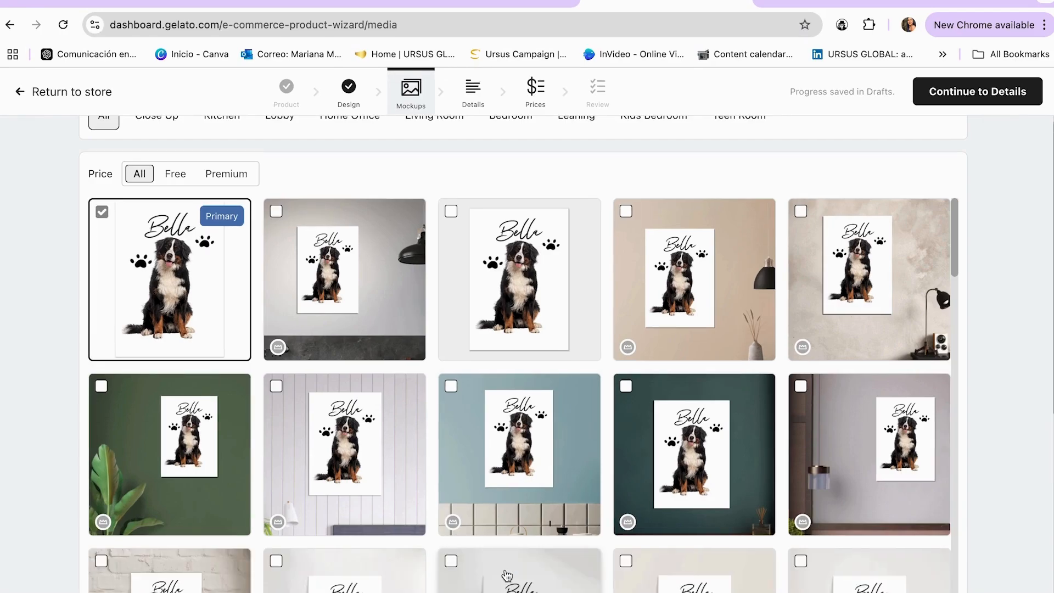
# Make the poster mockup on the plain grey background the primary image and deselect the white-background one
pyautogui.scroll(-2, 507, 573)
pyautogui.scroll(-6, 506, 575)
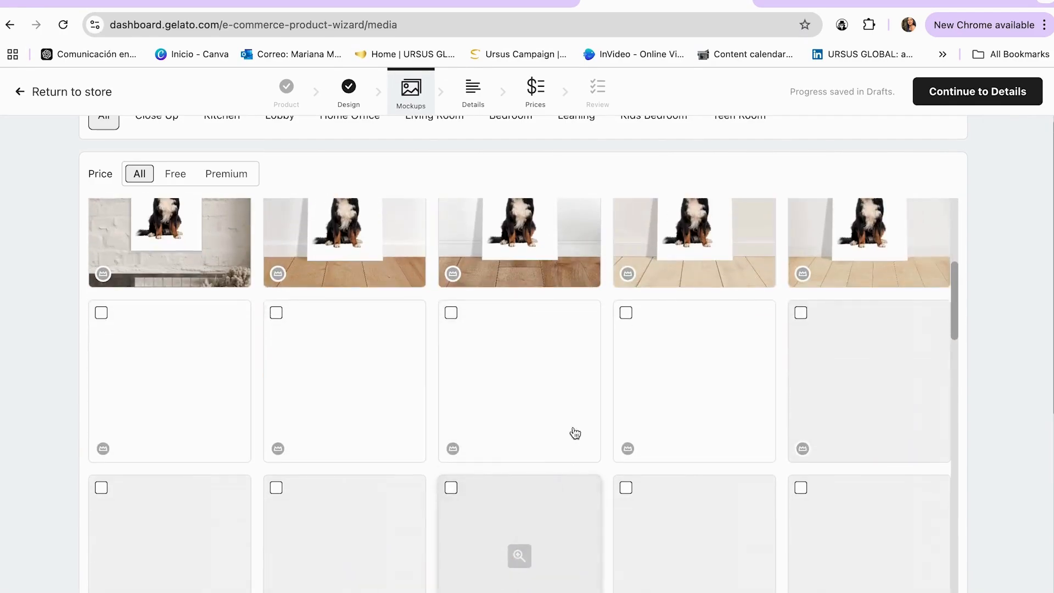
pyautogui.scroll(-8, 577, 507)
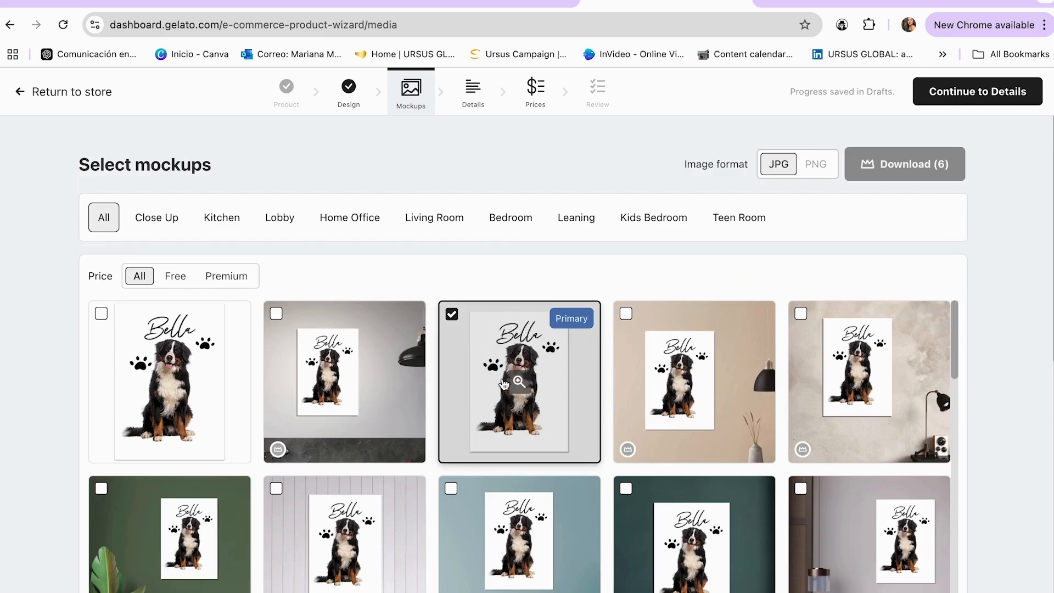
pyautogui.scroll(-1, 518, 400)
pyautogui.scroll(1, 518, 400)
# Add more room mockups to the selection, including the living room with the armchair, the dining room and the wooden desk scene
pyautogui.scroll(-8, 519, 400)
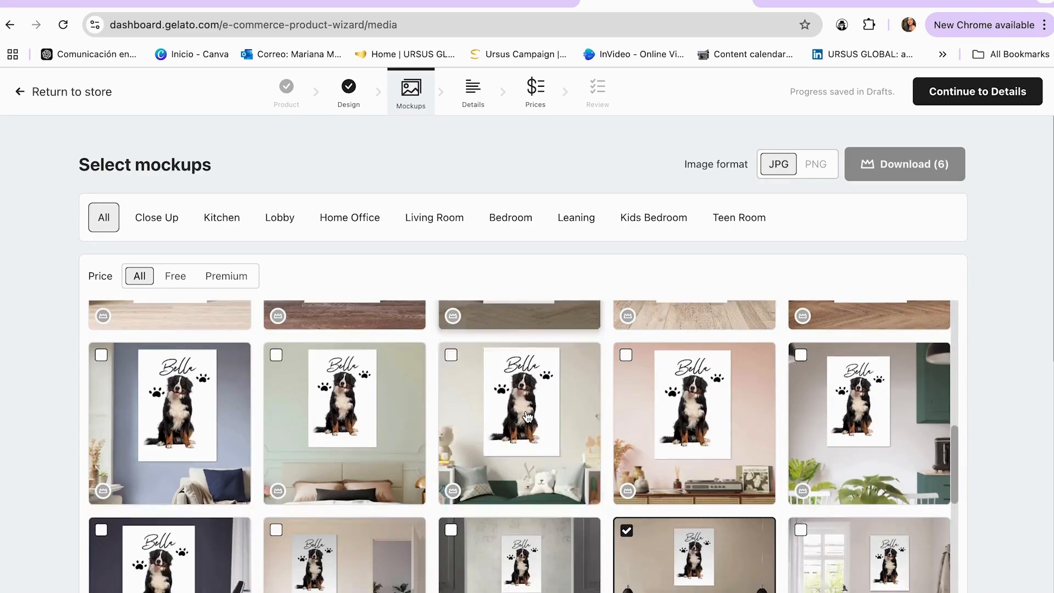
pyautogui.scroll(-2, 527, 417)
pyautogui.scroll(3, 354, 408)
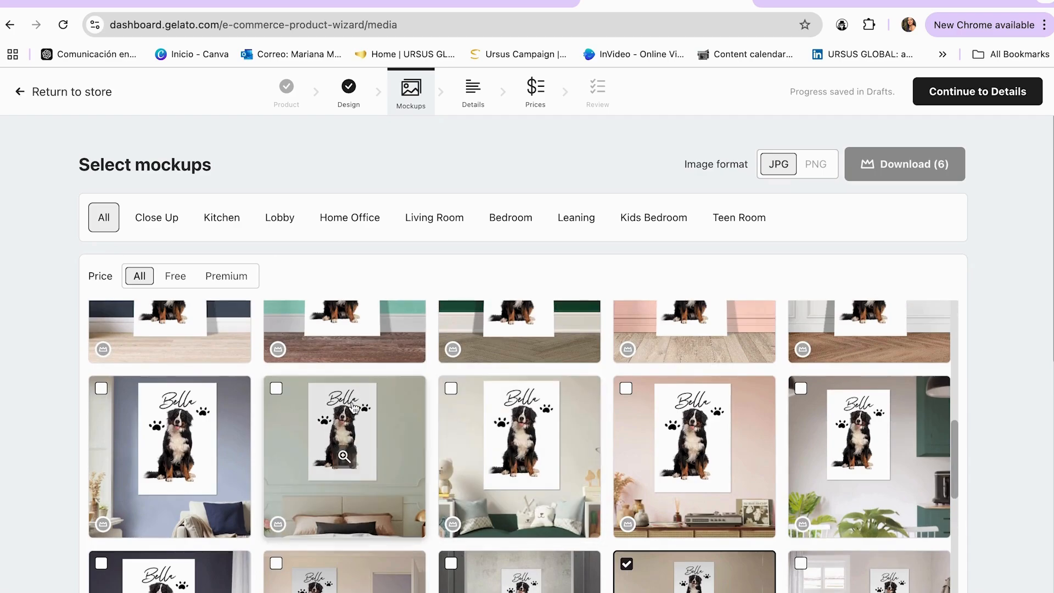
pyautogui.scroll(-2, 390, 453)
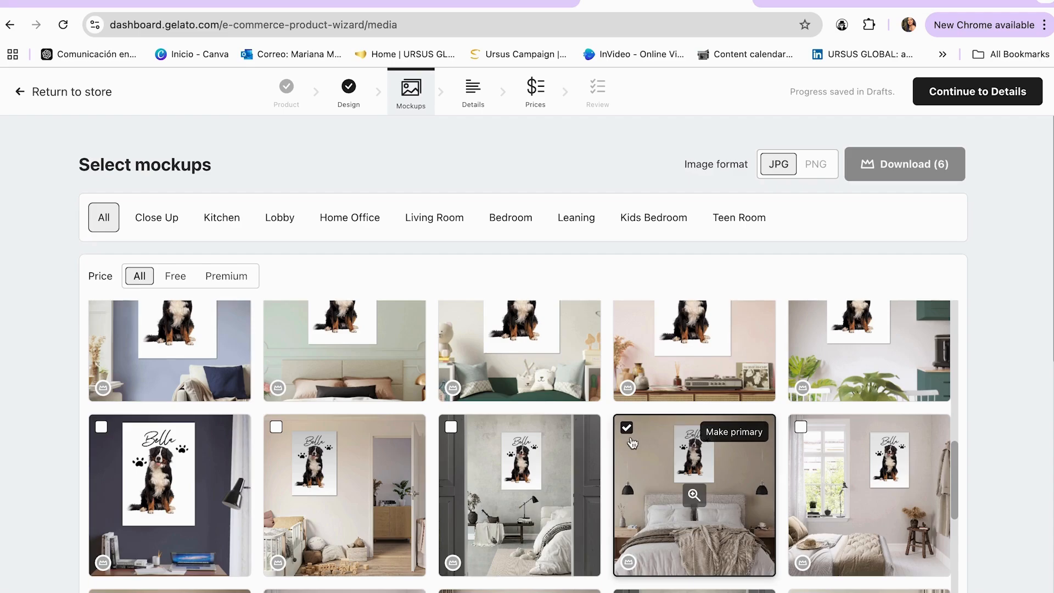
pyautogui.scroll(-5, 632, 442)
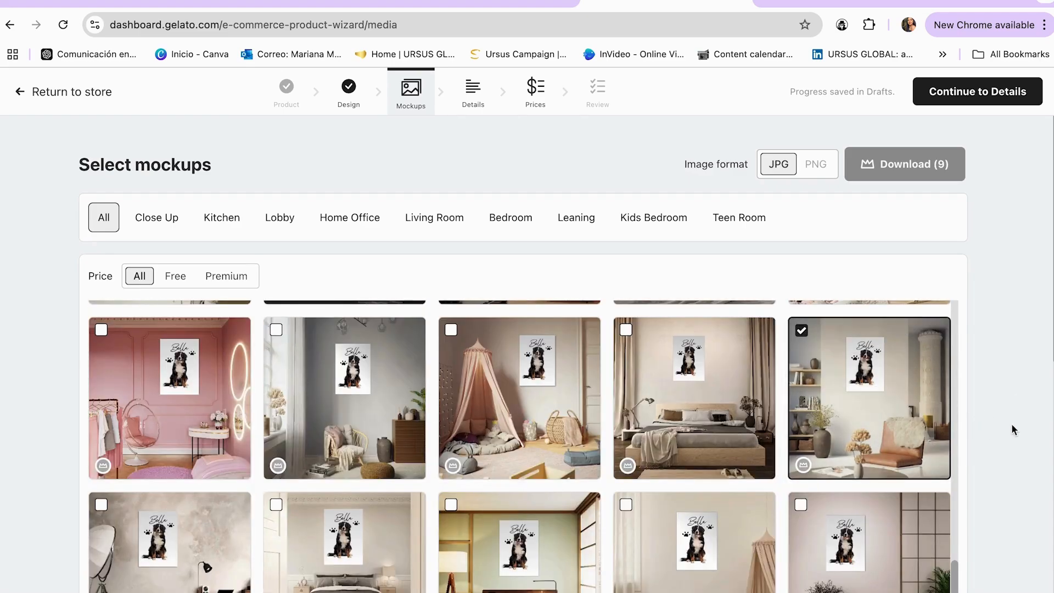
pyautogui.scroll(-5, 760, 470)
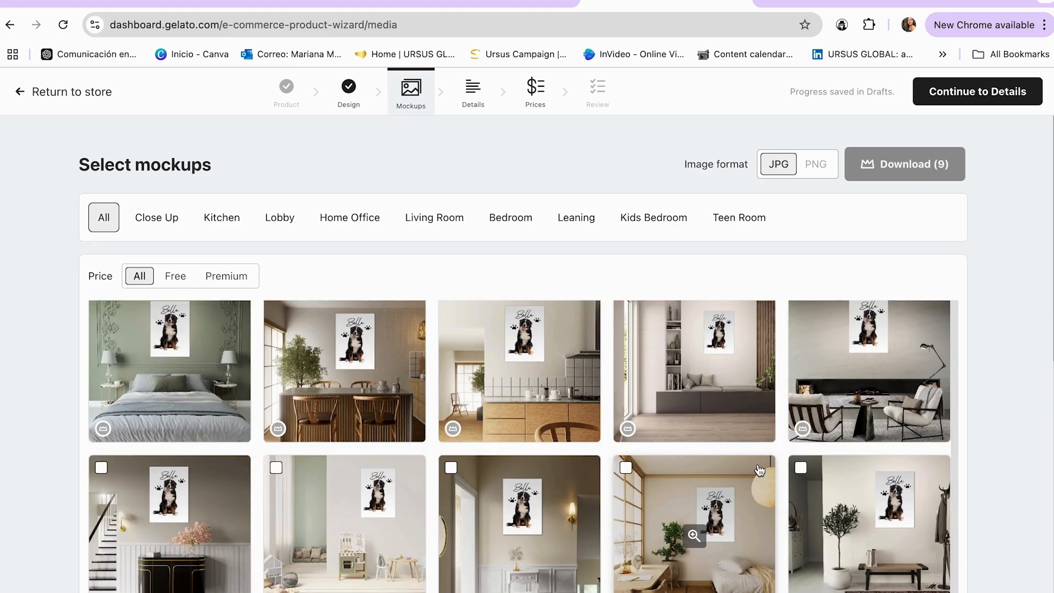
pyautogui.scroll(1, 759, 471)
pyautogui.click(277, 323)
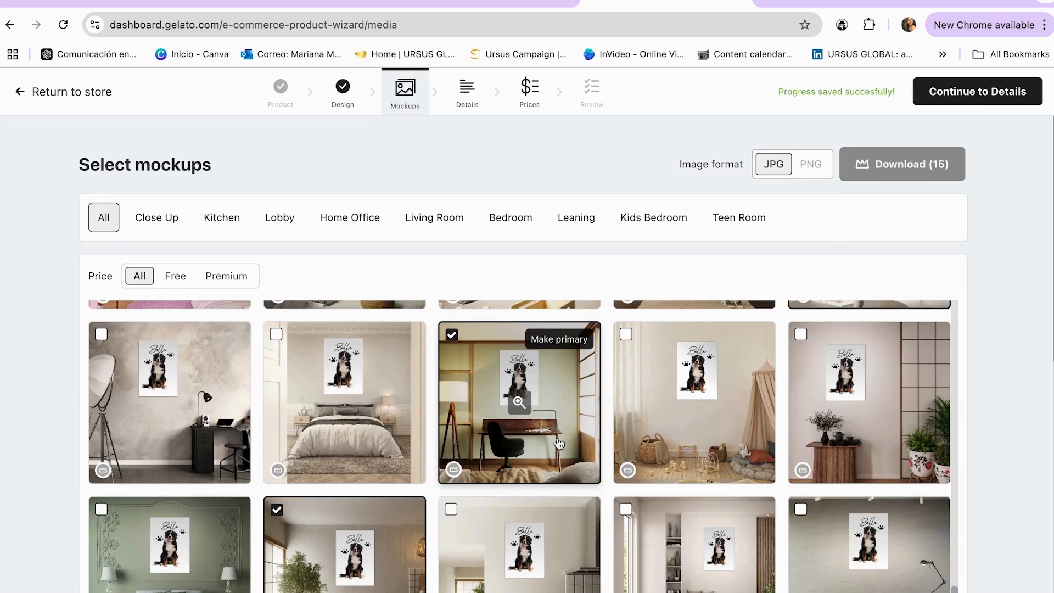
pyautogui.scroll(1, 559, 444)
pyautogui.scroll(-1, 559, 443)
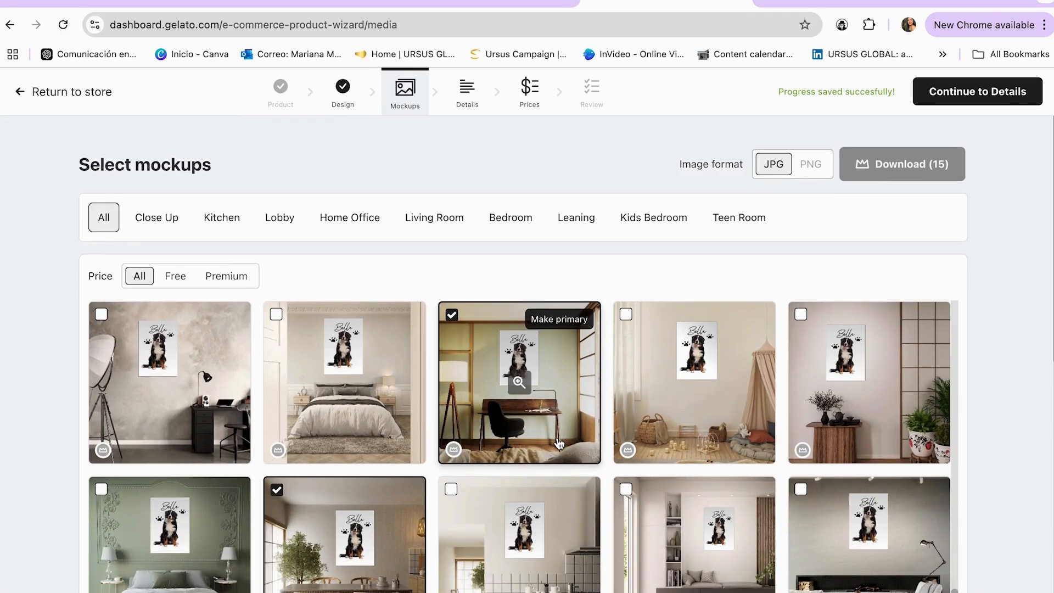
# Continue to the product details, and open and close the AI title and description generator
pyautogui.click(968, 94)
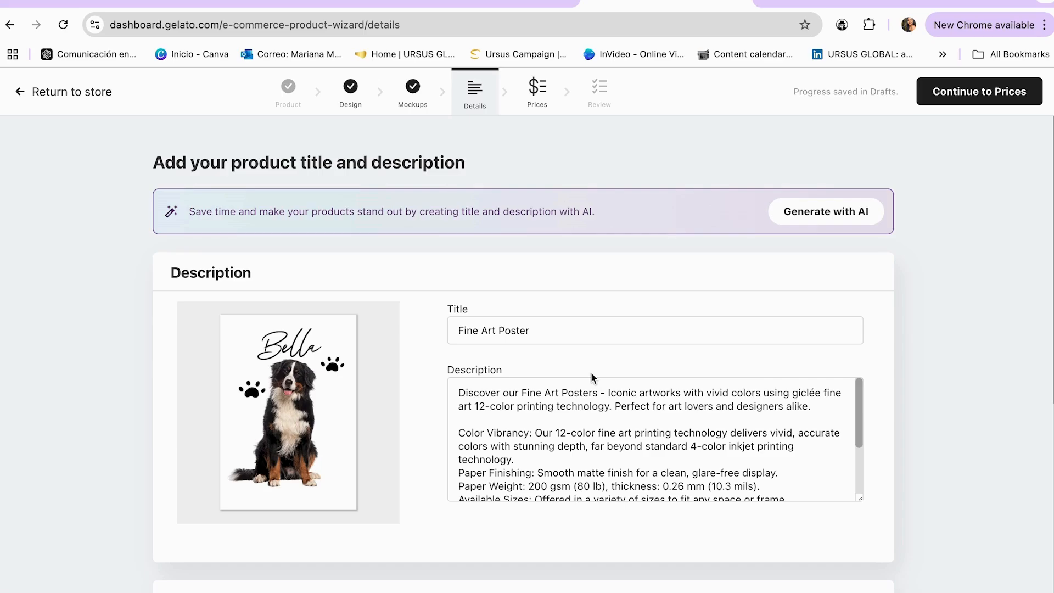
pyautogui.click(813, 220)
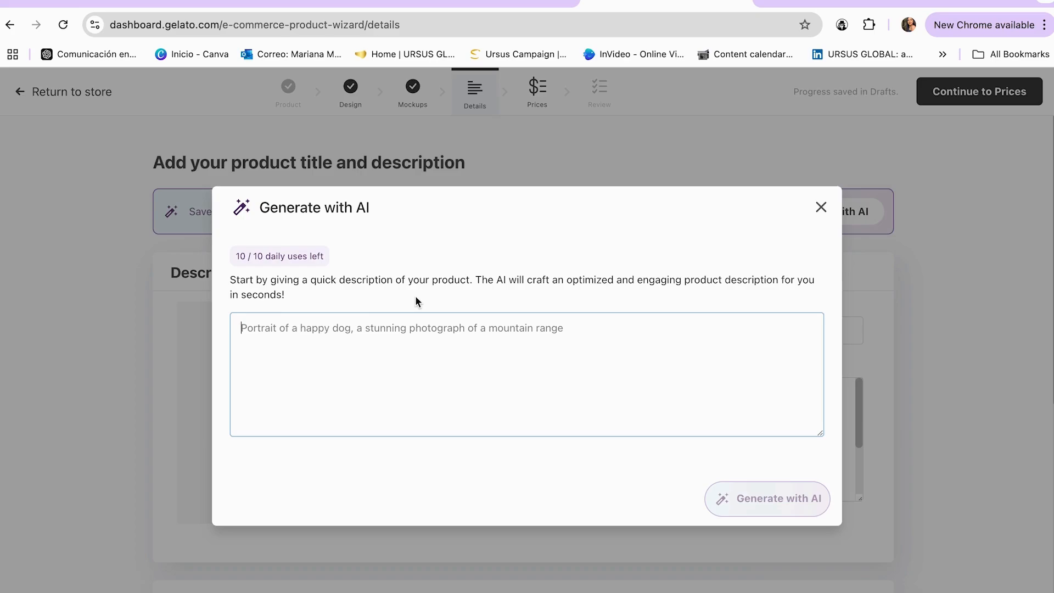
pyautogui.click(821, 207)
# Review the poster's title, description, tags, visibility, free shipping and personalization settings, and continue to the prices
pyautogui.scroll(-2, 635, 378)
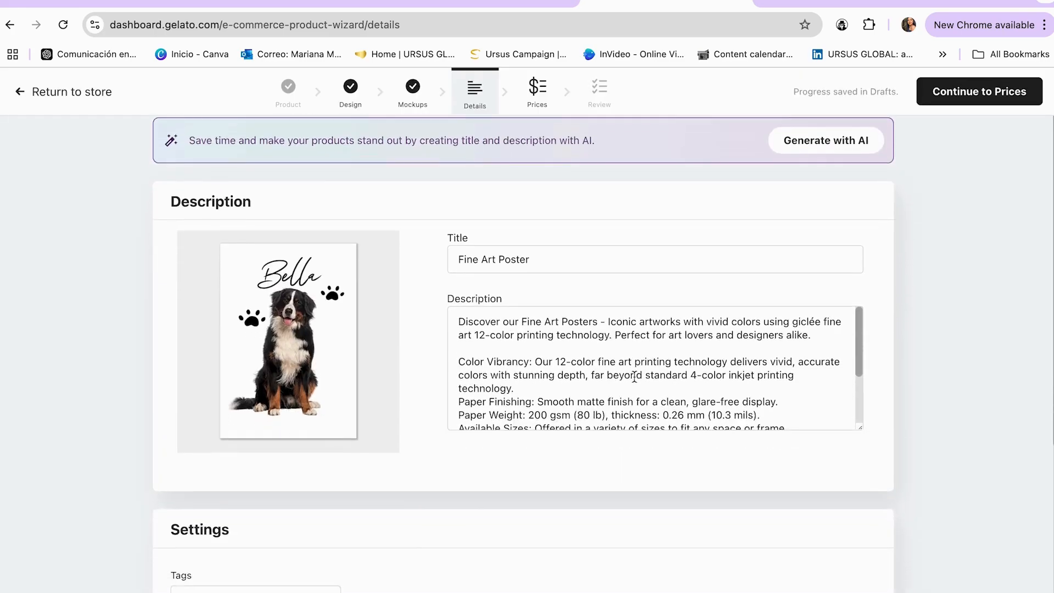
pyautogui.scroll(1, 633, 377)
pyautogui.scroll(-3, 624, 435)
pyautogui.scroll(3, 624, 436)
pyautogui.scroll(-1, 655, 349)
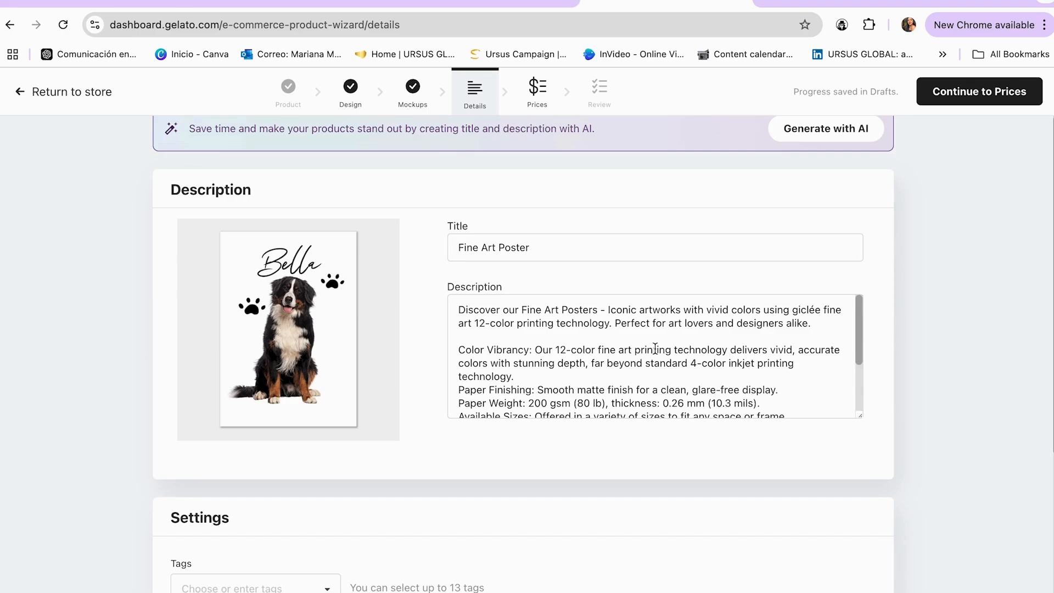
pyautogui.scroll(-5, 655, 348)
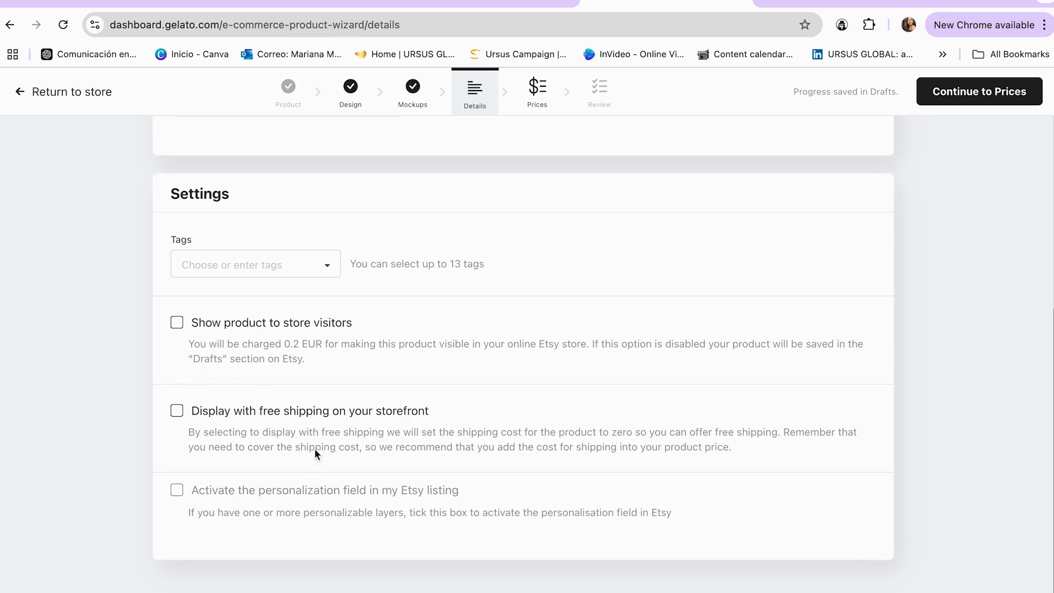
pyautogui.scroll(10, 694, 323)
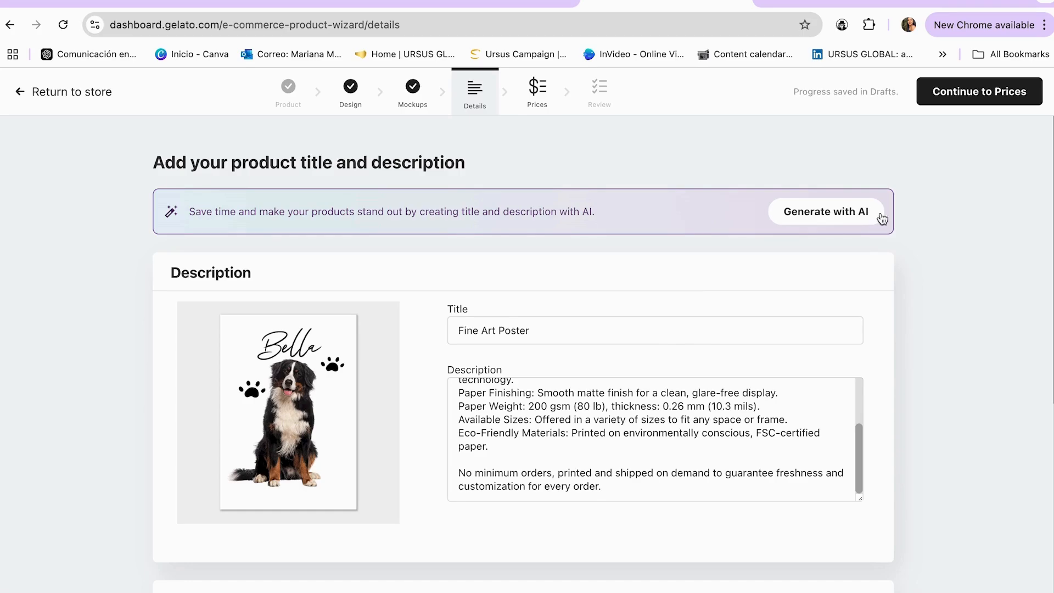
pyautogui.click(973, 103)
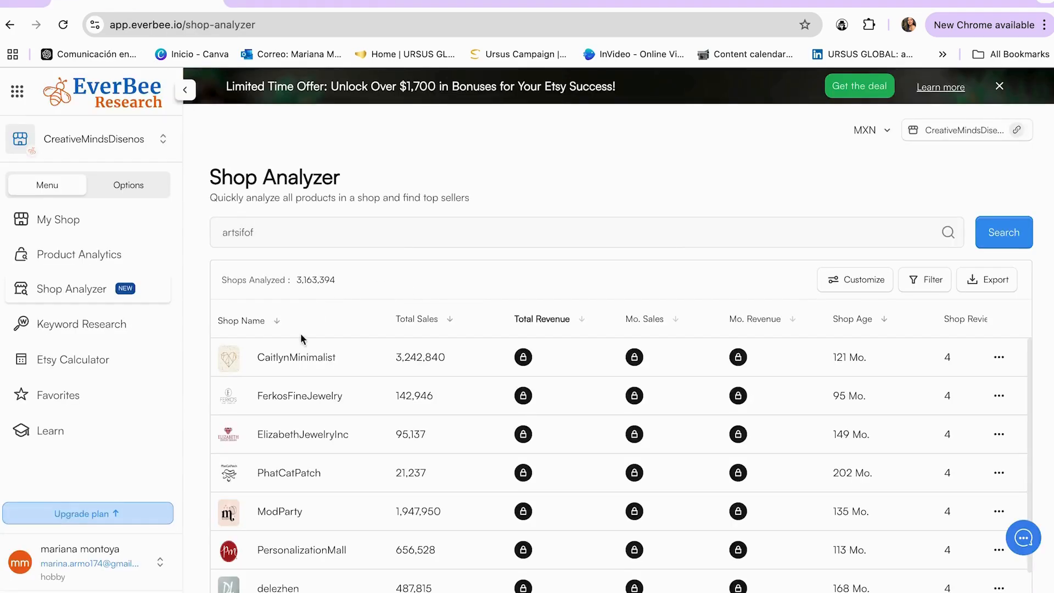
# Switch to EverBee's Shop Analyzer and open the ArtsifOfficial shop overview, dismissing the request to reconnect the Etsy shop
pyautogui.click(289, 228)
pyautogui.click(308, 275)
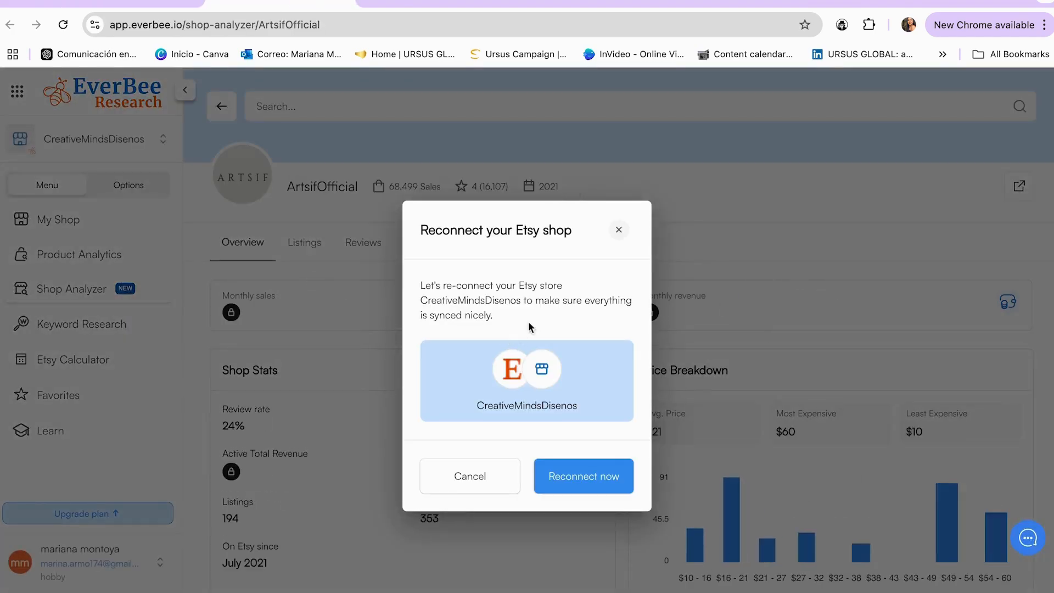
pyautogui.click(470, 475)
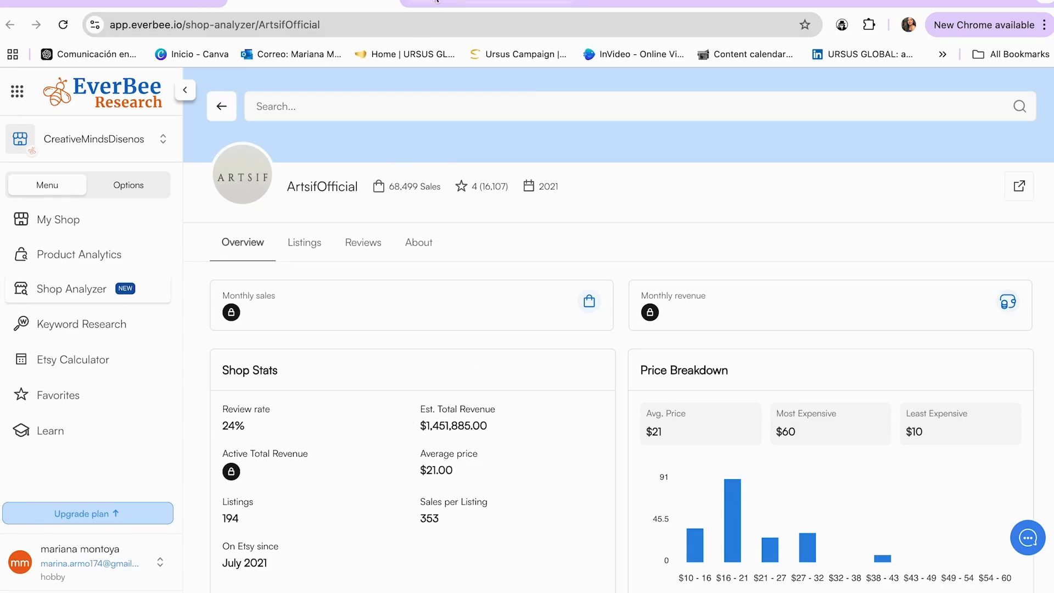
# Switch back to Gelato and continue from the price setup to the review of the poster's variants
pyautogui.click(489, 3)
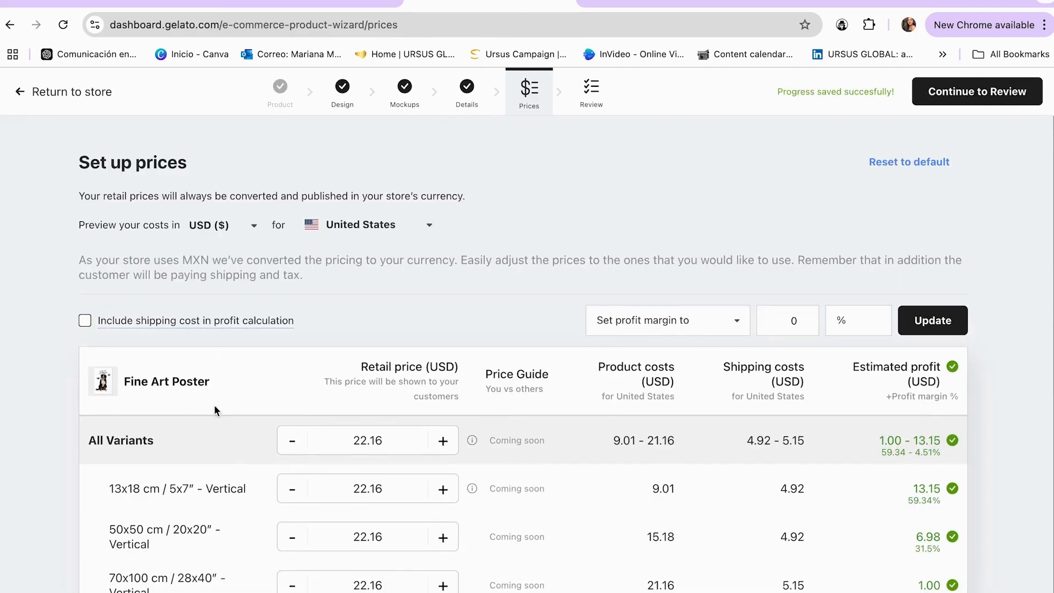
pyautogui.click(972, 96)
pyautogui.click(571, 406)
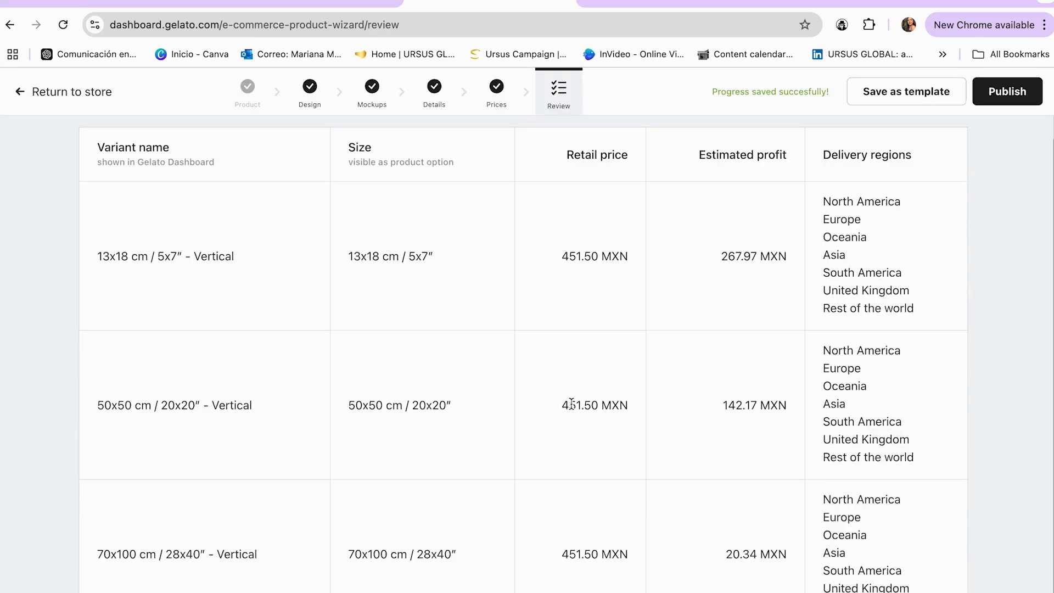